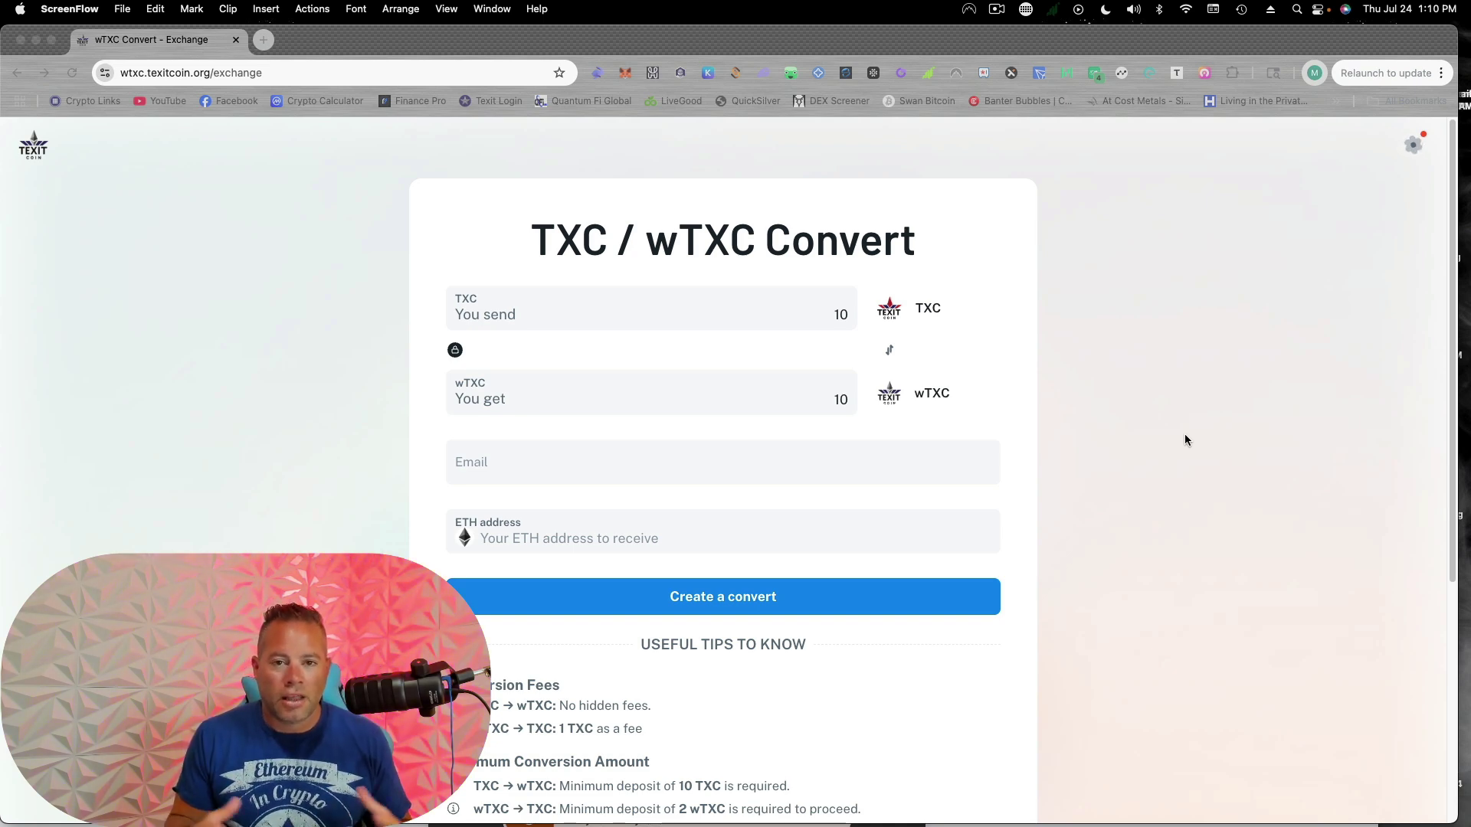
# Set the You send amount to 200 TXC and fill in the saved contact e-mail.
pyautogui.click(1176, 447)
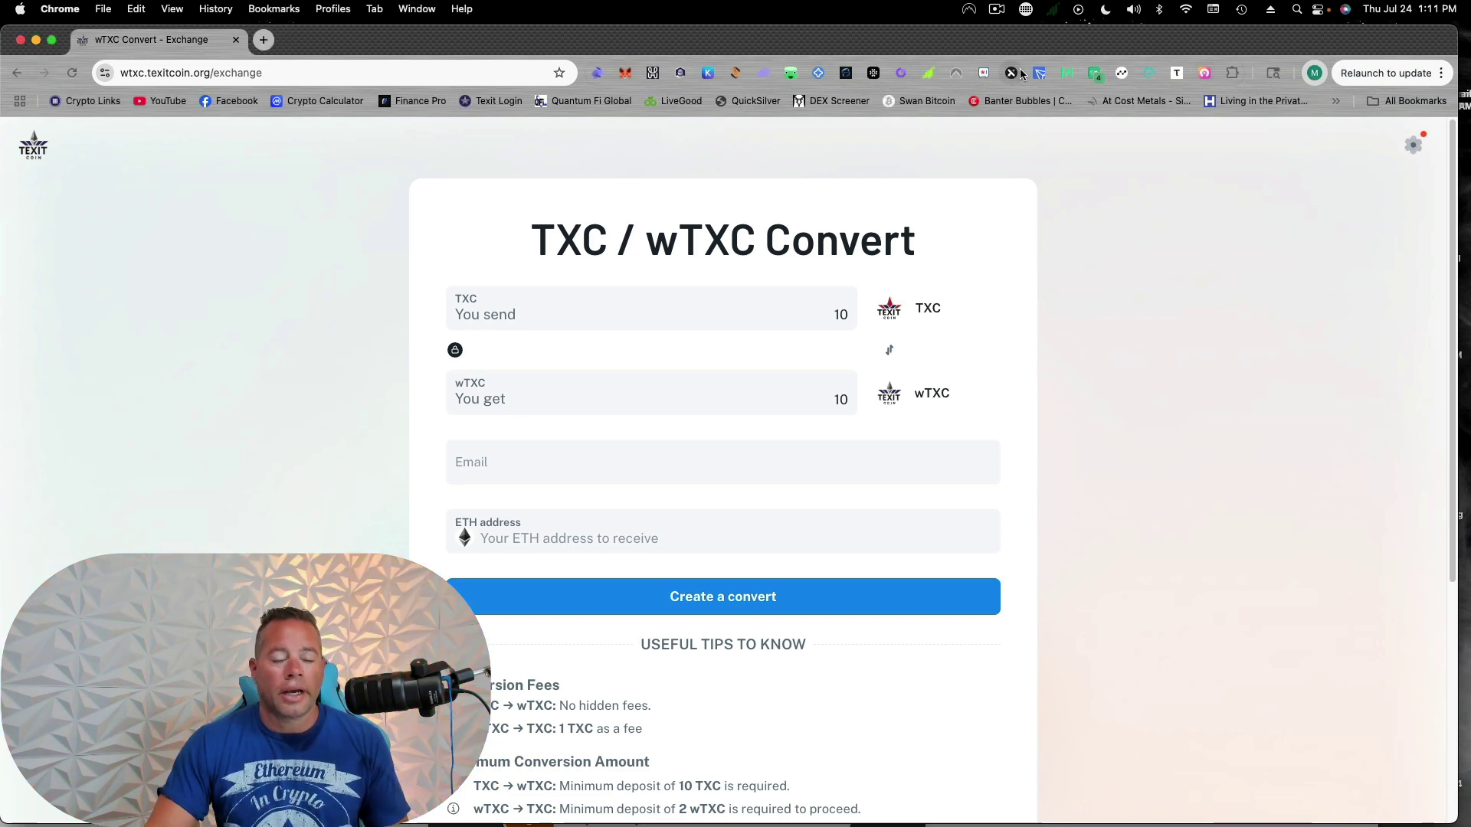
pyautogui.doubleClick(810, 315)
pyautogui.write('200')
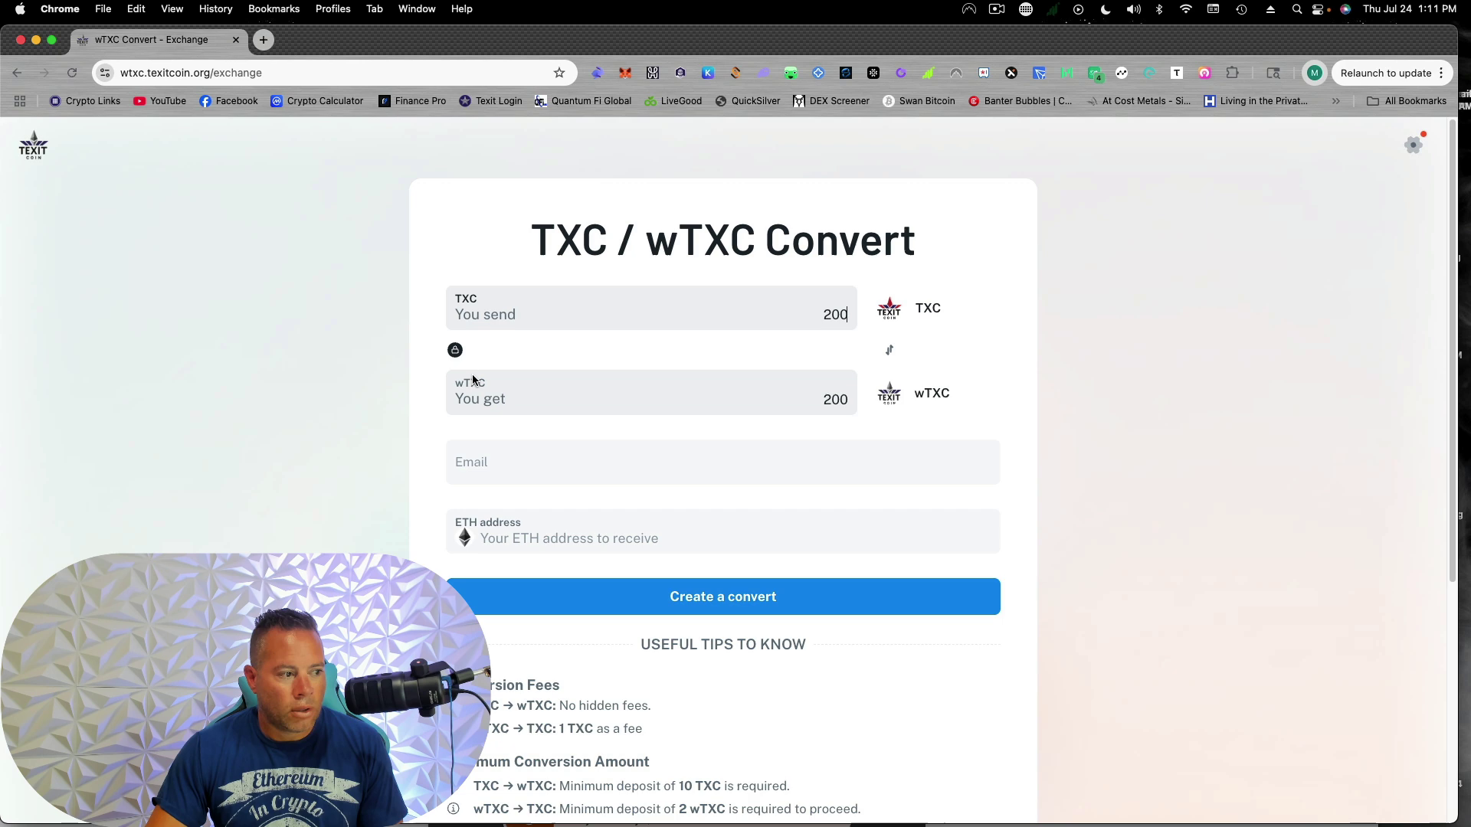
pyautogui.click(460, 469)
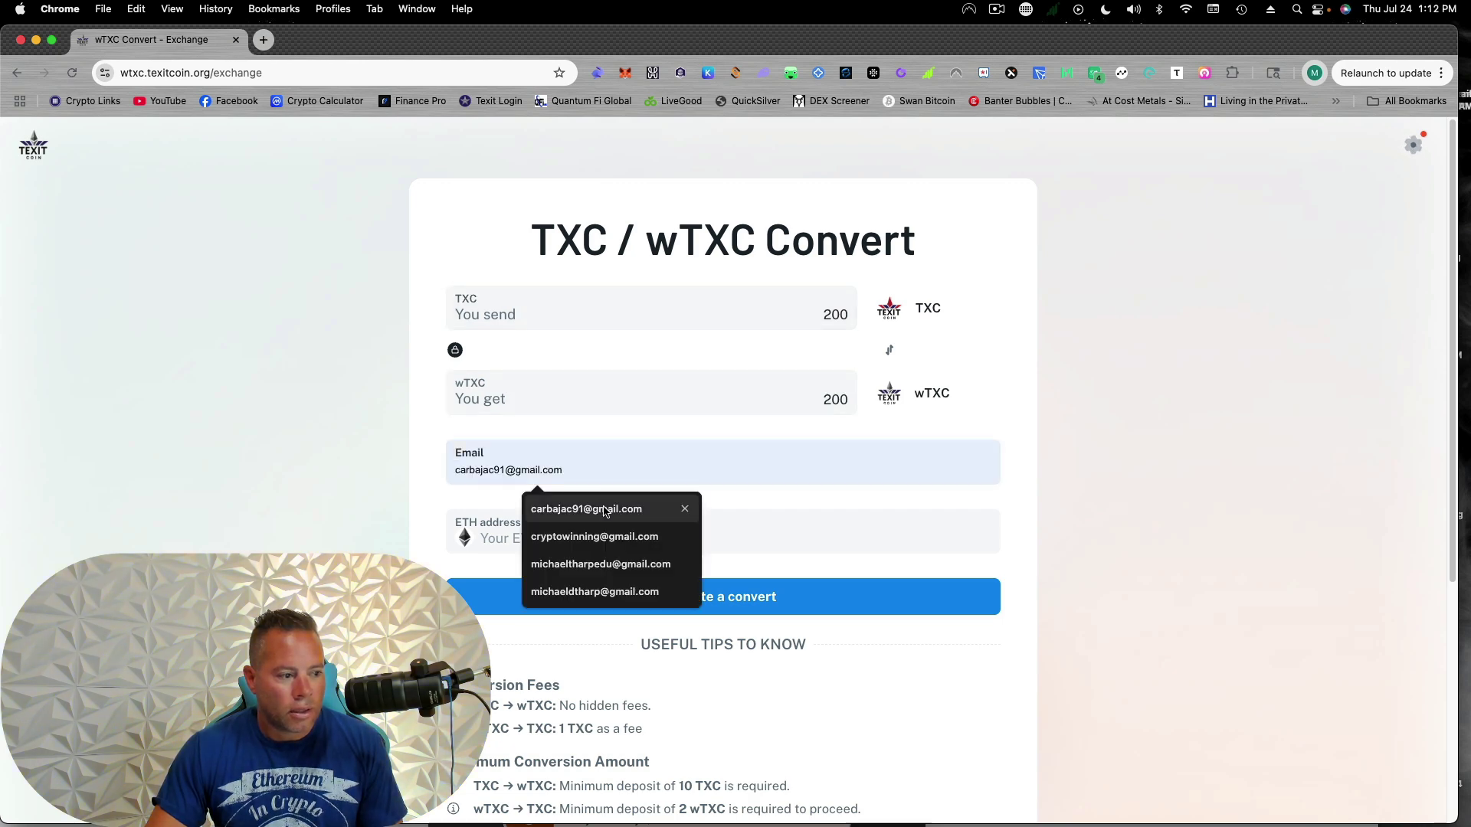
pyautogui.click(603, 565)
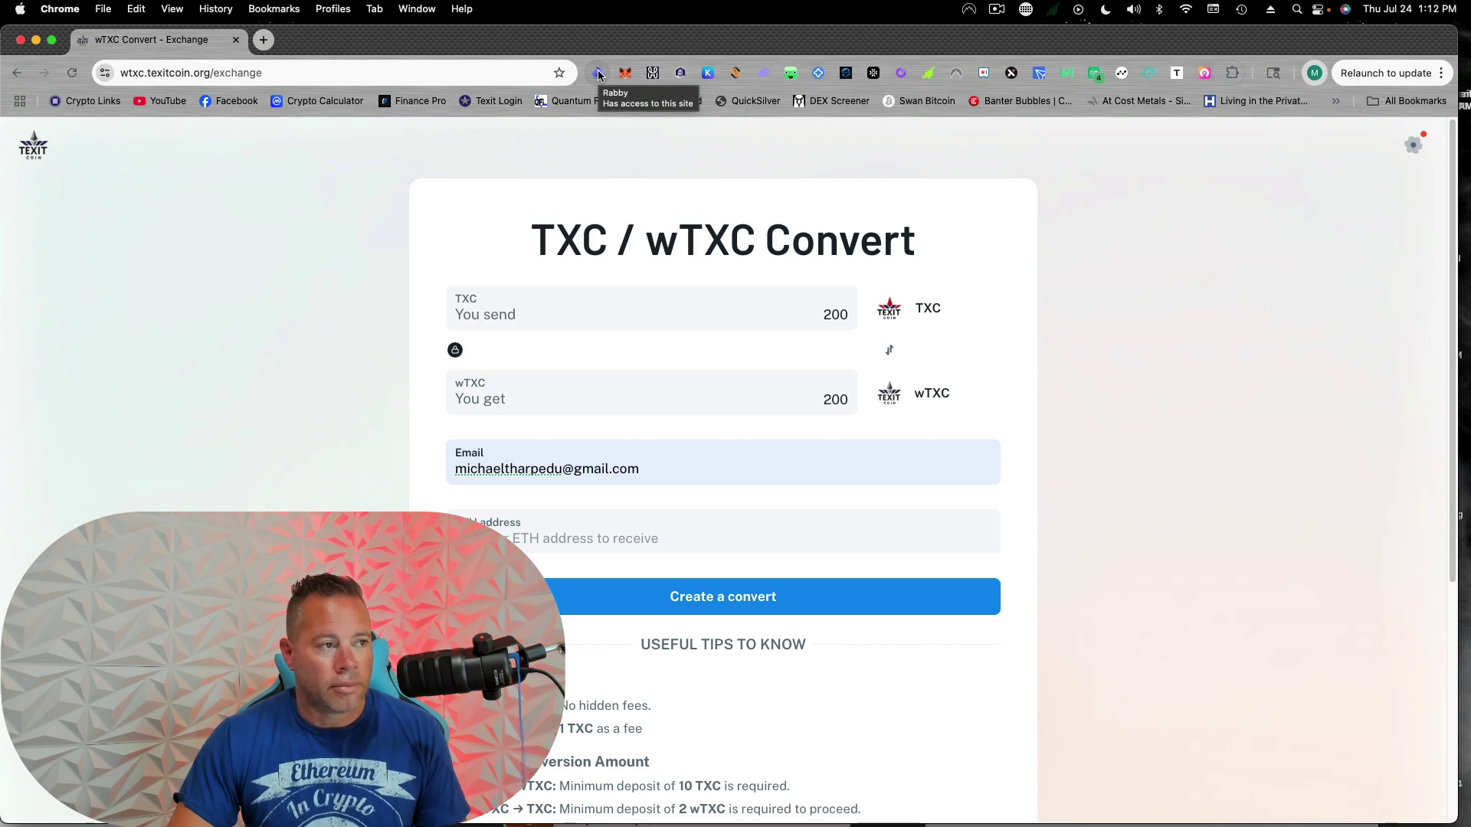
# Copy the Rabby wallet address and paste it as the receiving ETH address.
pyautogui.click(600, 74)
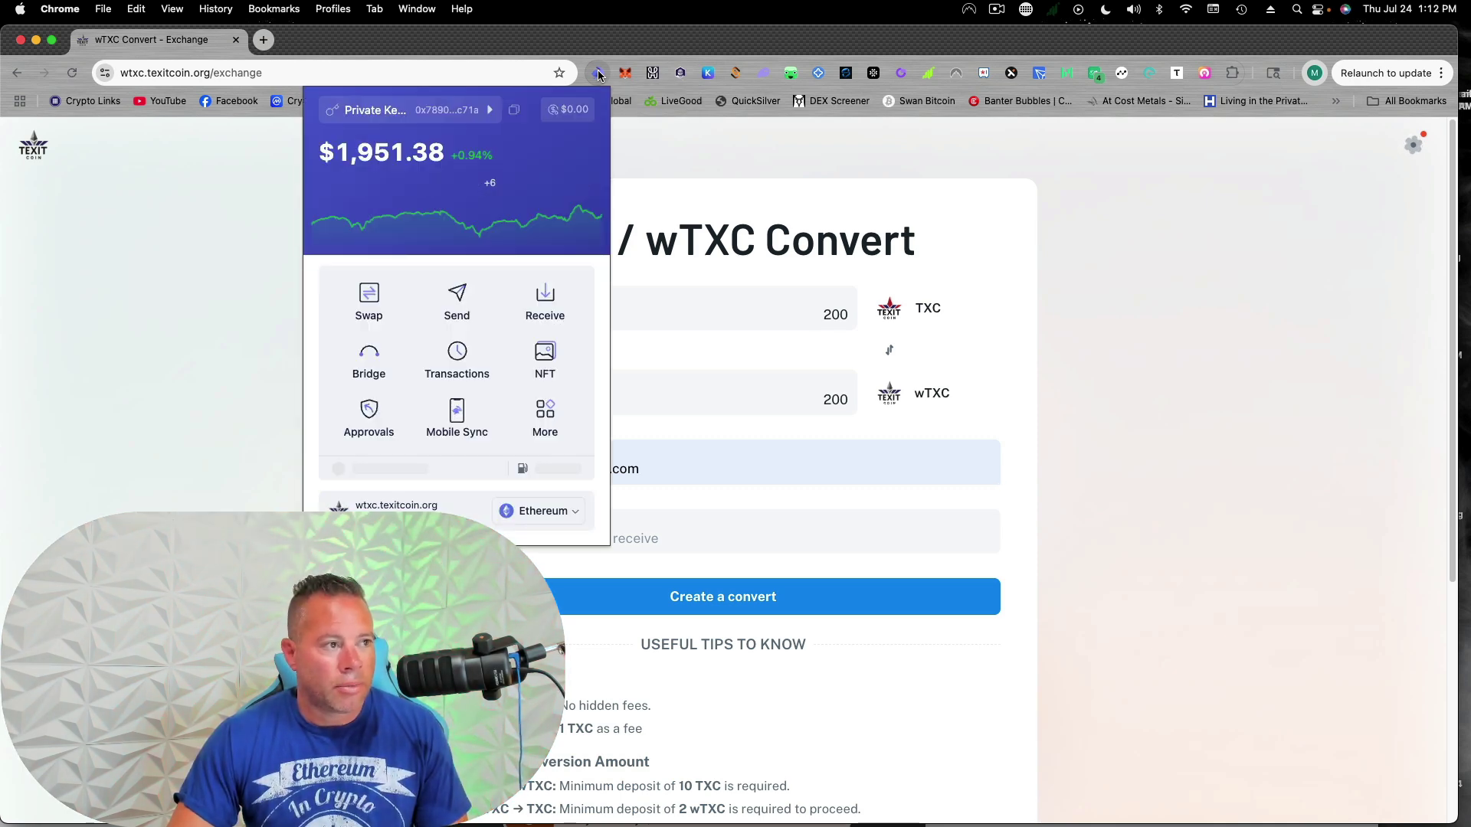
pyautogui.click(516, 112)
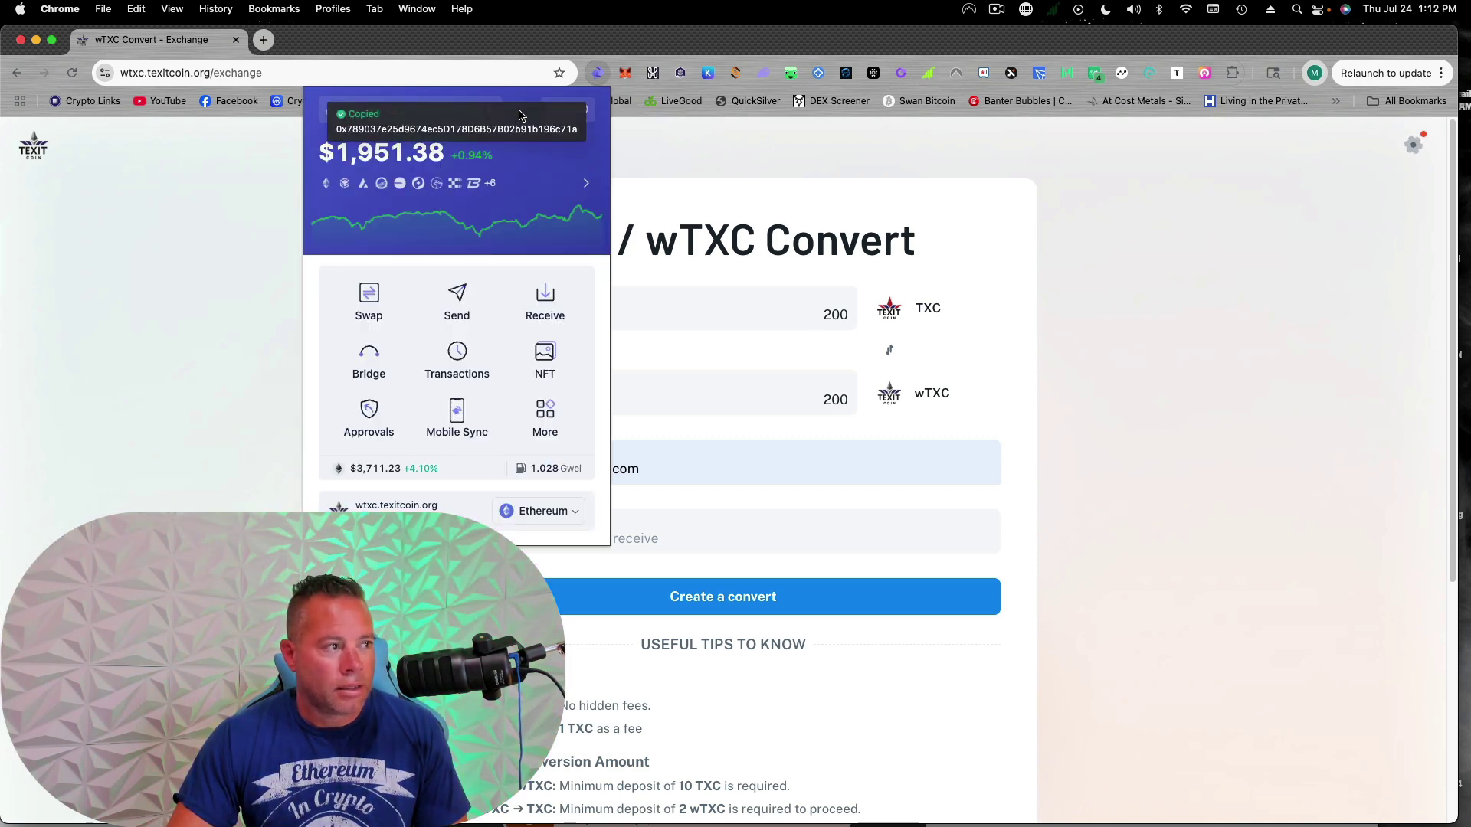
pyautogui.click(1065, 373)
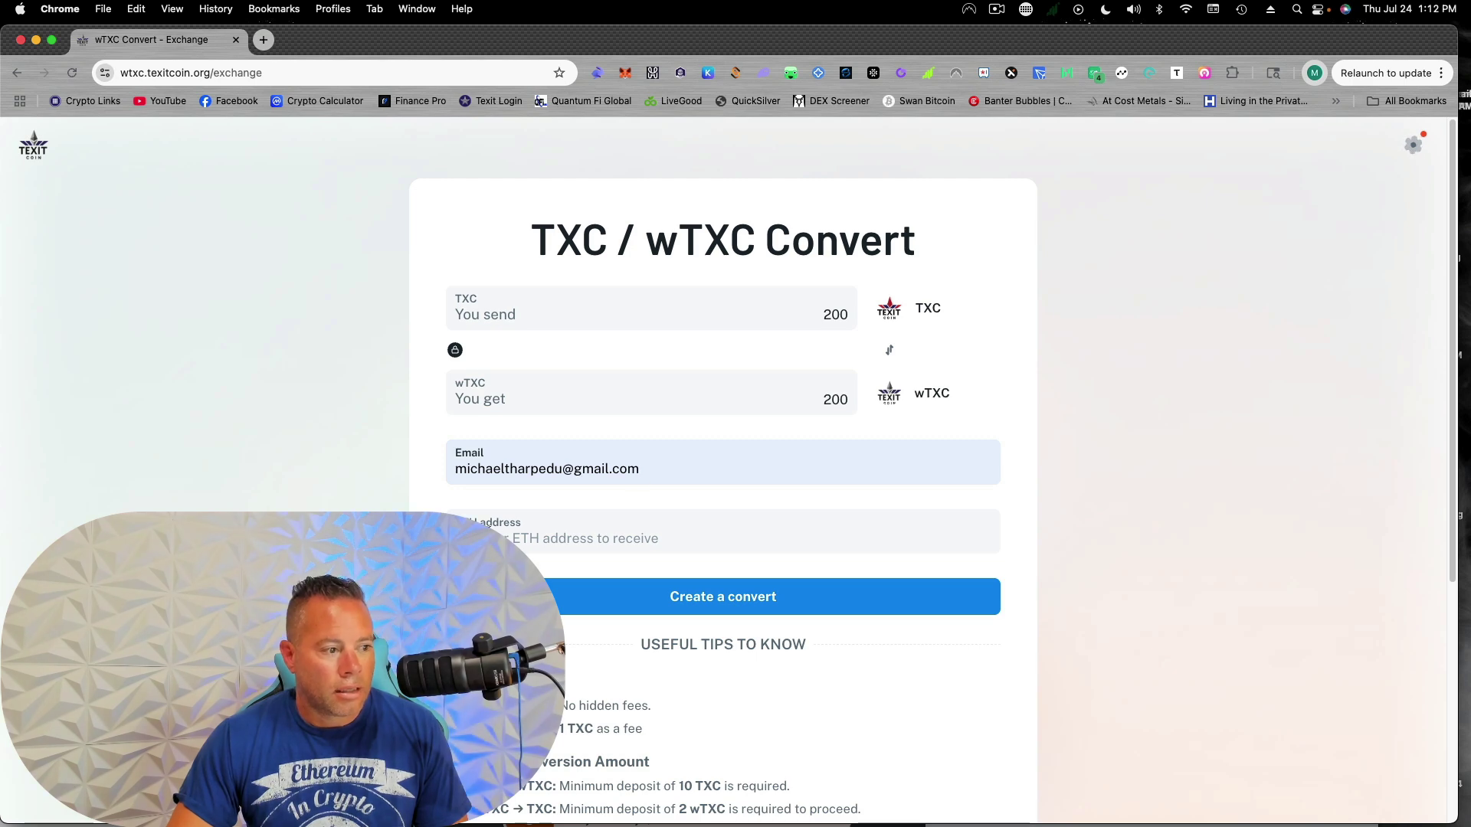
pyautogui.click(497, 533)
pyautogui.rightClick(496, 533)
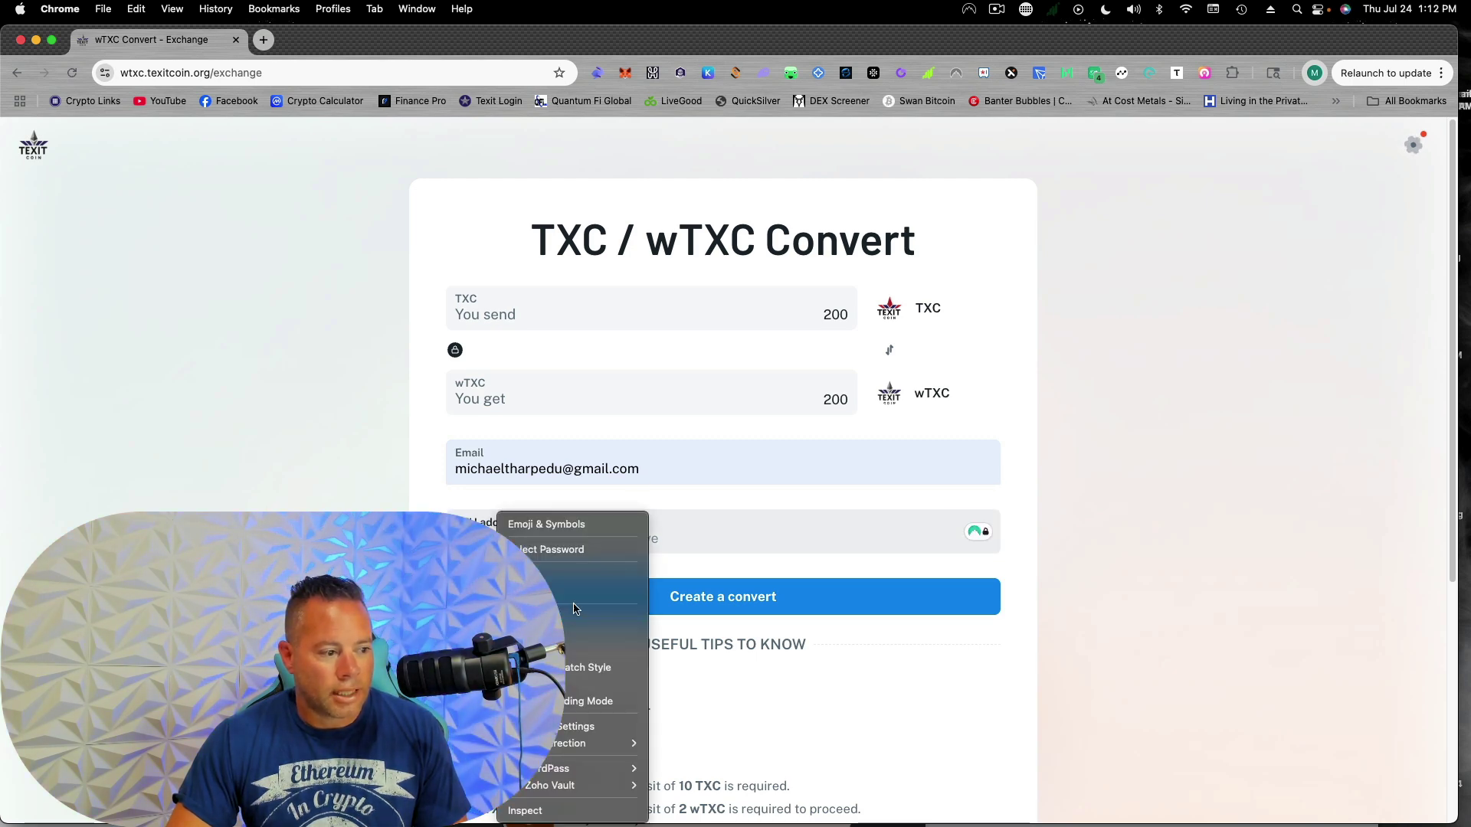
pyautogui.click(576, 652)
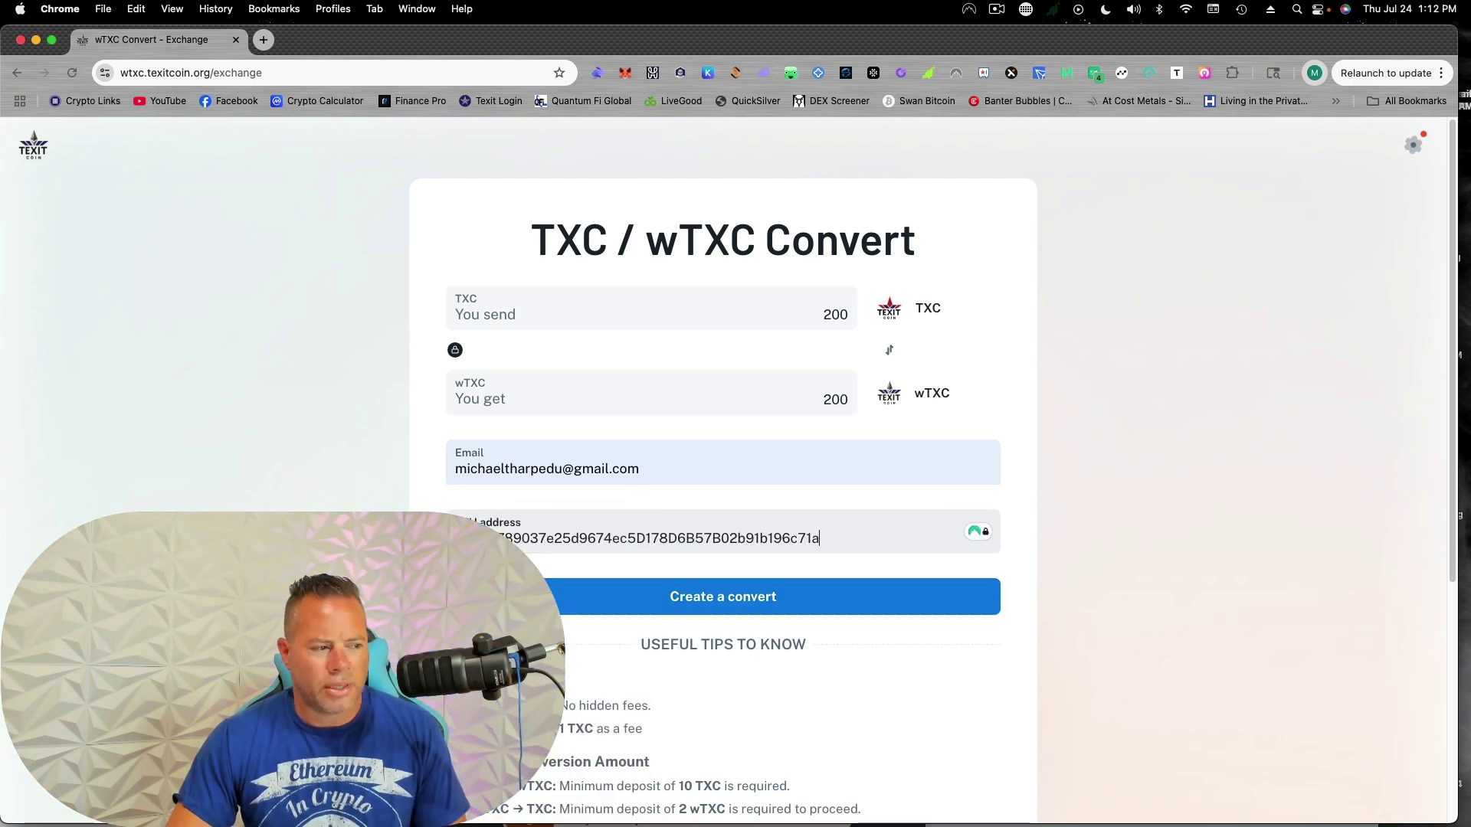
# Submit the 200 TXC to wTXC conversion order.
pyautogui.click(735, 605)
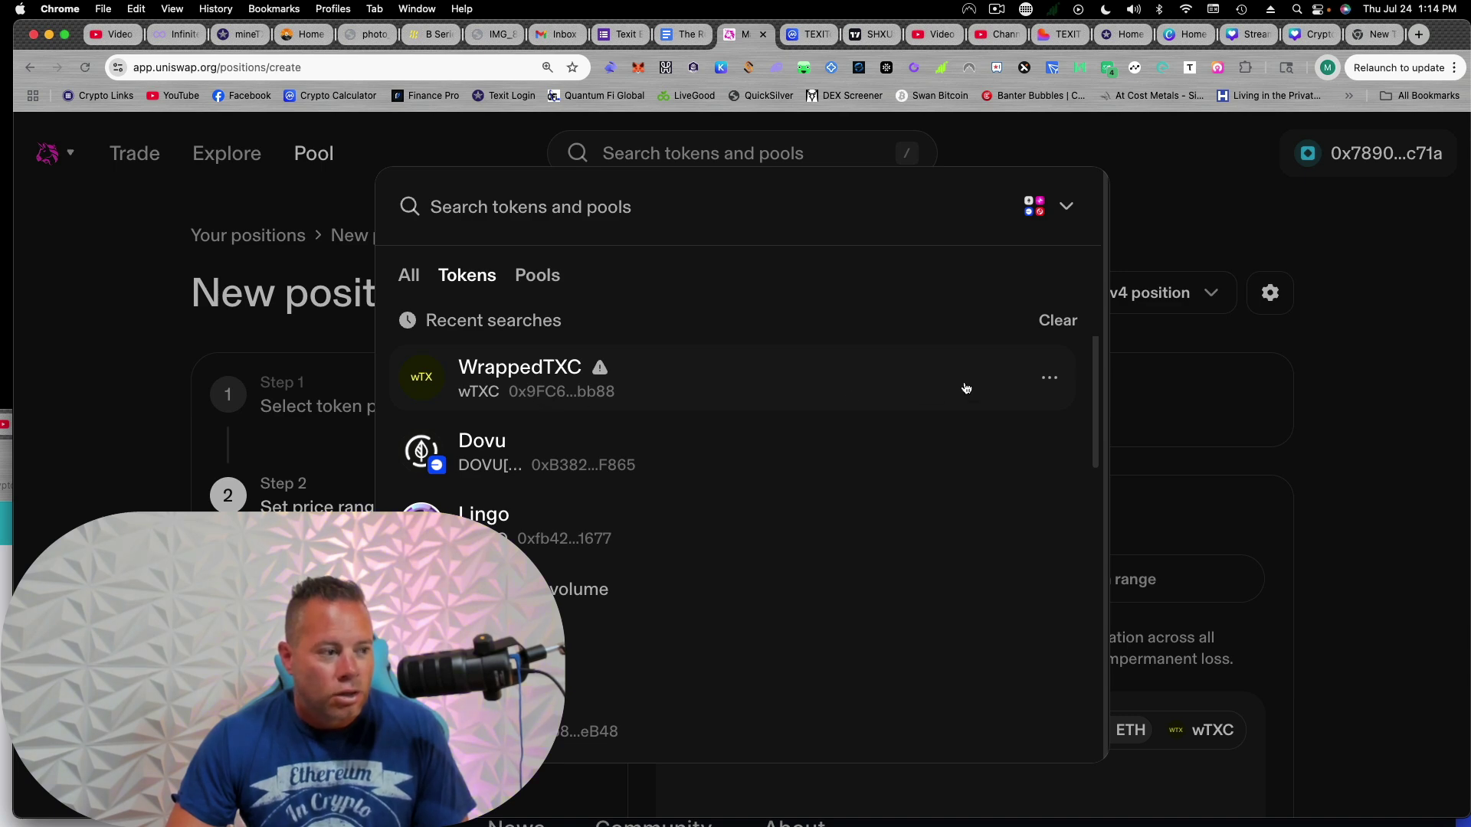
# Copy the WrappedTXC contract address from Uniswap and add it in Rabby as a custom Ethereum token.
pyautogui.click(1049, 378)
pyautogui.click(947, 443)
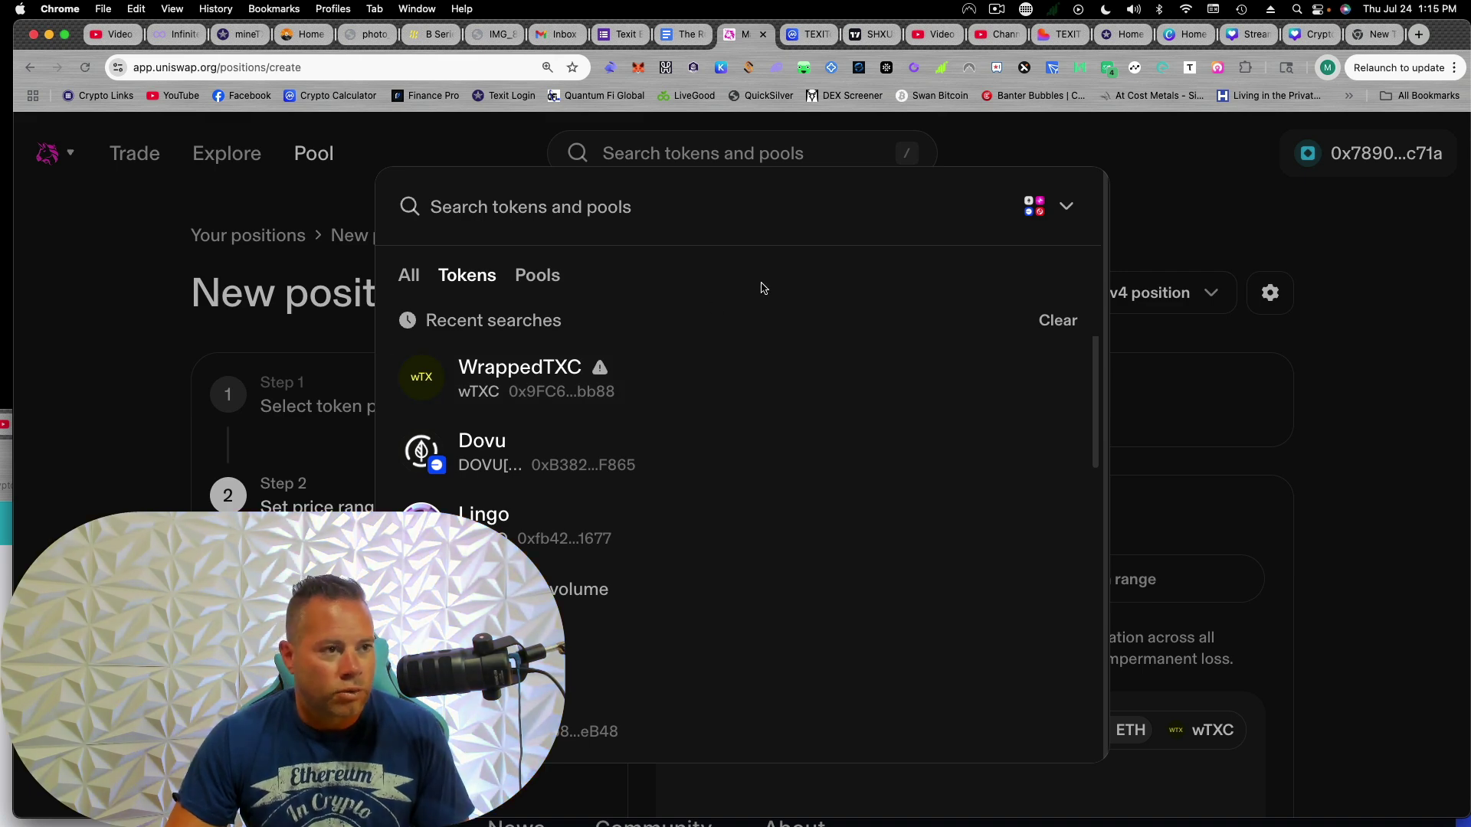
pyautogui.click(609, 68)
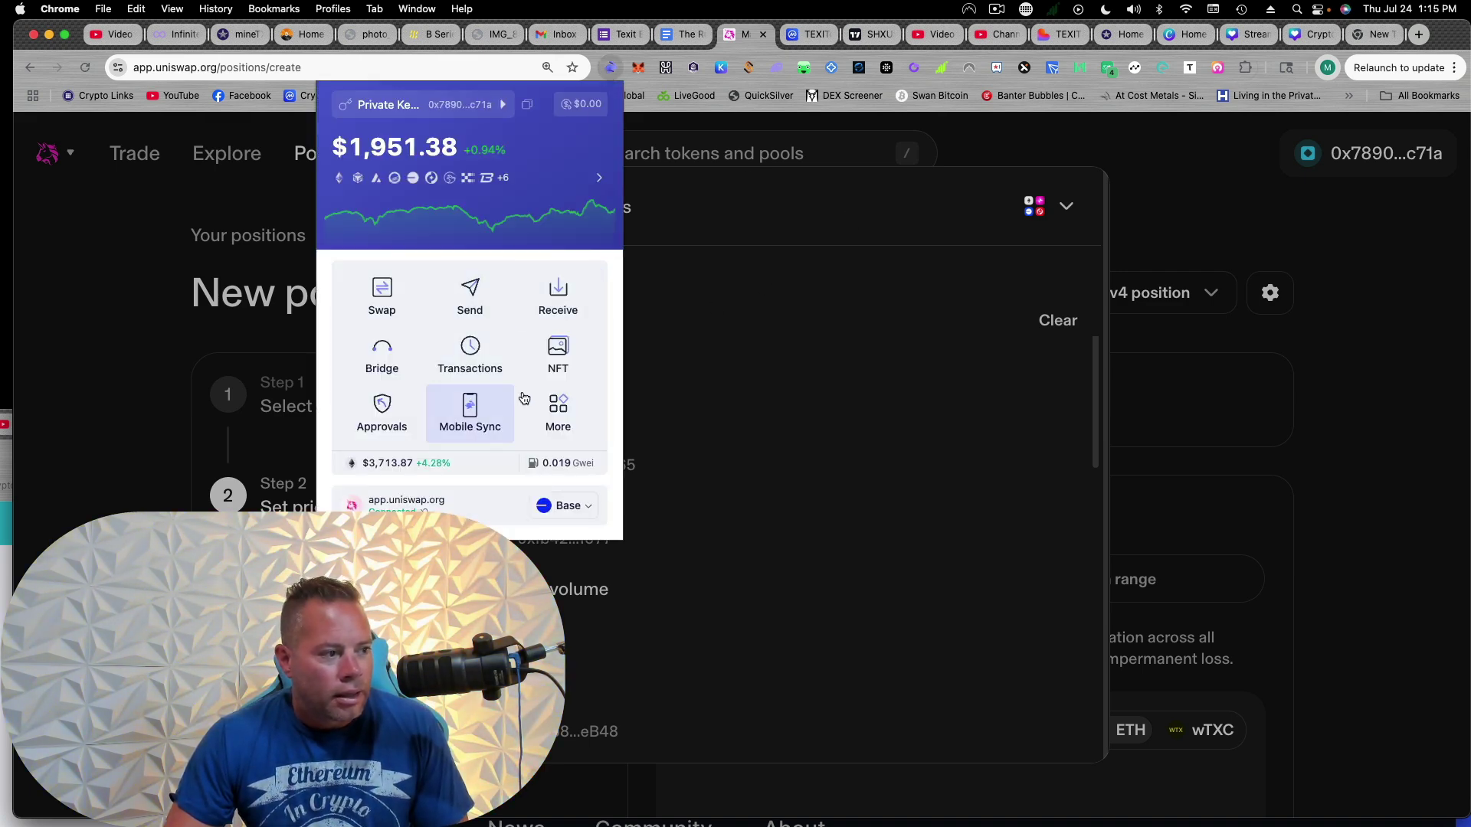
pyautogui.click(512, 223)
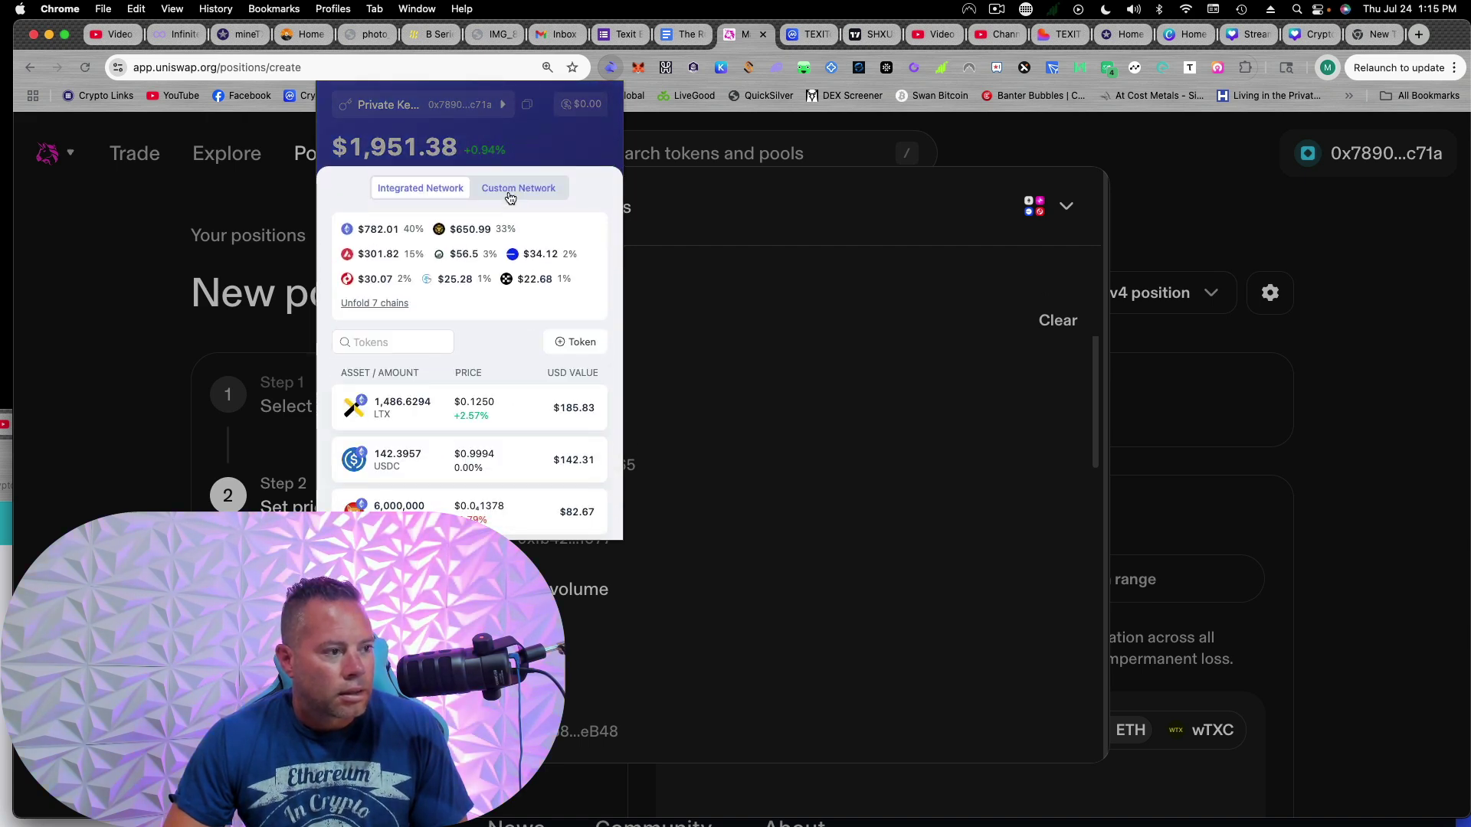
pyautogui.click(566, 349)
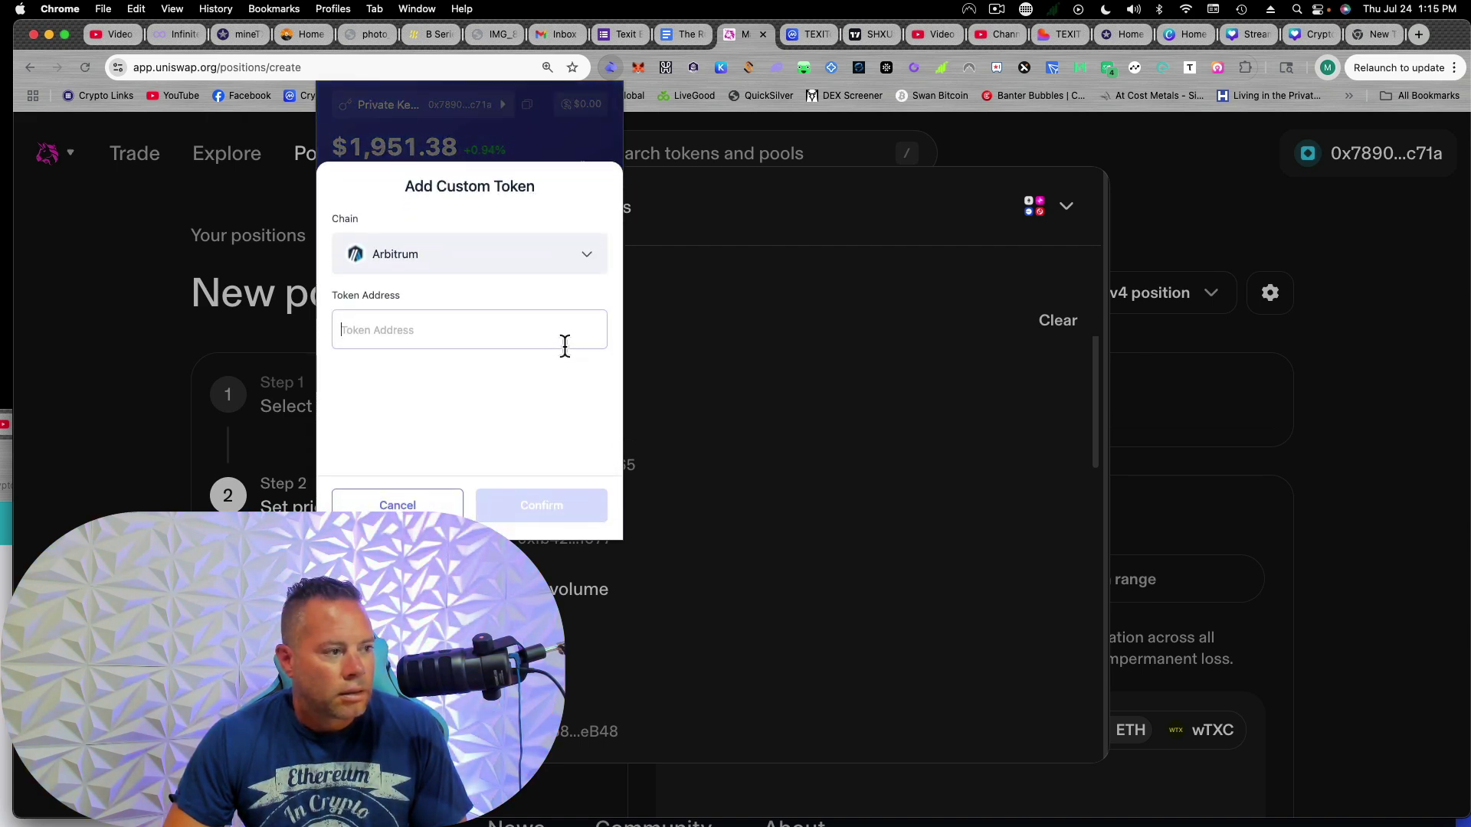
pyautogui.click(590, 261)
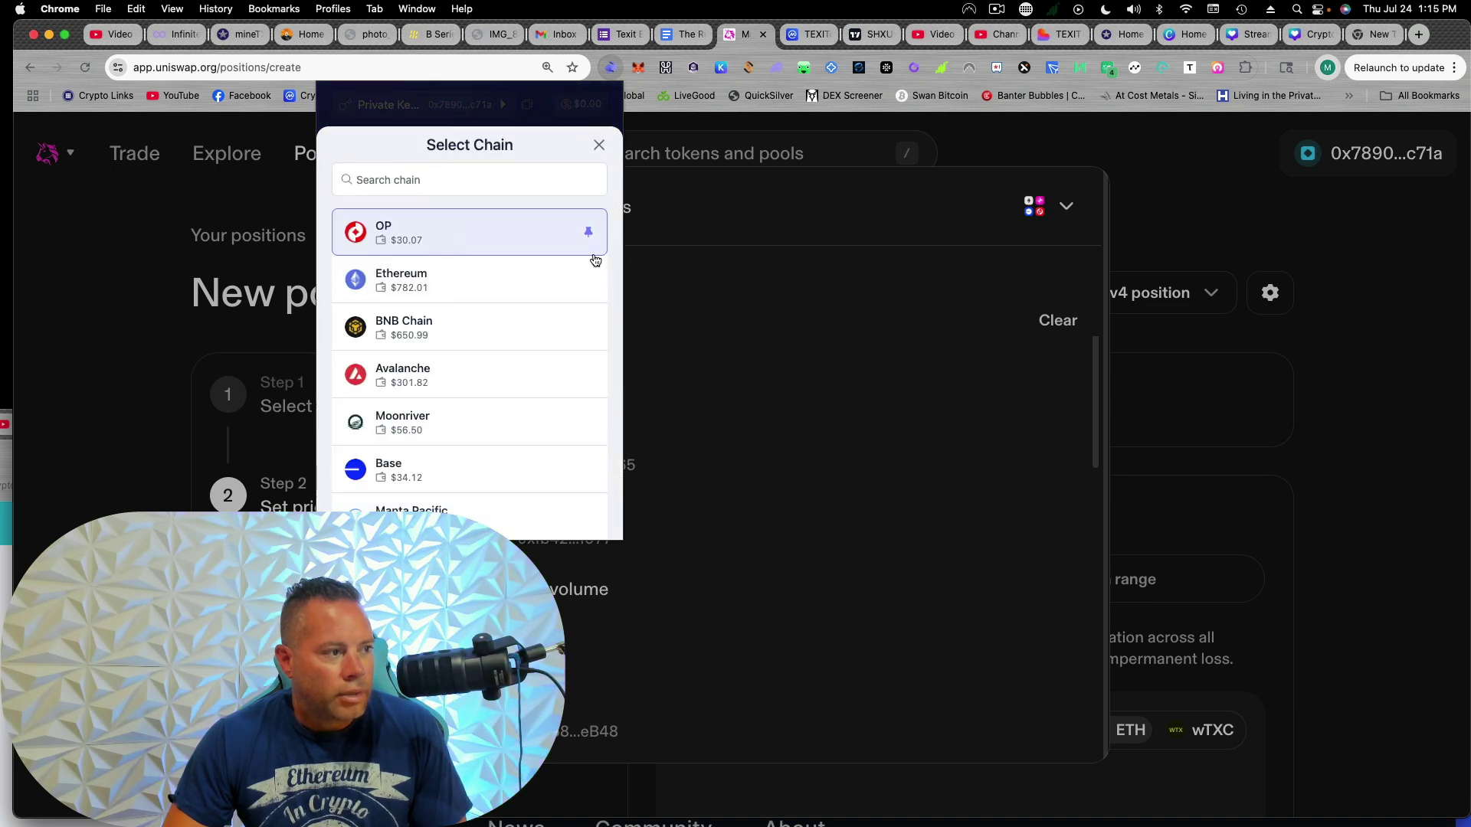
pyautogui.click(495, 282)
pyautogui.click(403, 331)
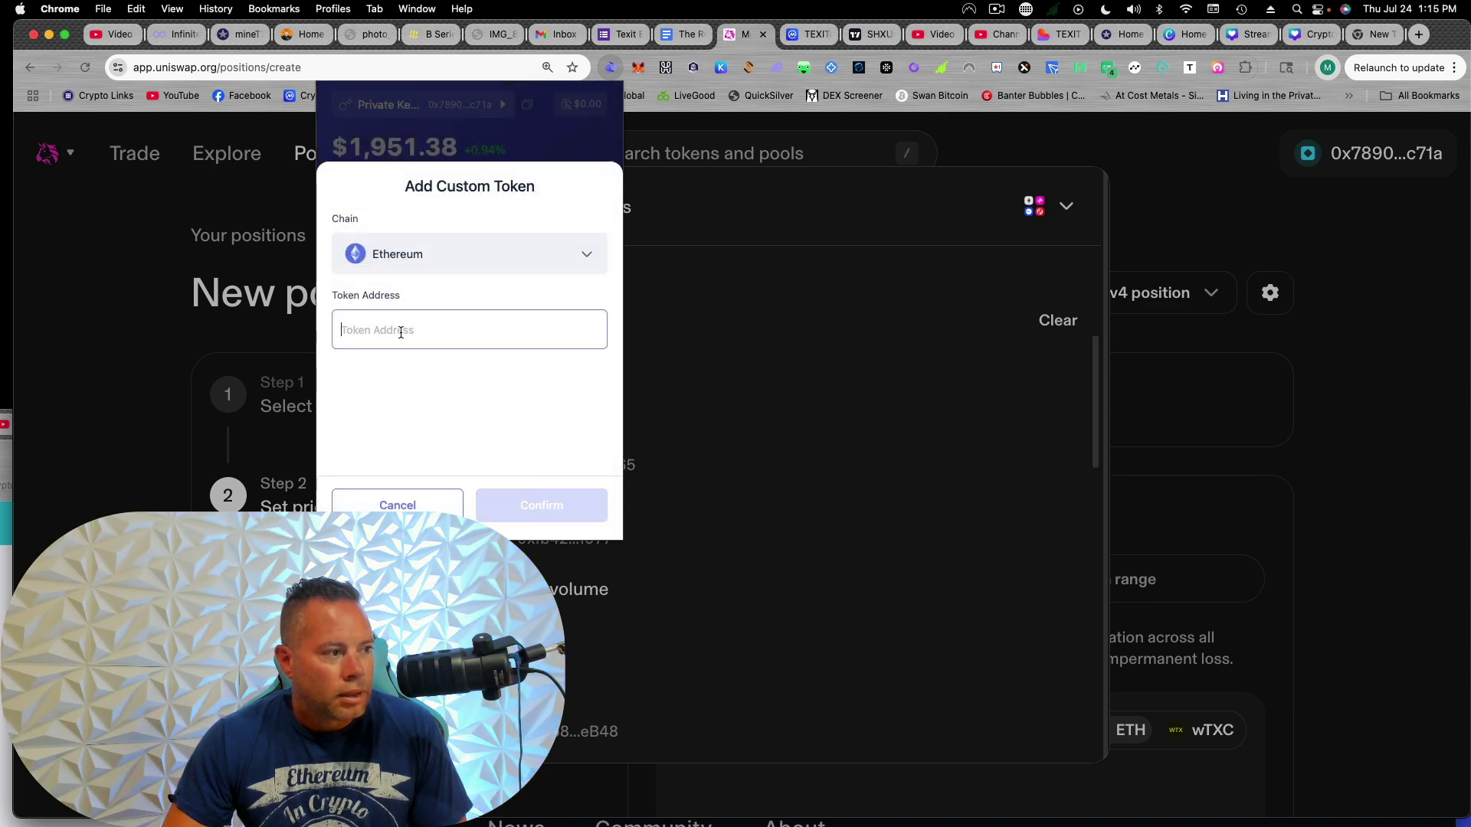
pyautogui.rightClick(403, 338)
pyautogui.click(430, 441)
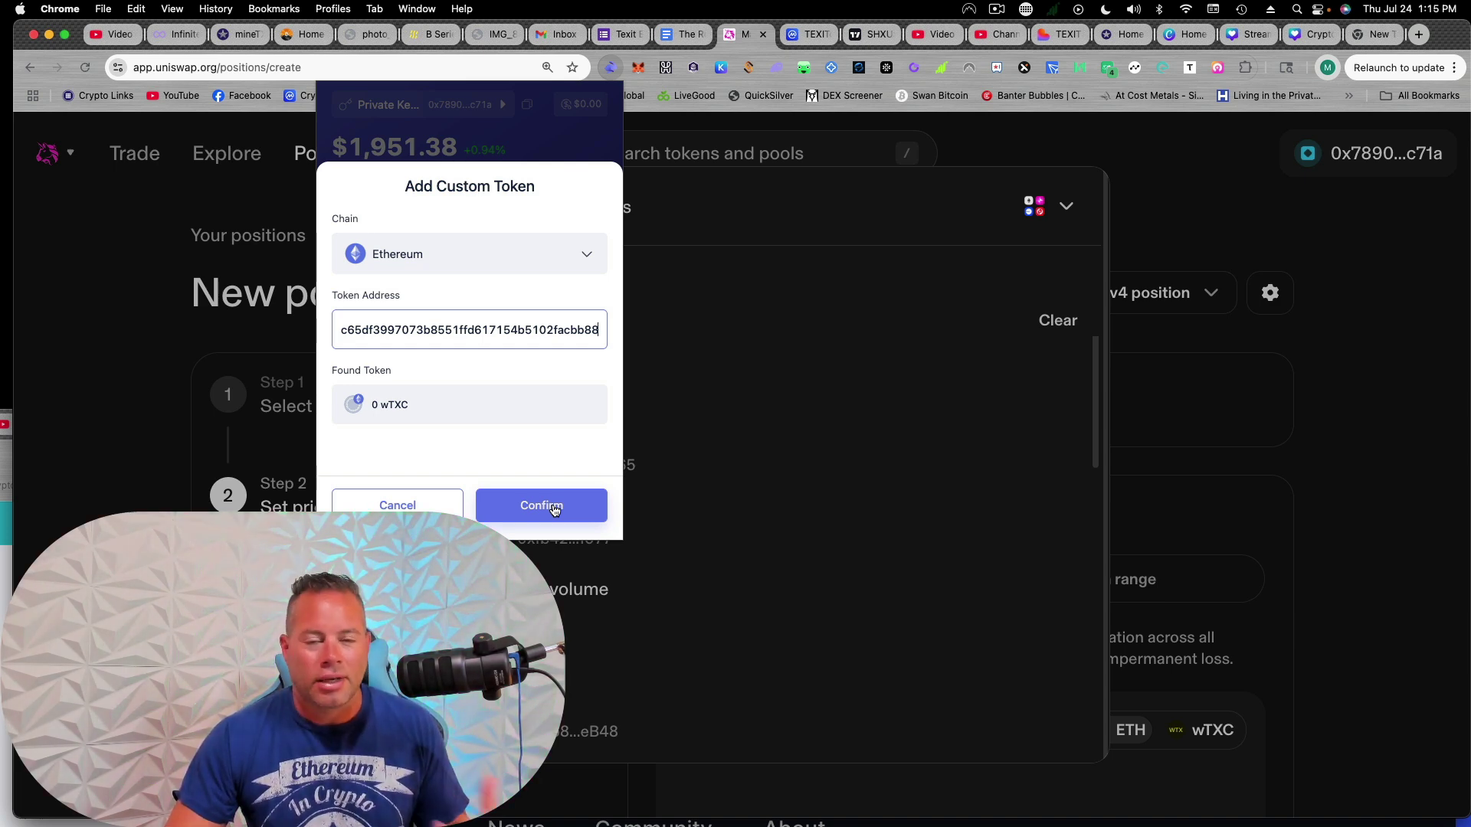
pyautogui.click(542, 505)
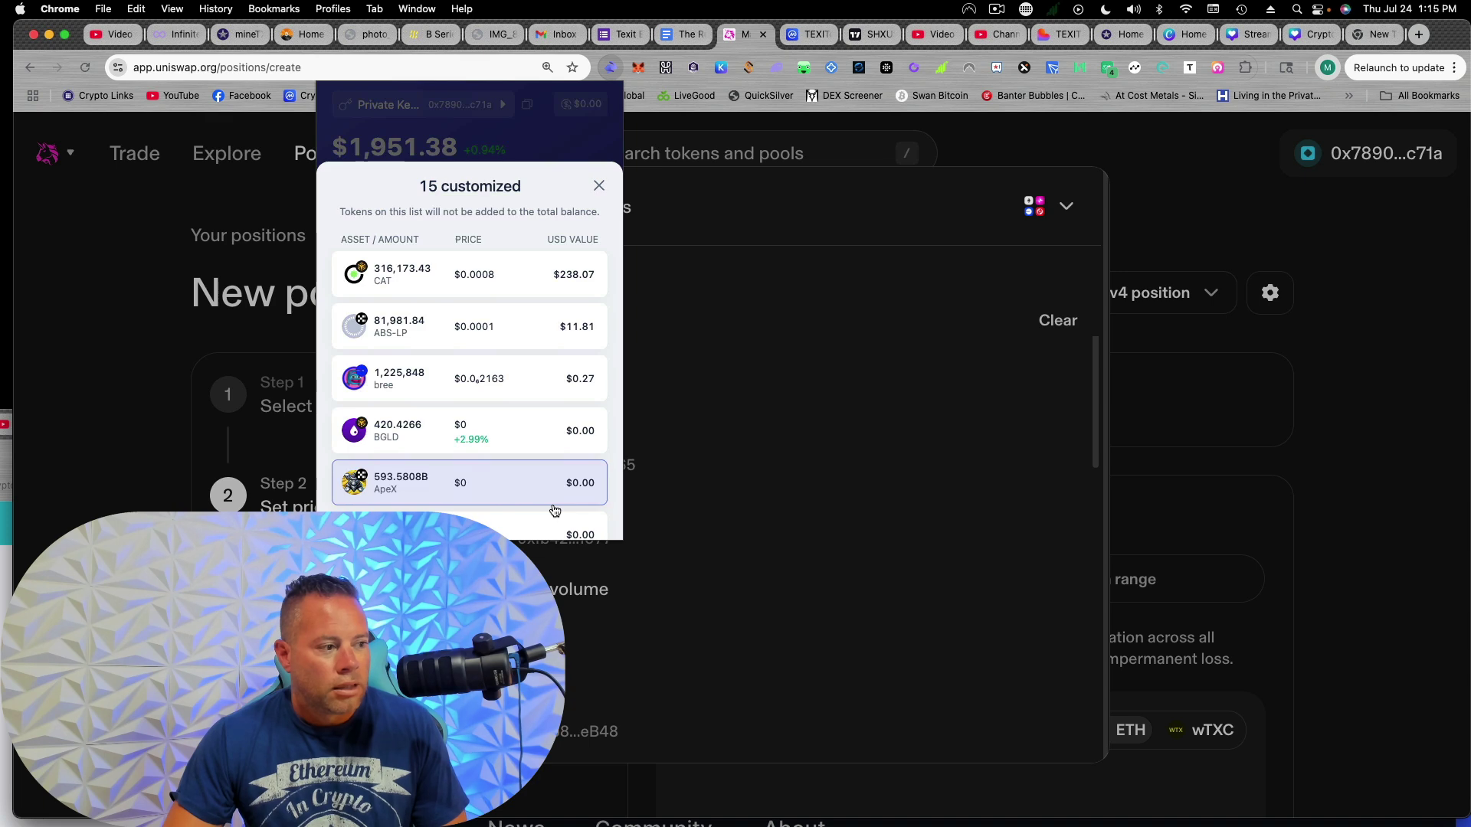
pyautogui.click(600, 188)
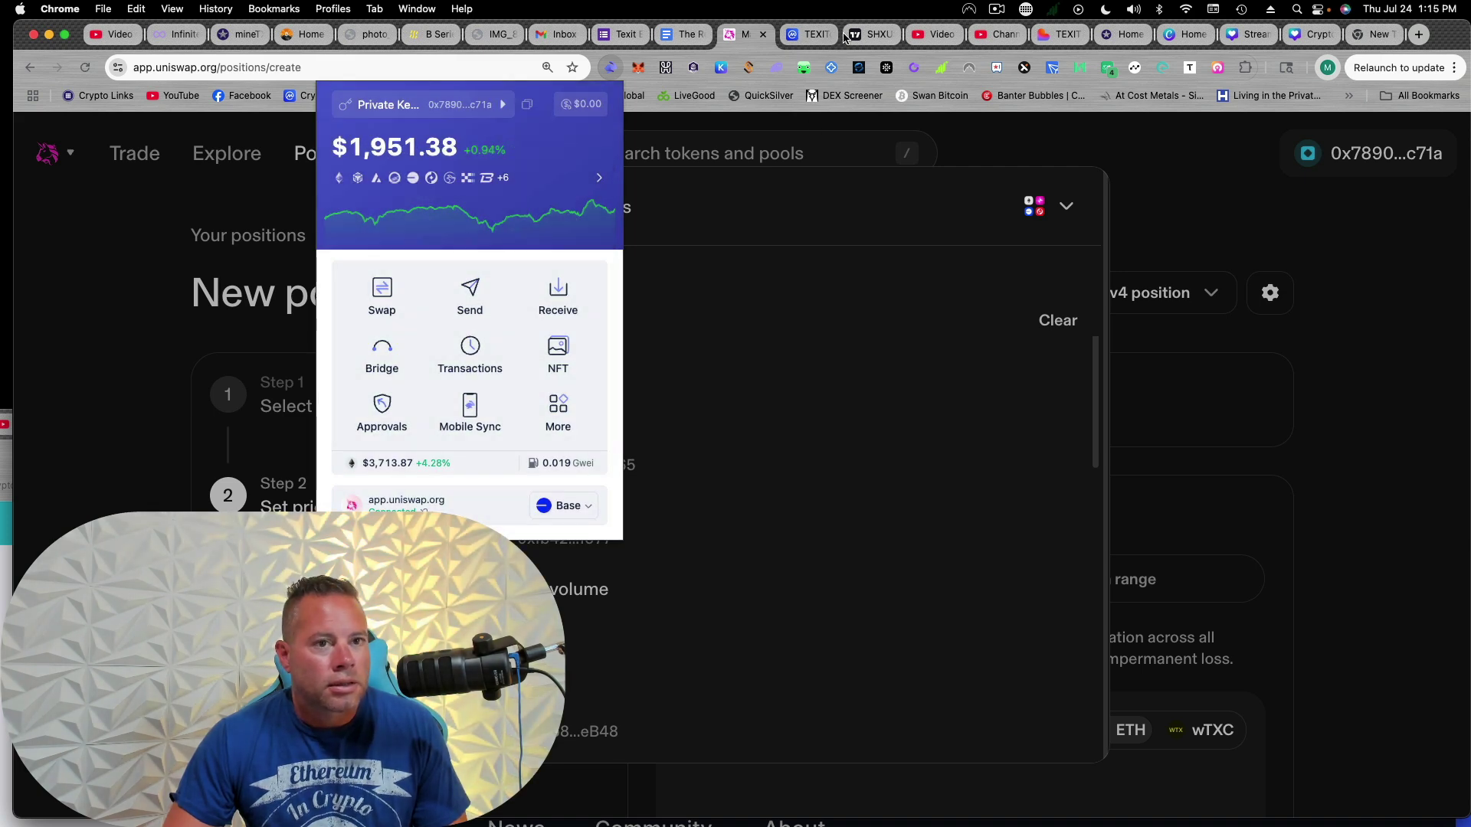
# Check Rabby's Ethereum holdings for the 200 wTXC, then return to Uniswap's swap page.
pyautogui.click(996, 8)
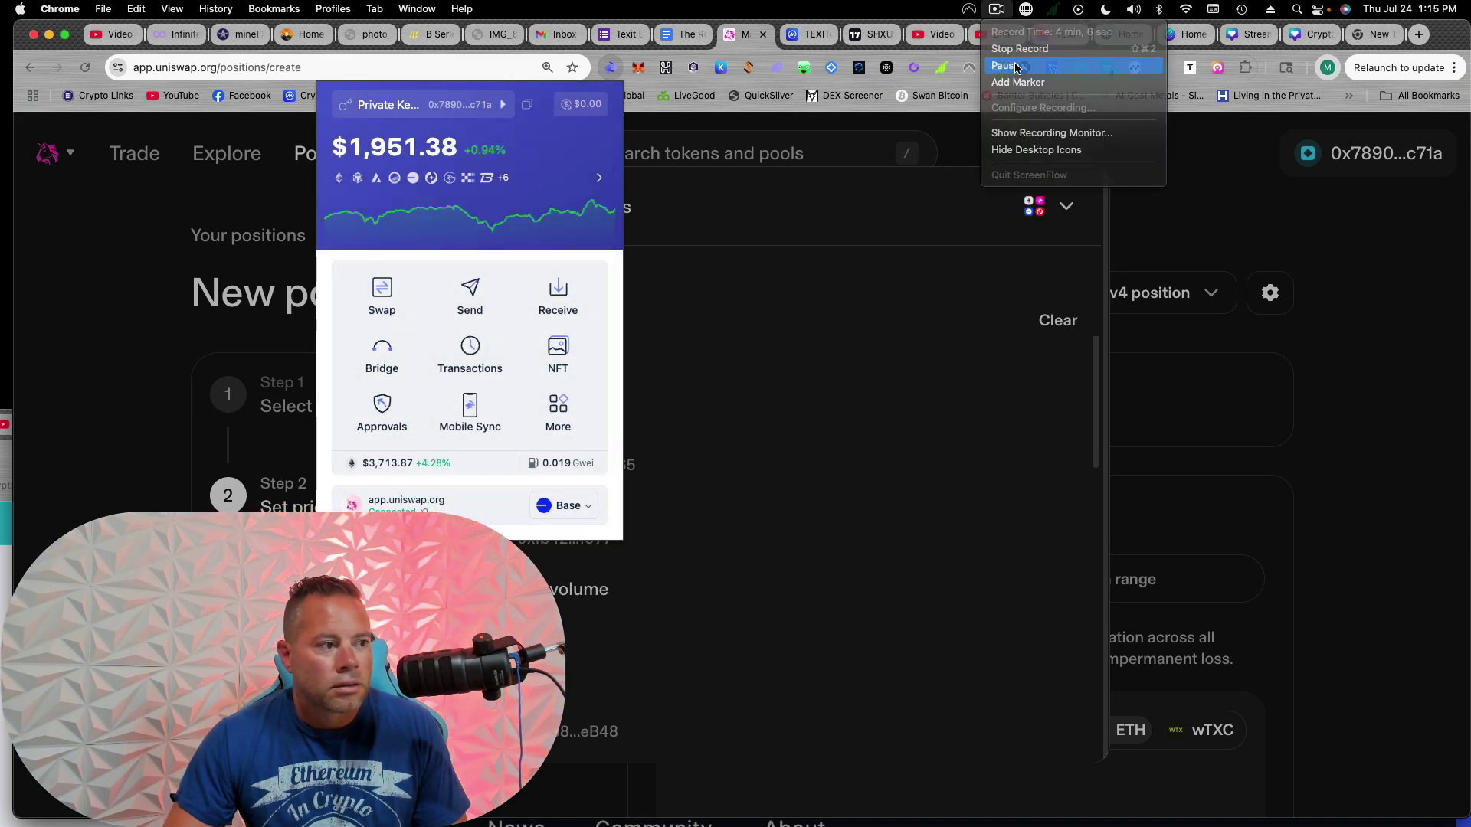
pyautogui.click(1006, 65)
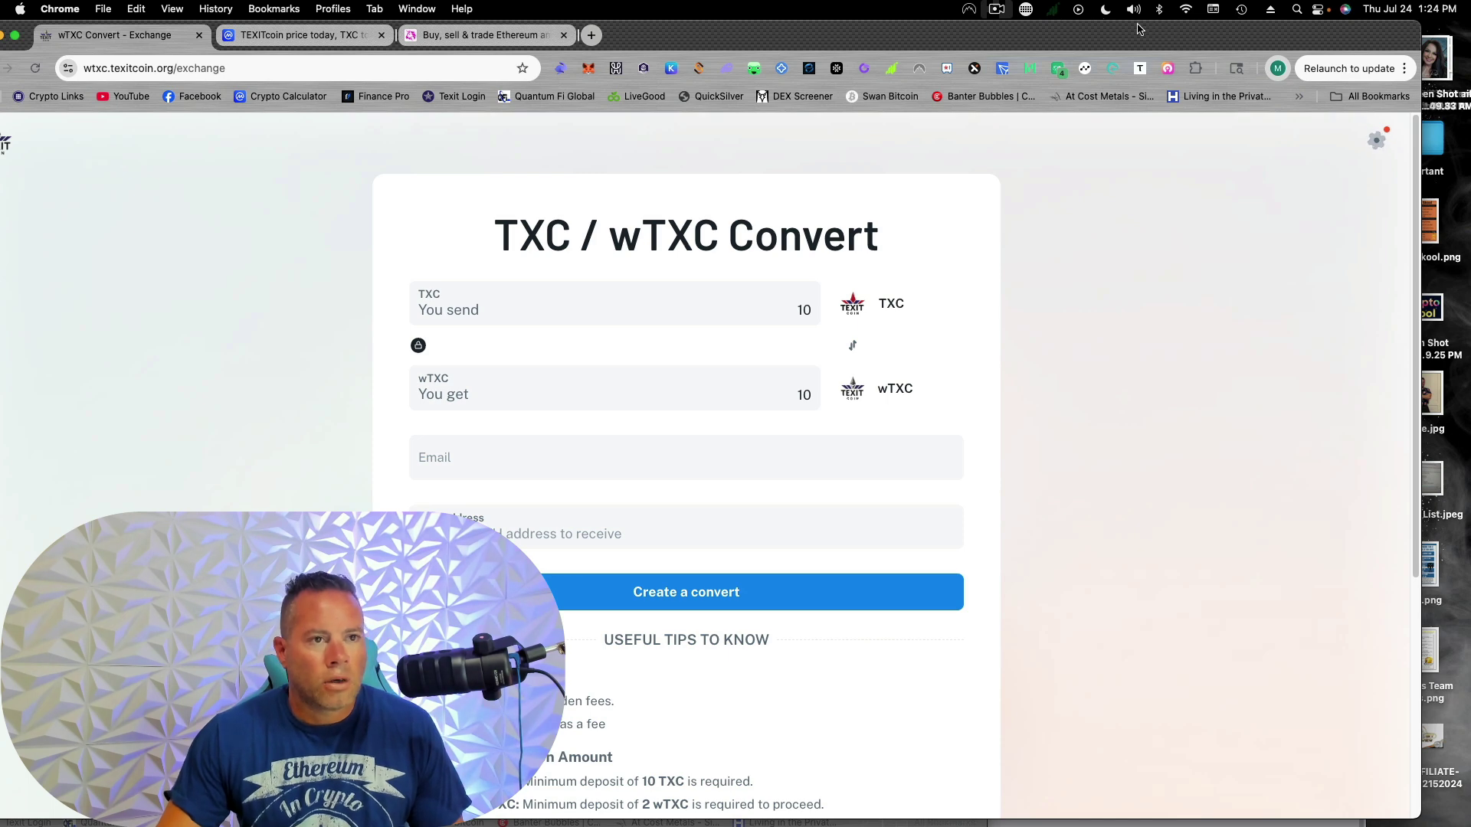
pyautogui.moveTo(1137, 28); pyautogui.dragTo(1181, 30)
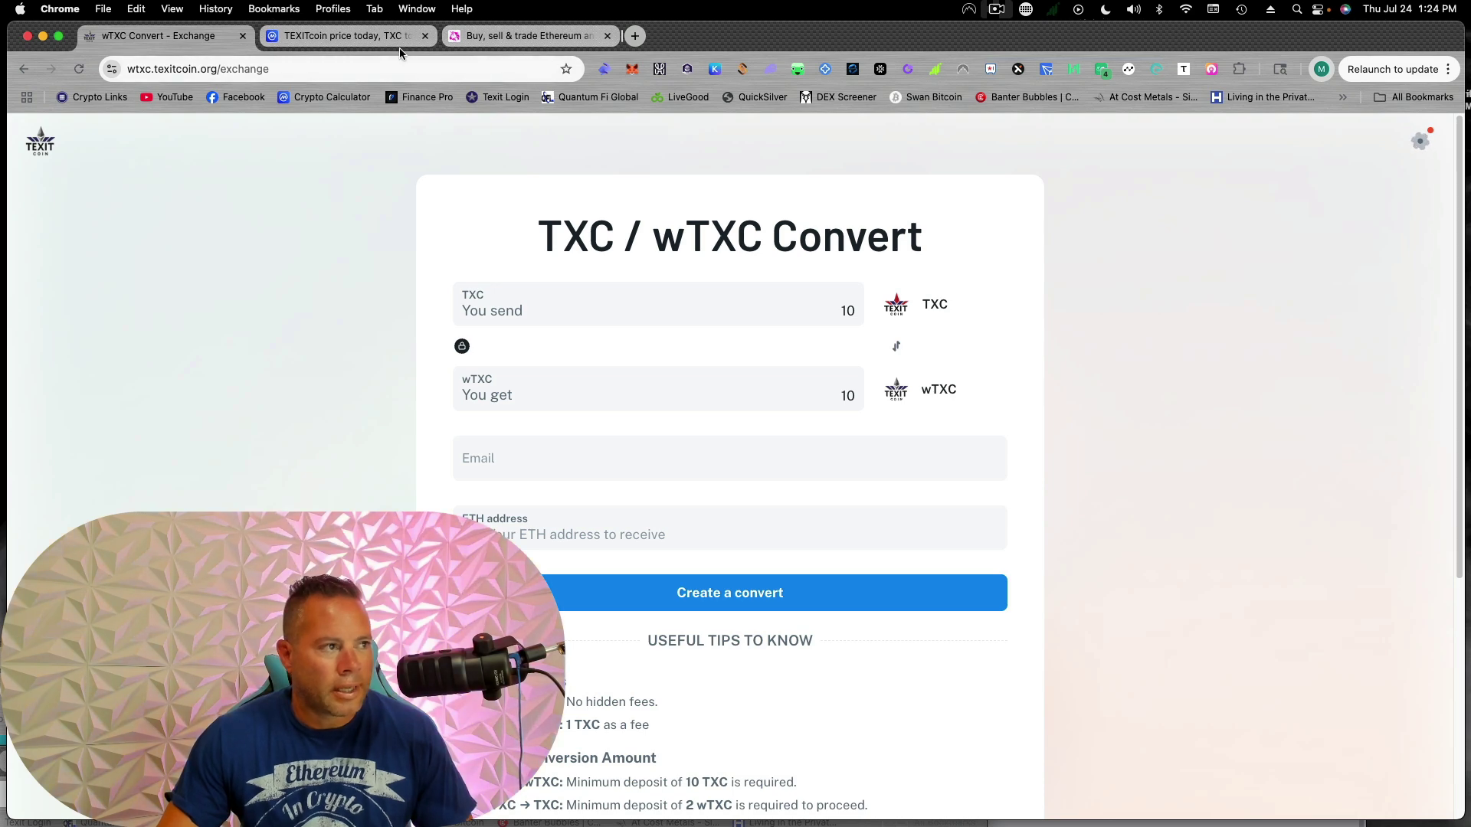
pyautogui.click(602, 69)
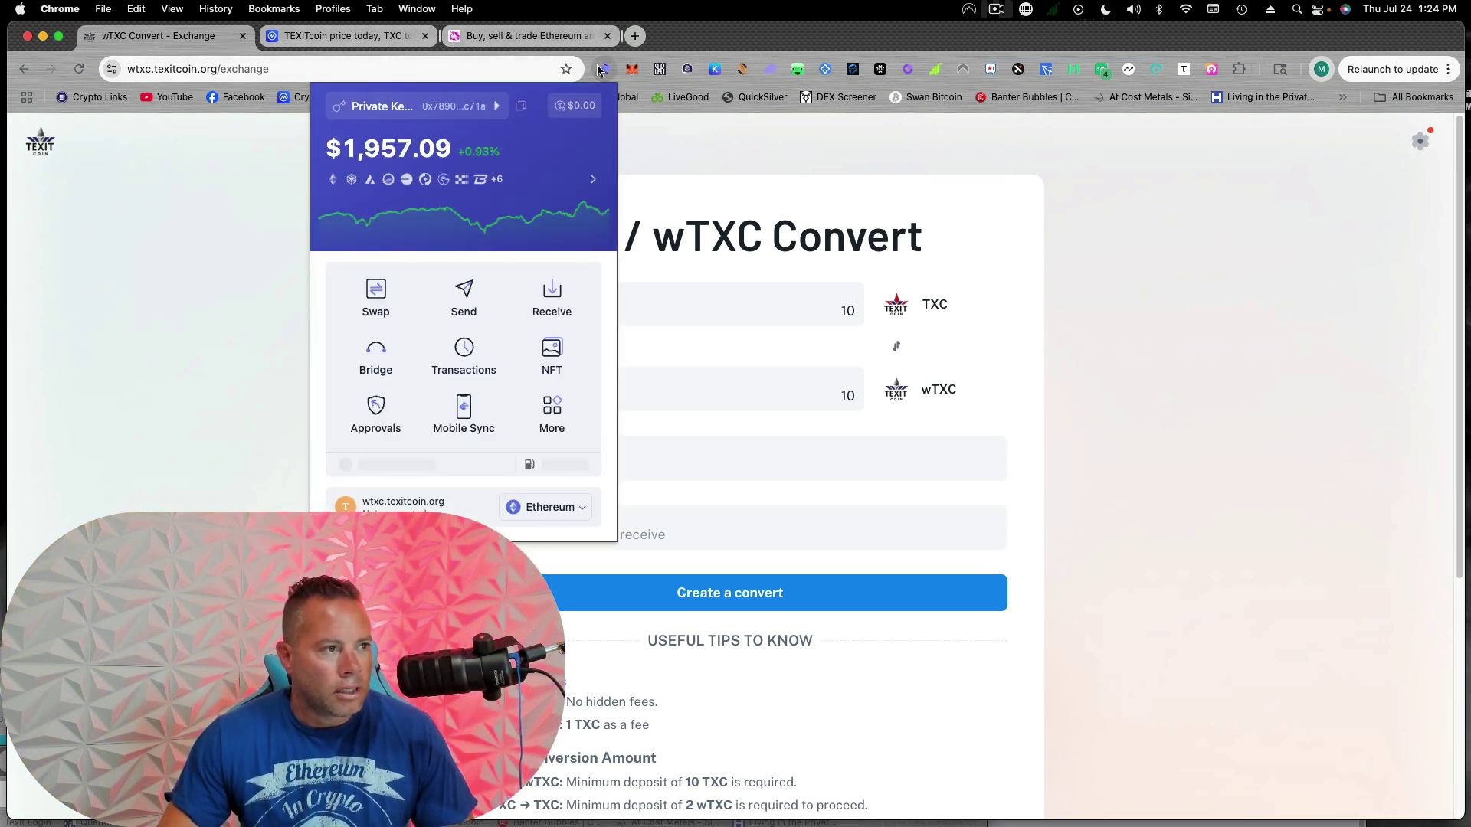
pyautogui.click(475, 219)
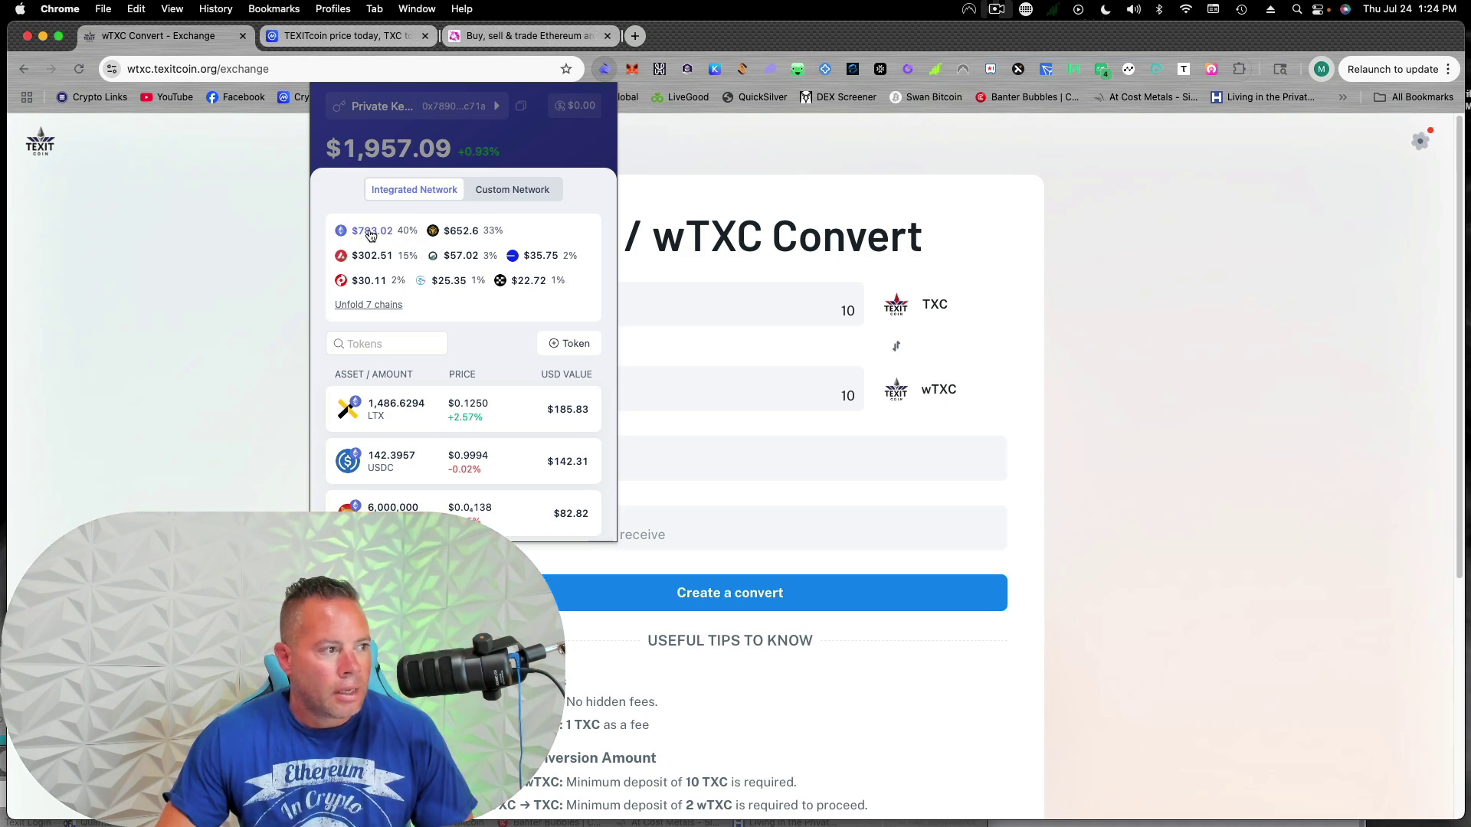
pyautogui.click(370, 233)
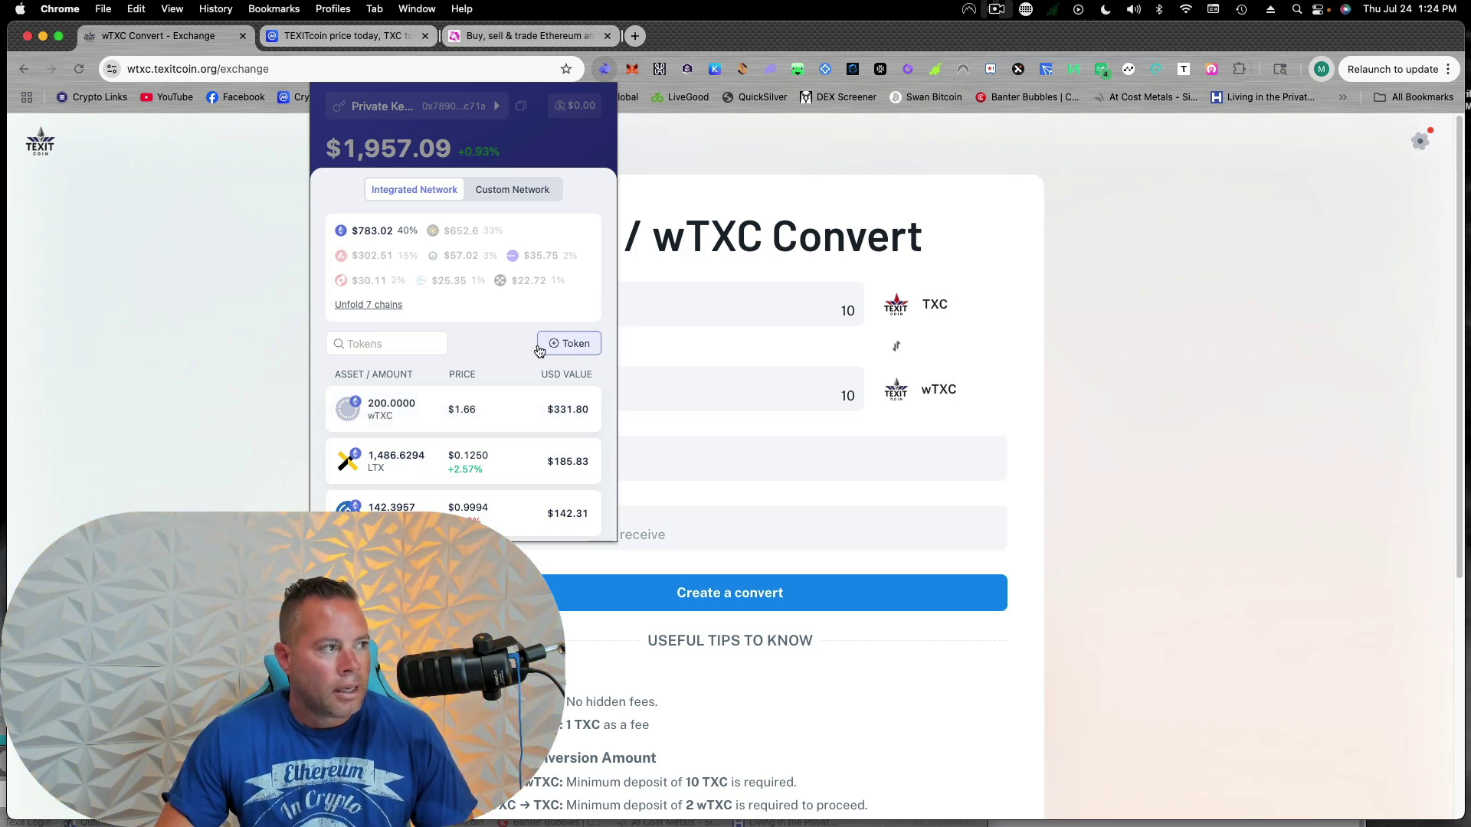
pyautogui.click(501, 37)
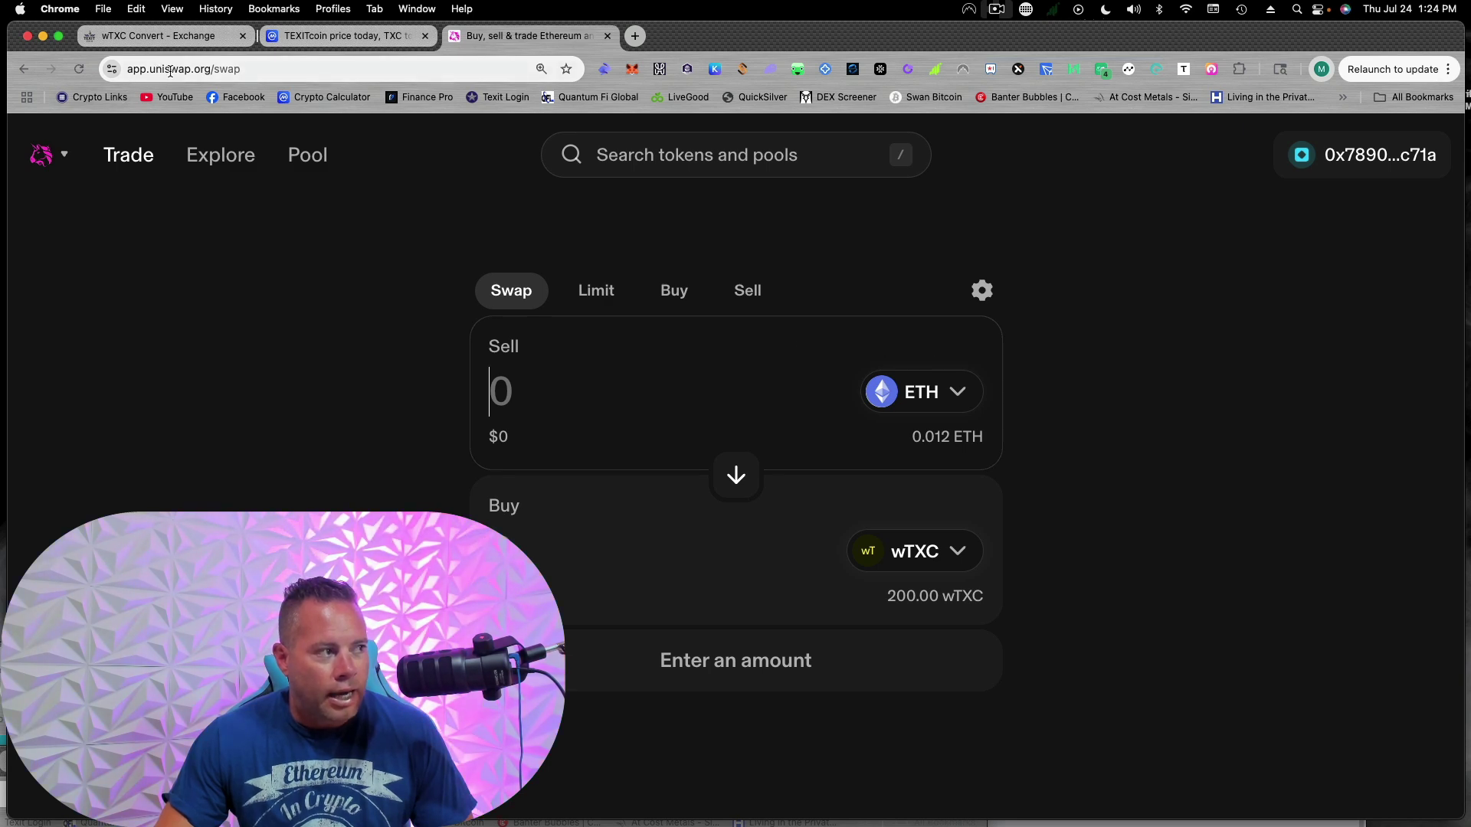
# Open Uniswap's token and pool search, browse the network list, and keep All networks selected.
pyautogui.moveTo(221, 155)
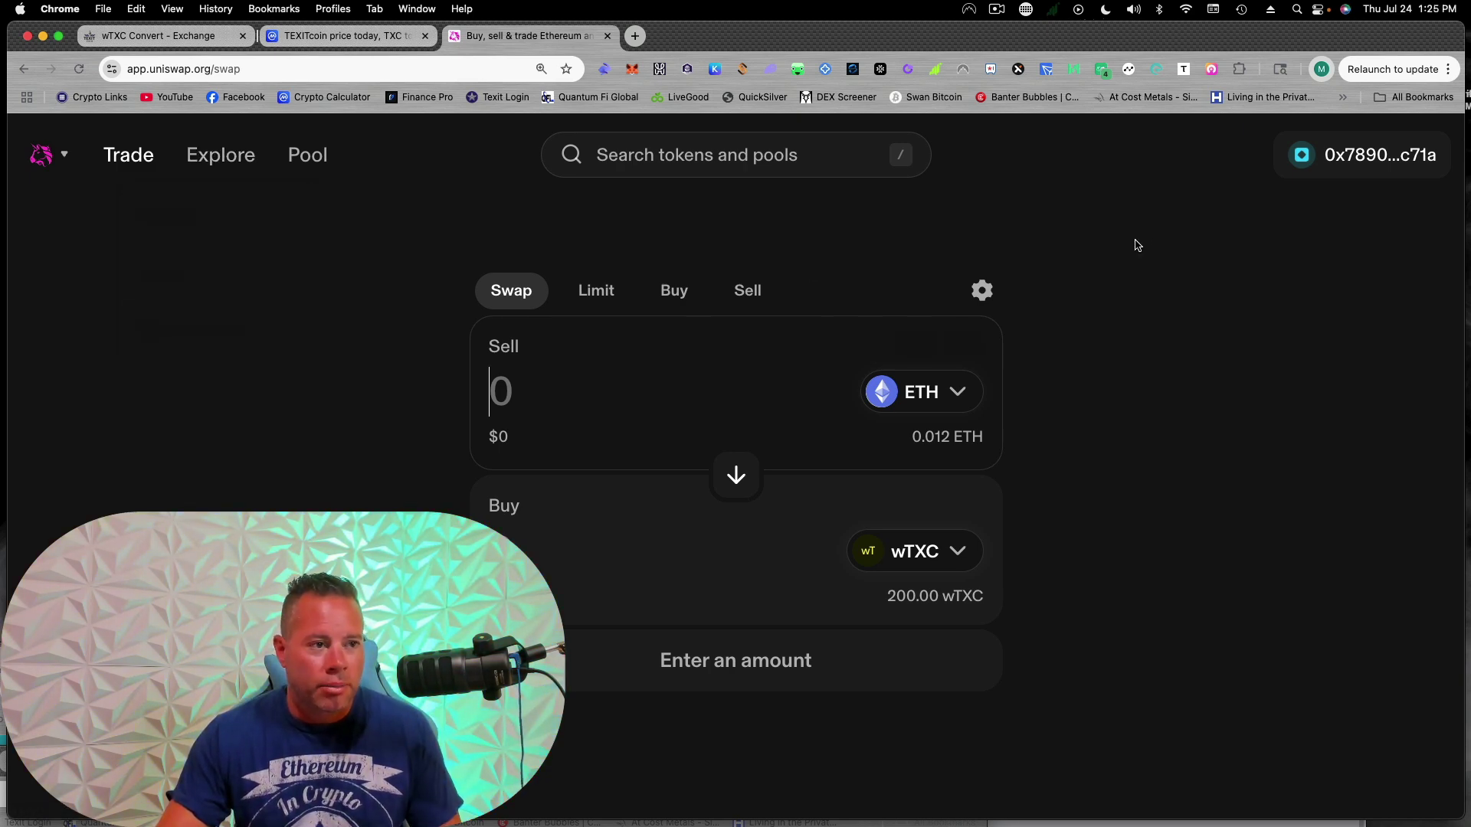
pyautogui.click(897, 161)
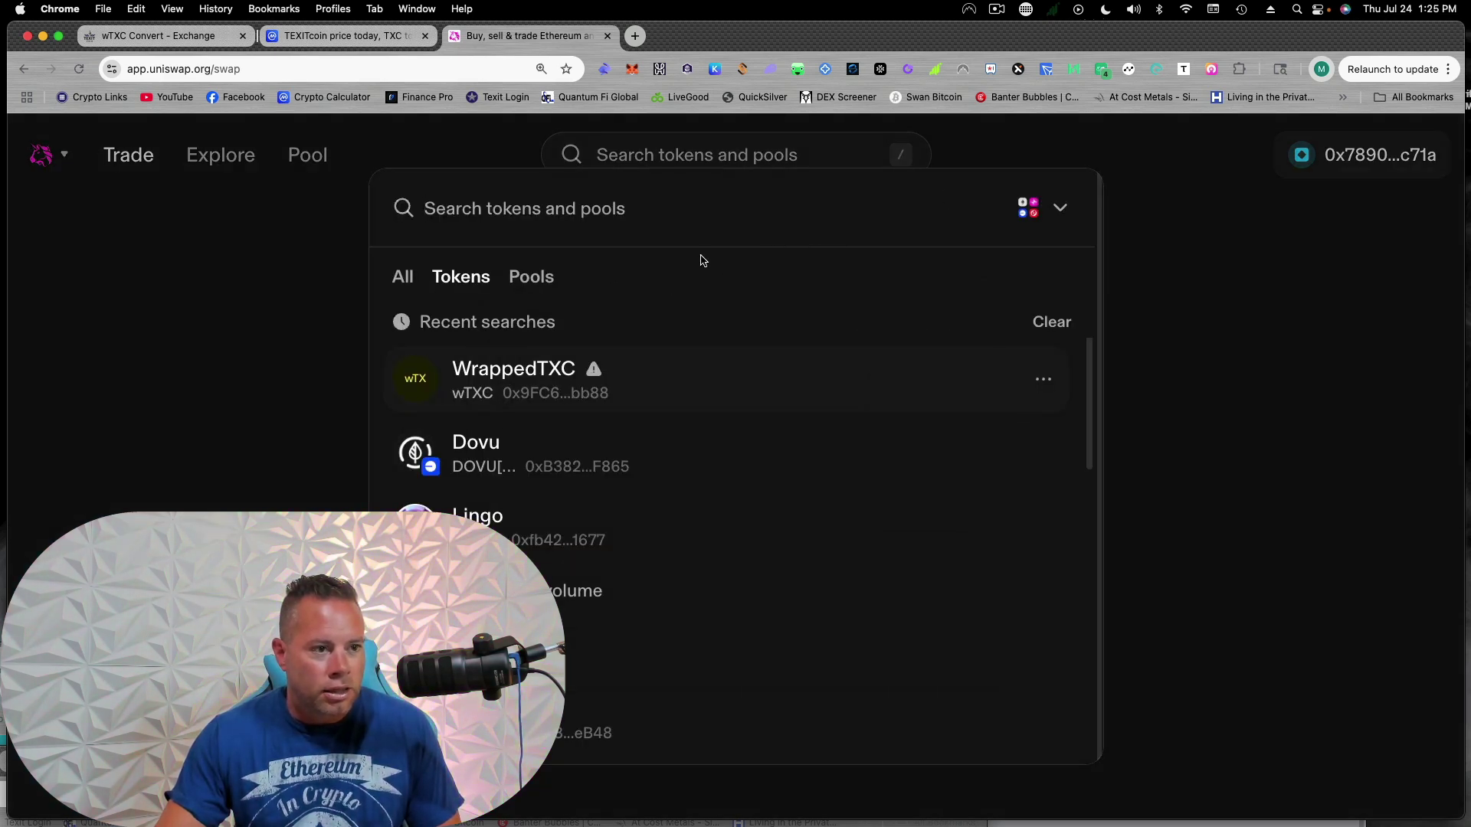
pyautogui.click(1034, 214)
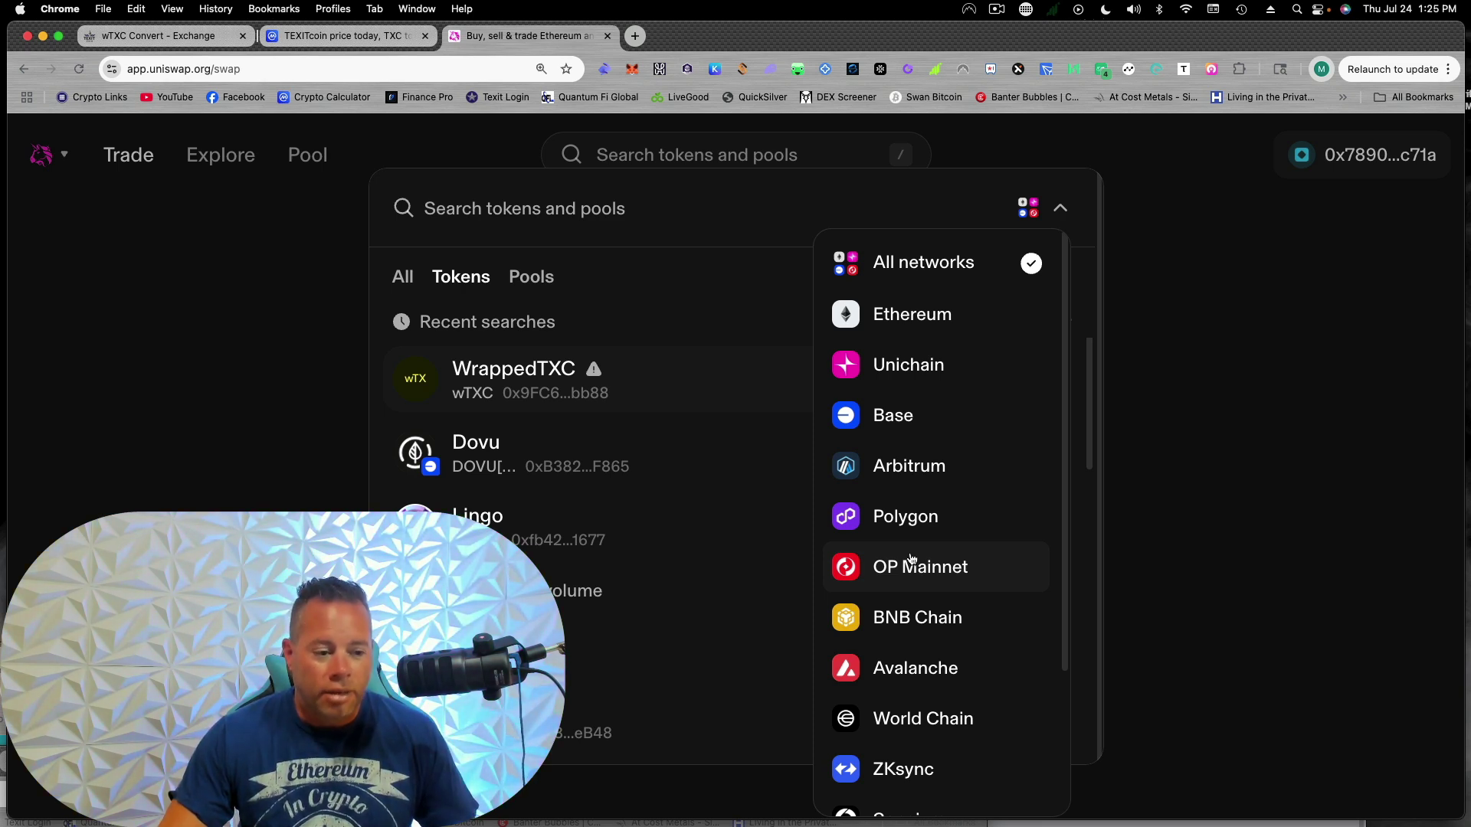
pyautogui.scroll(-3, 911, 558)
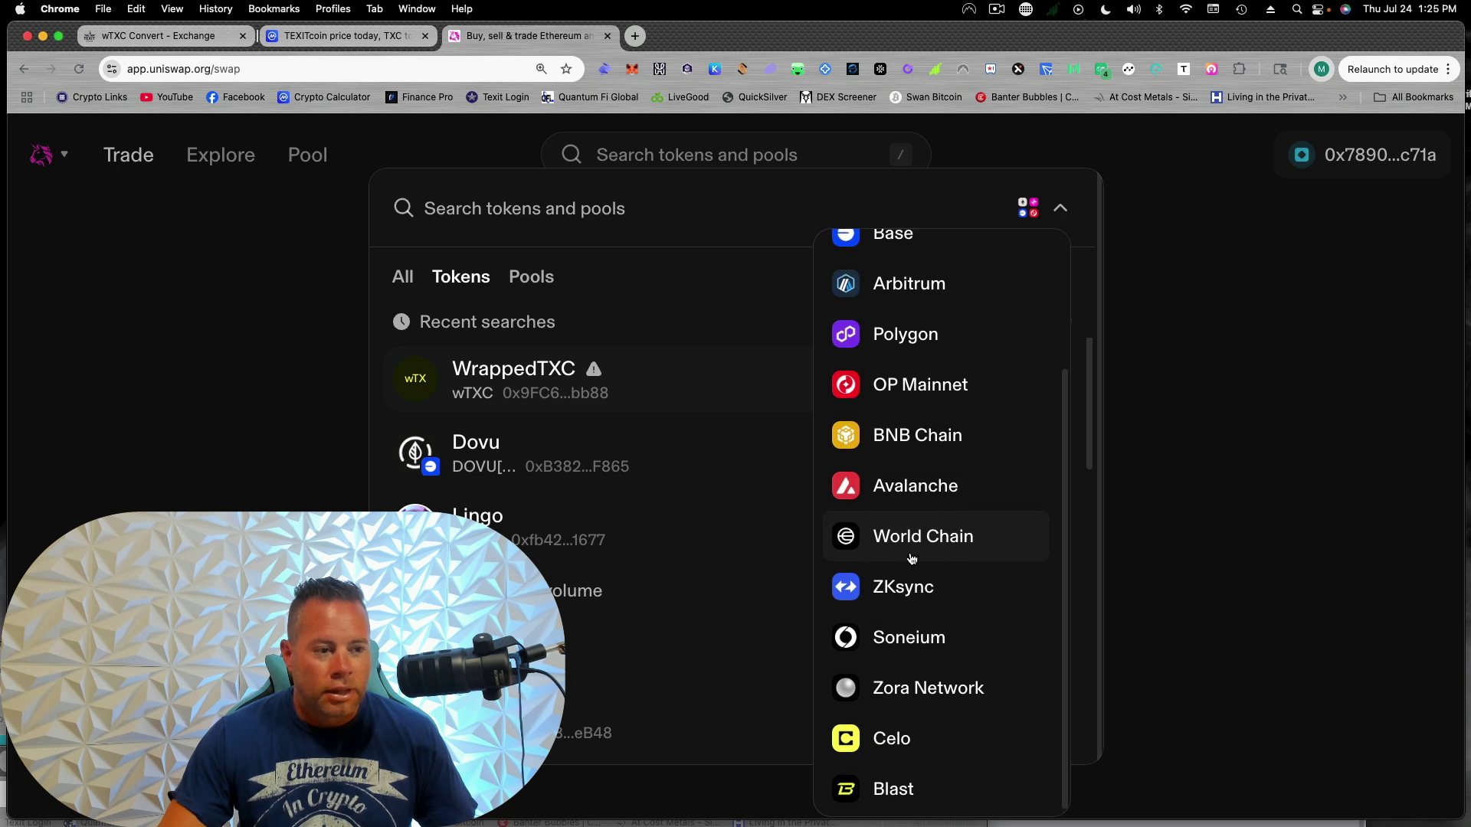
pyautogui.scroll(3, 911, 558)
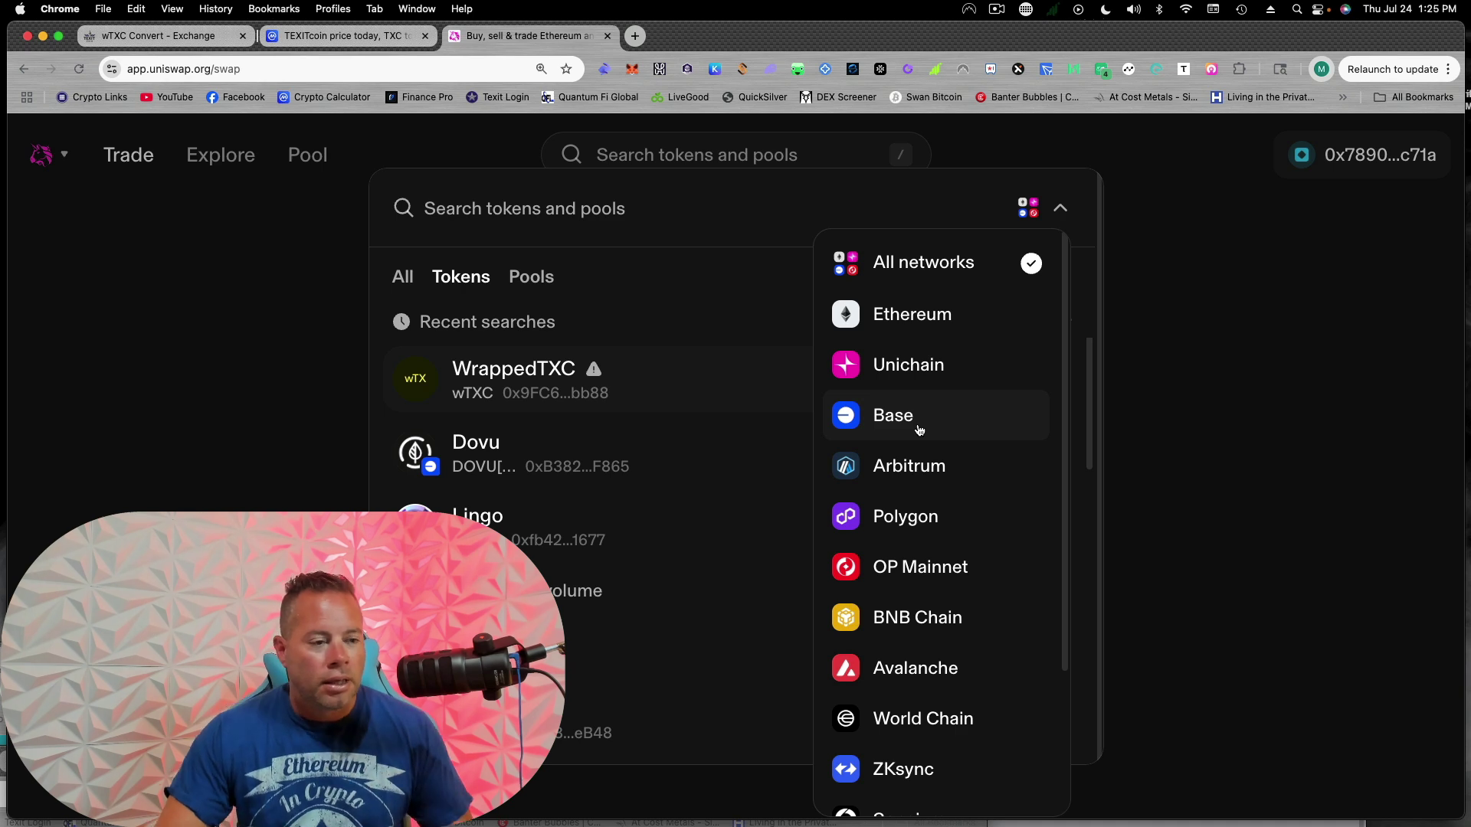
pyautogui.click(521, 231)
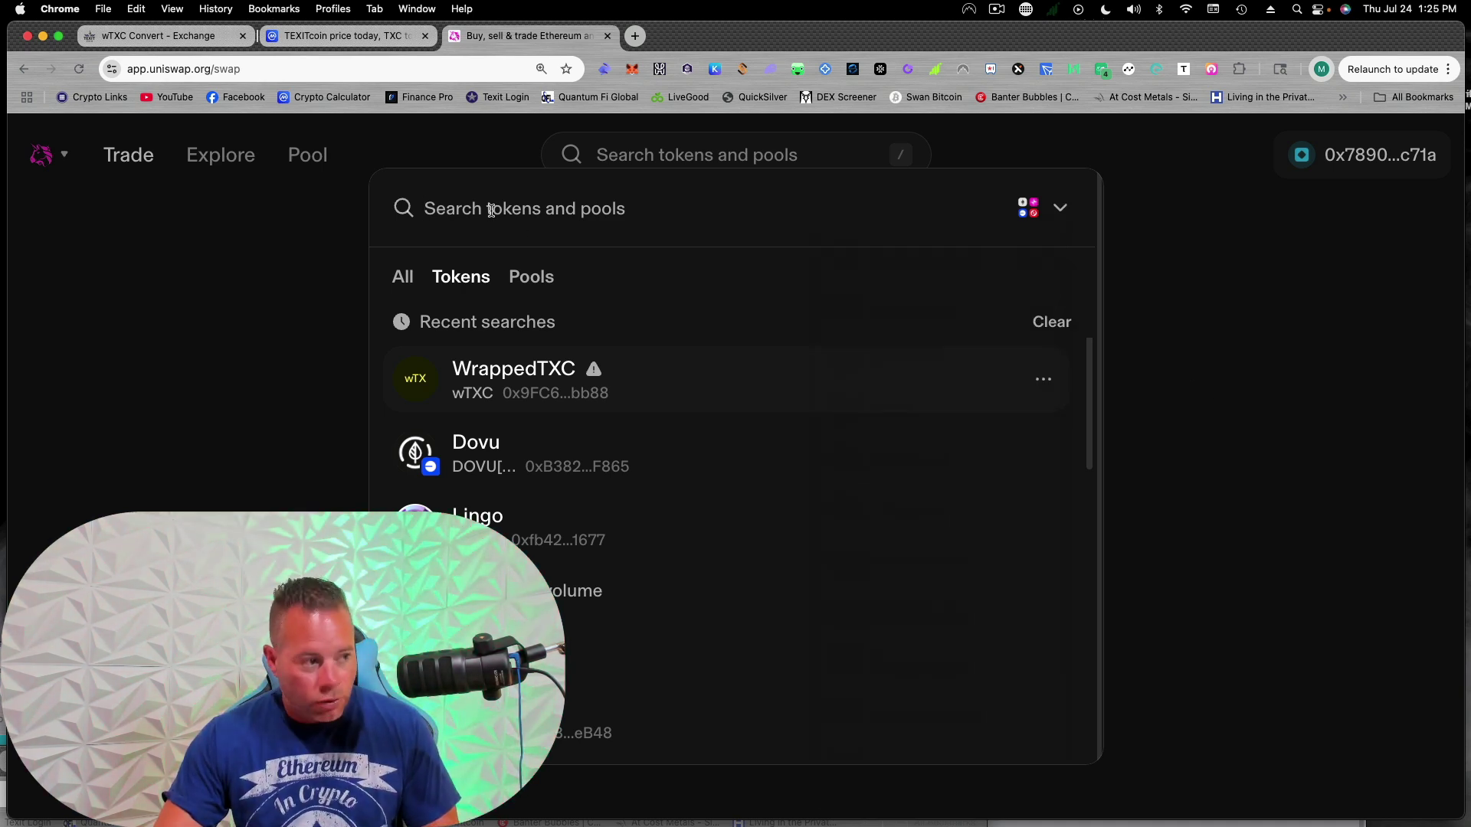
# Search the wTXC contract address and view the WrappedTXC token page priced at $1.67.
pyautogui.press('super+v')
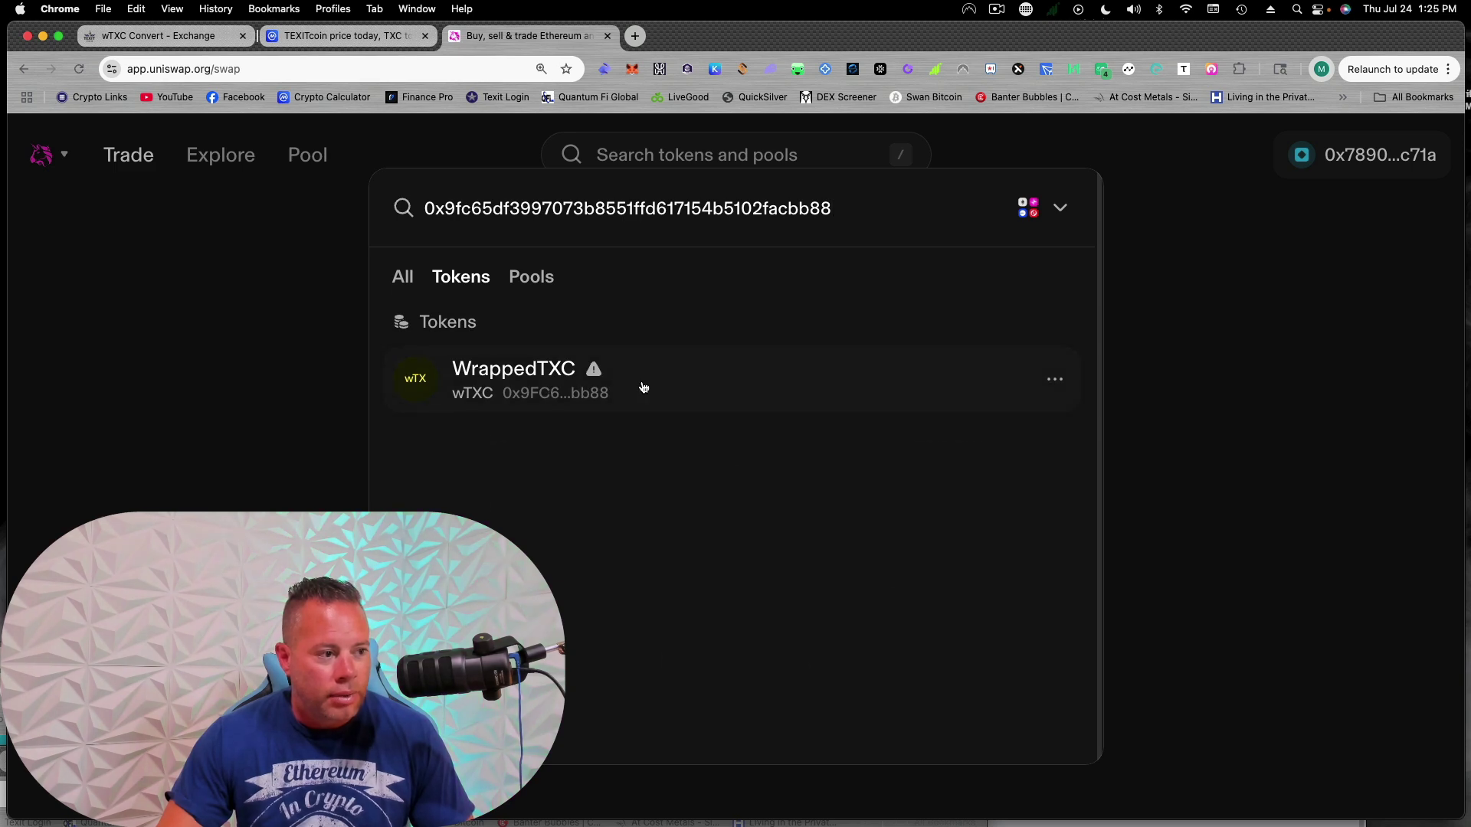
pyautogui.click(644, 387)
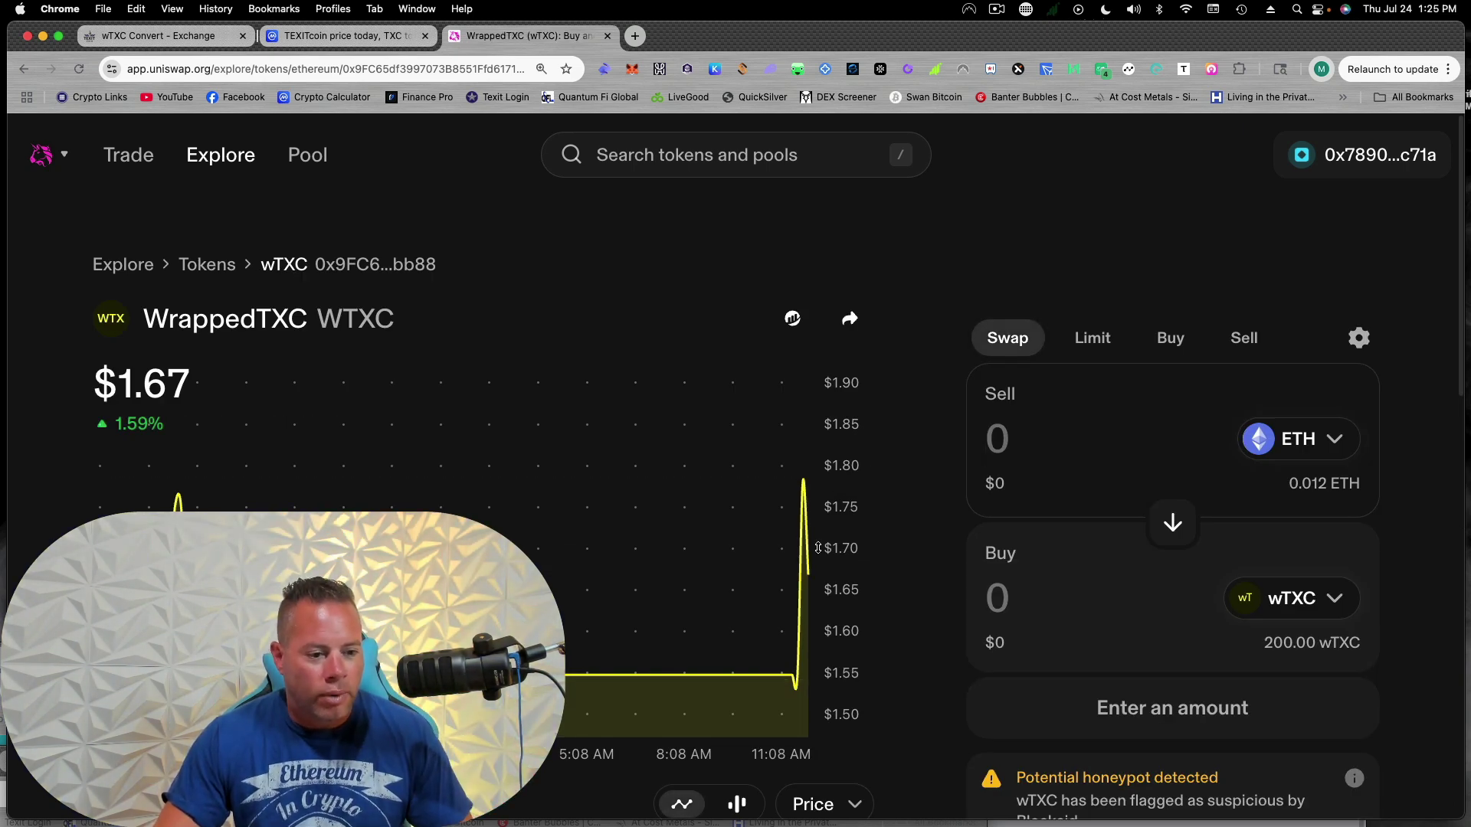
pyautogui.scroll(-3, 1136, 729)
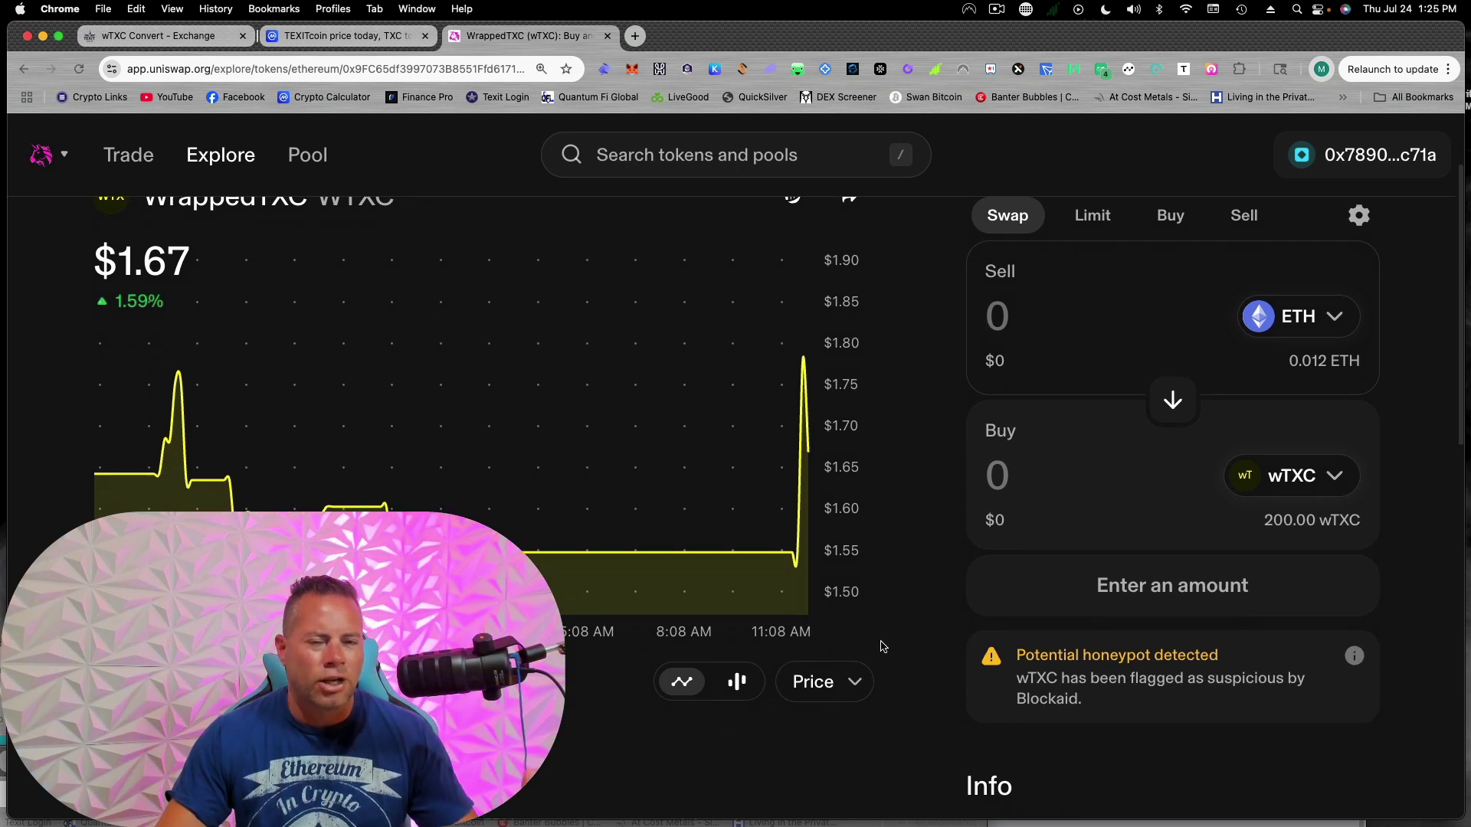
pyautogui.scroll(3, 916, 605)
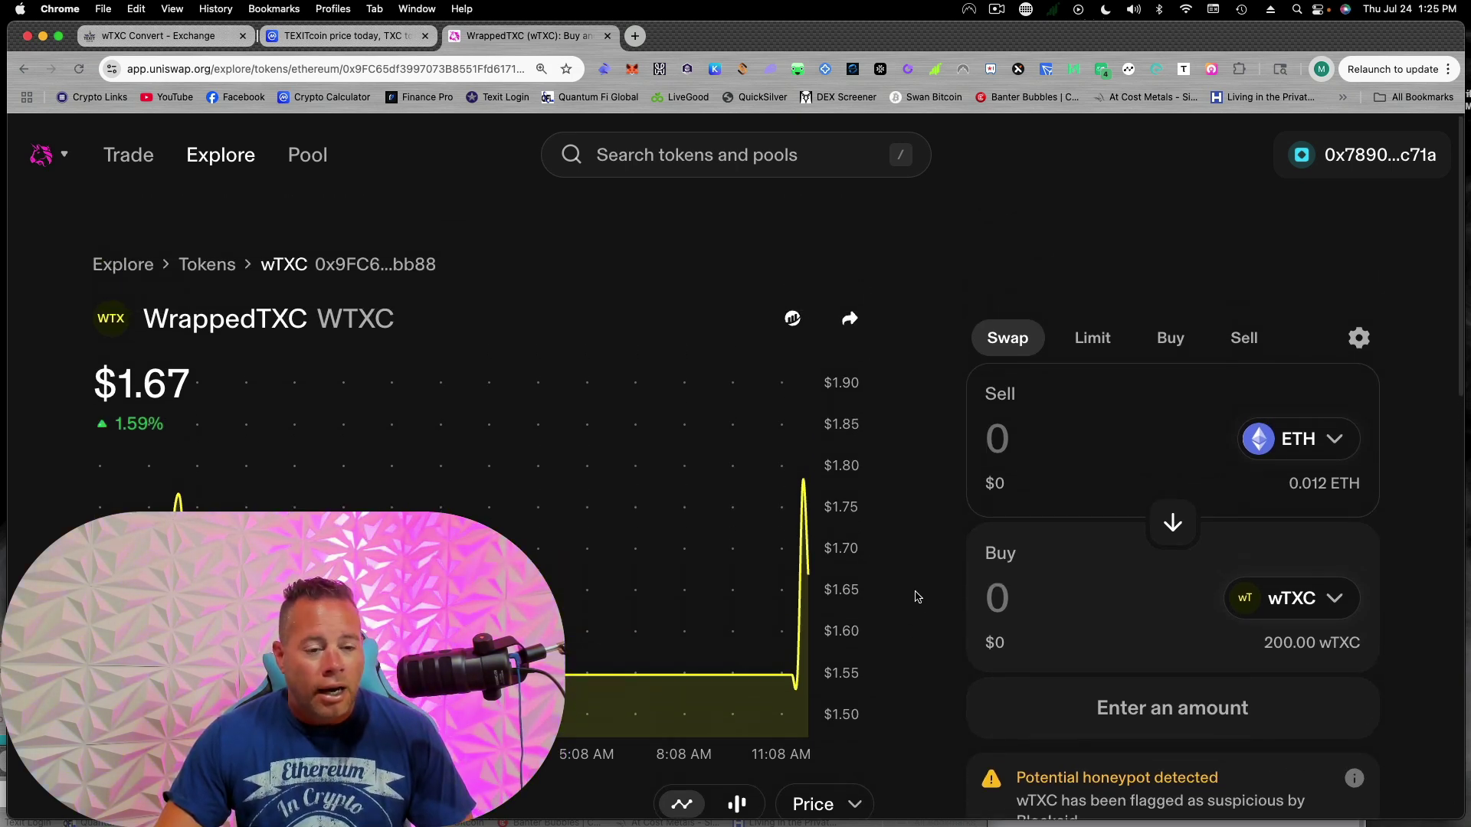
pyautogui.scroll(-1, 919, 597)
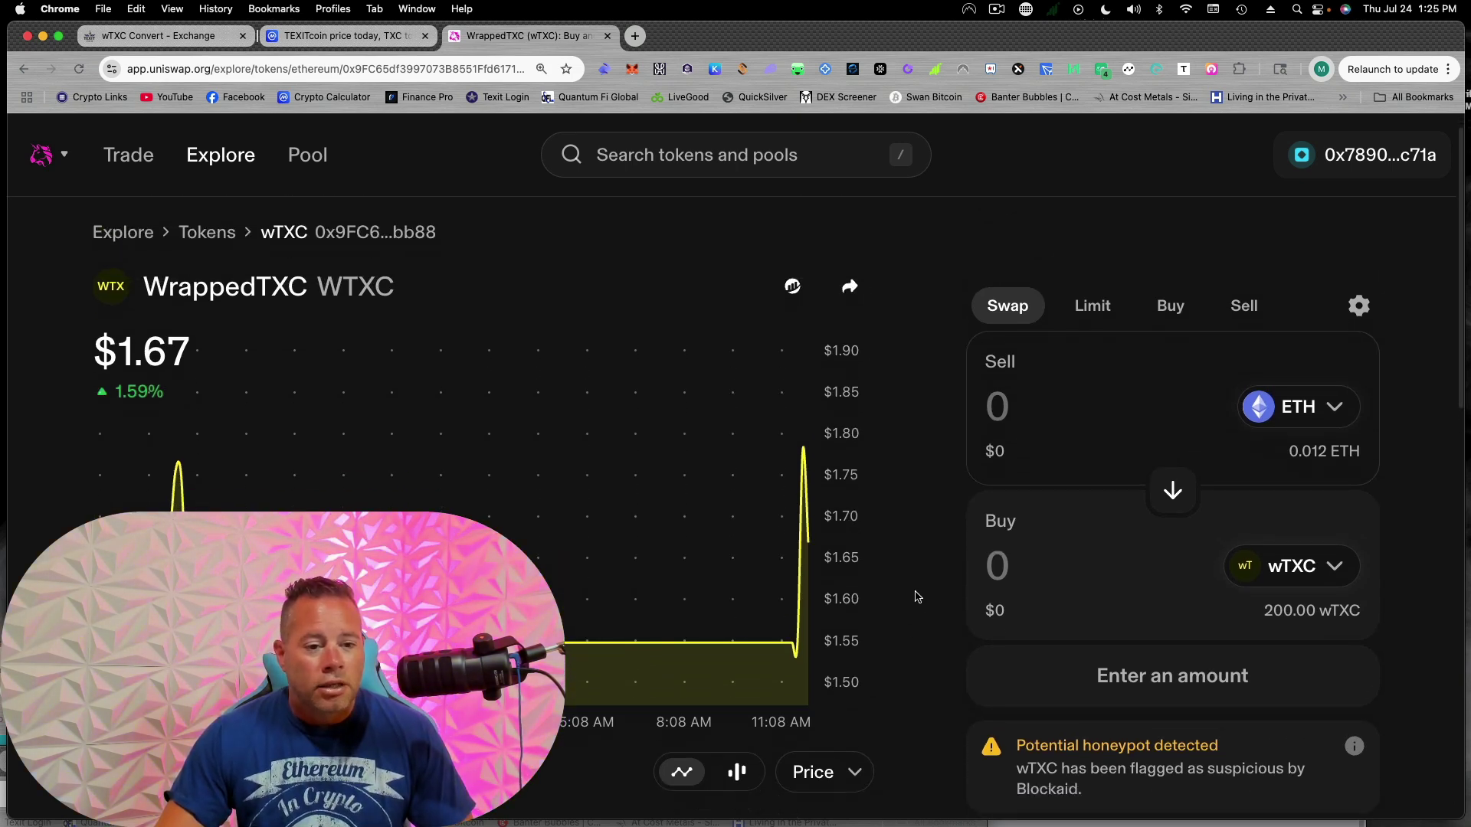
# In Rabby's Swap, set From to USDC and slide to swap 100% of the balance.
pyautogui.click(1173, 492)
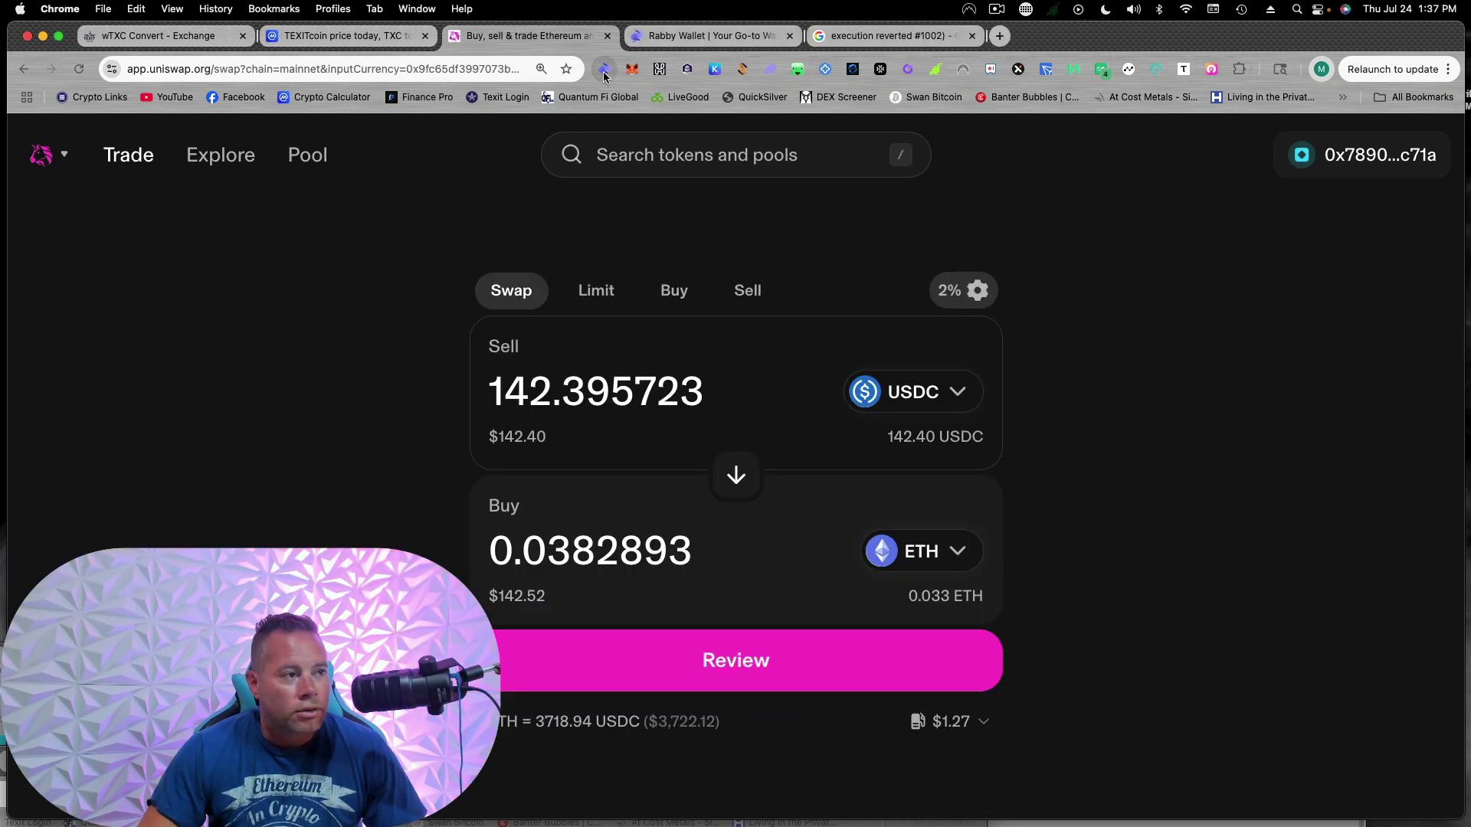
pyautogui.click(605, 69)
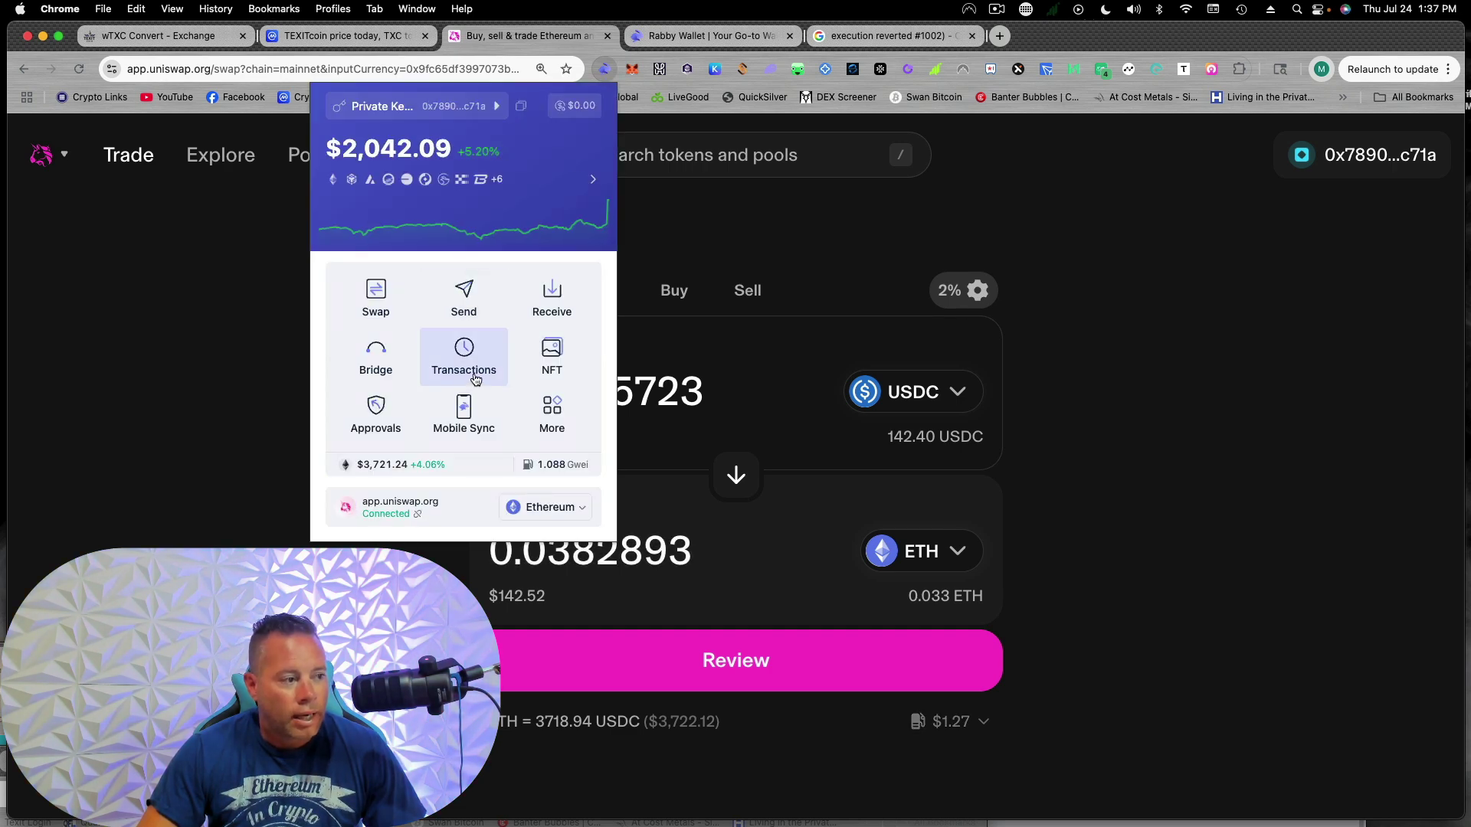
pyautogui.click(397, 306)
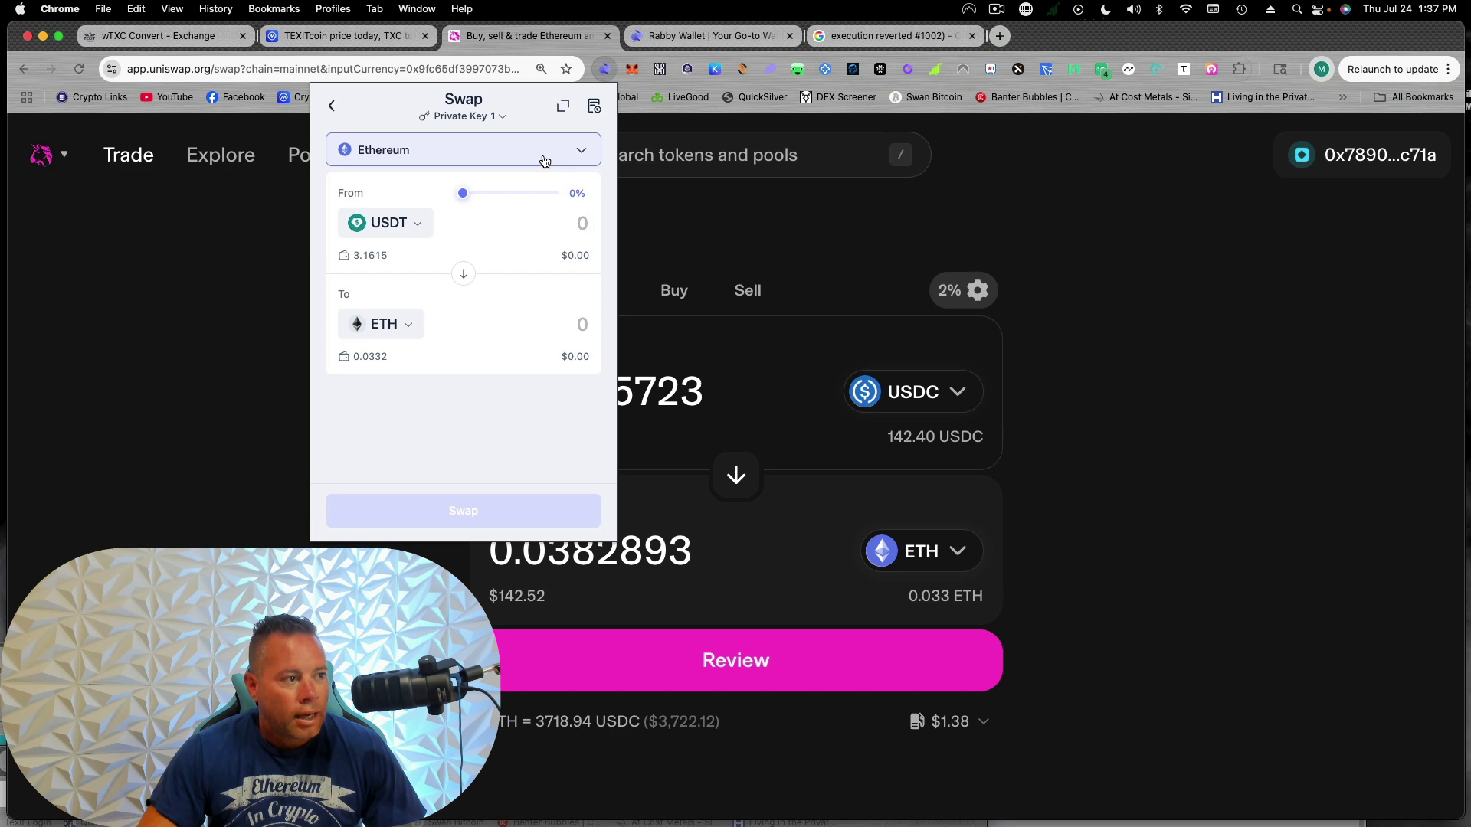
pyautogui.click(420, 225)
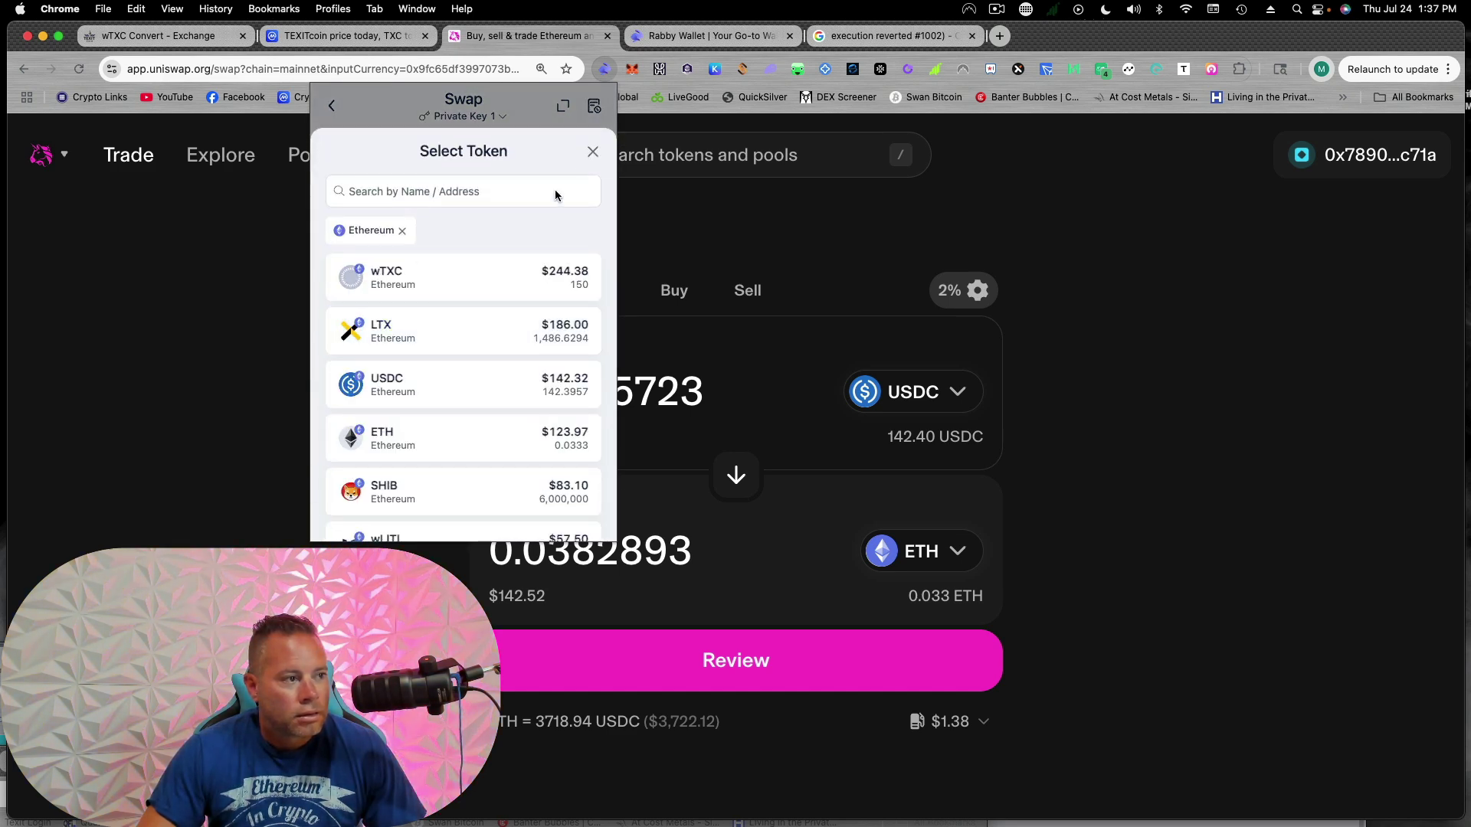
pyautogui.click(592, 153)
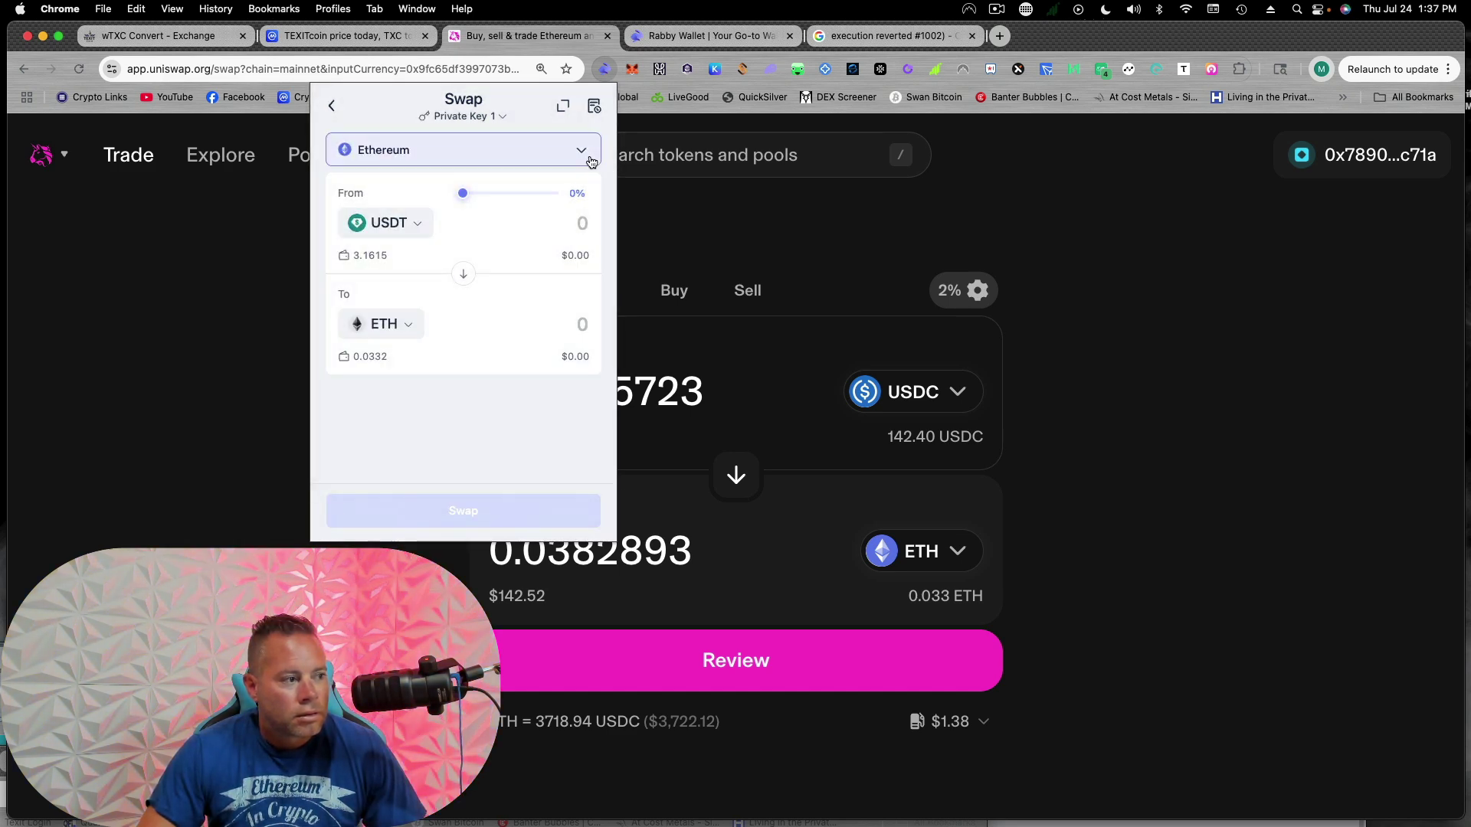
pyautogui.click(407, 226)
pyautogui.click(408, 340)
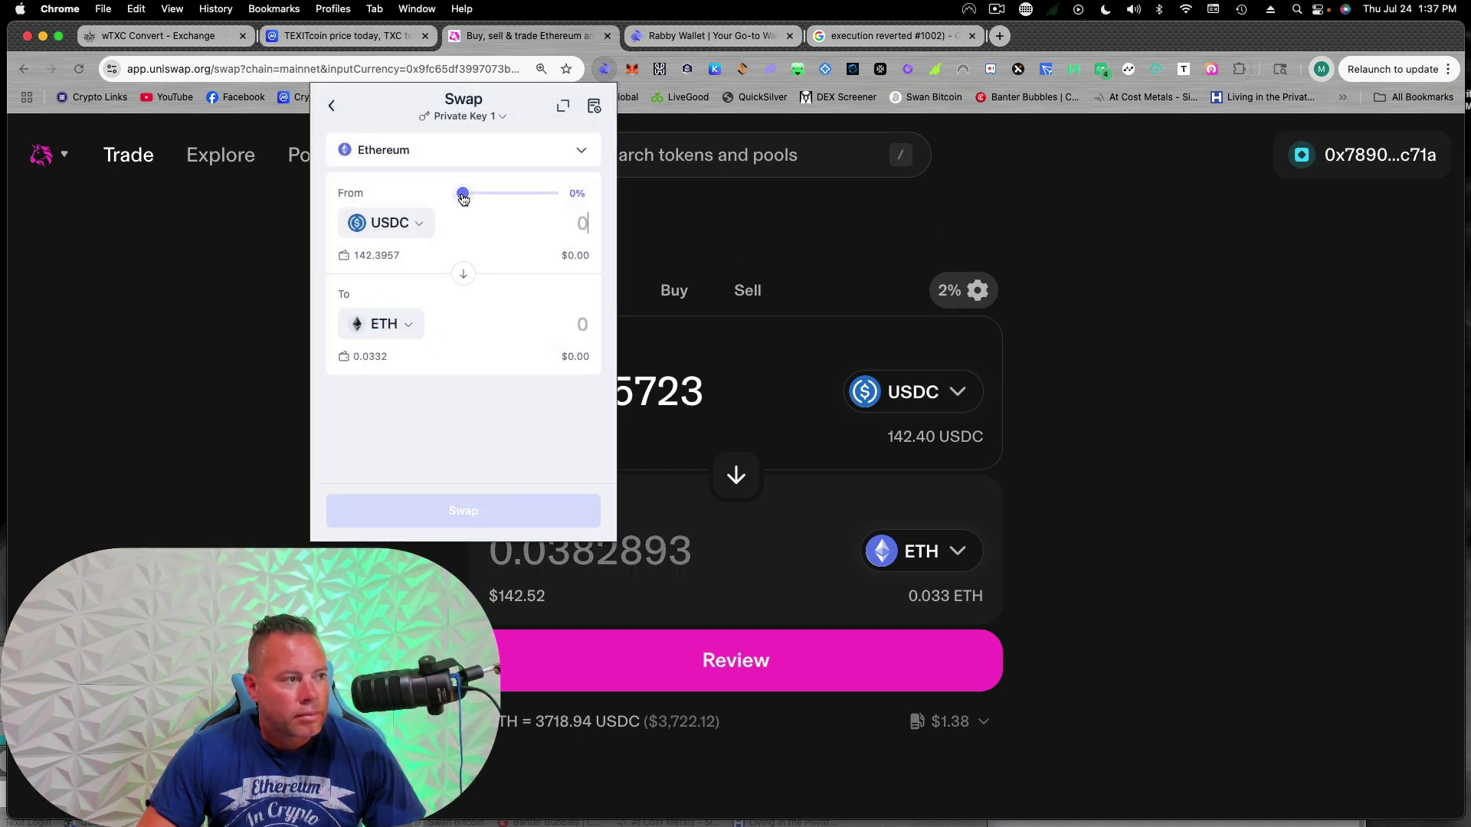
pyautogui.moveTo(462, 193); pyautogui.dragTo(576, 196)
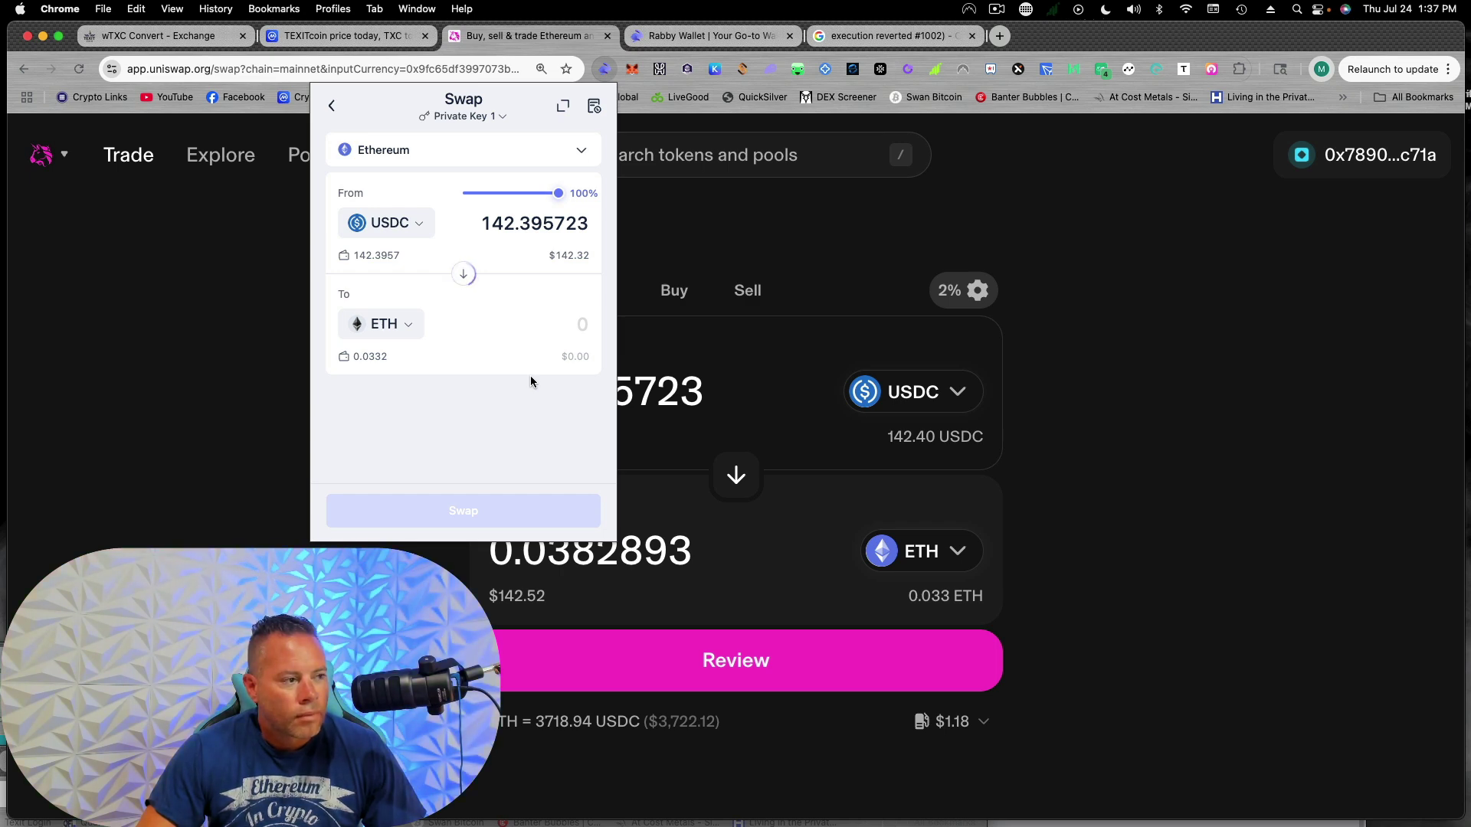
# Approve, sign and confirm the USDC-to-ETH swap, then check the pending transaction.
pyautogui.click(458, 511)
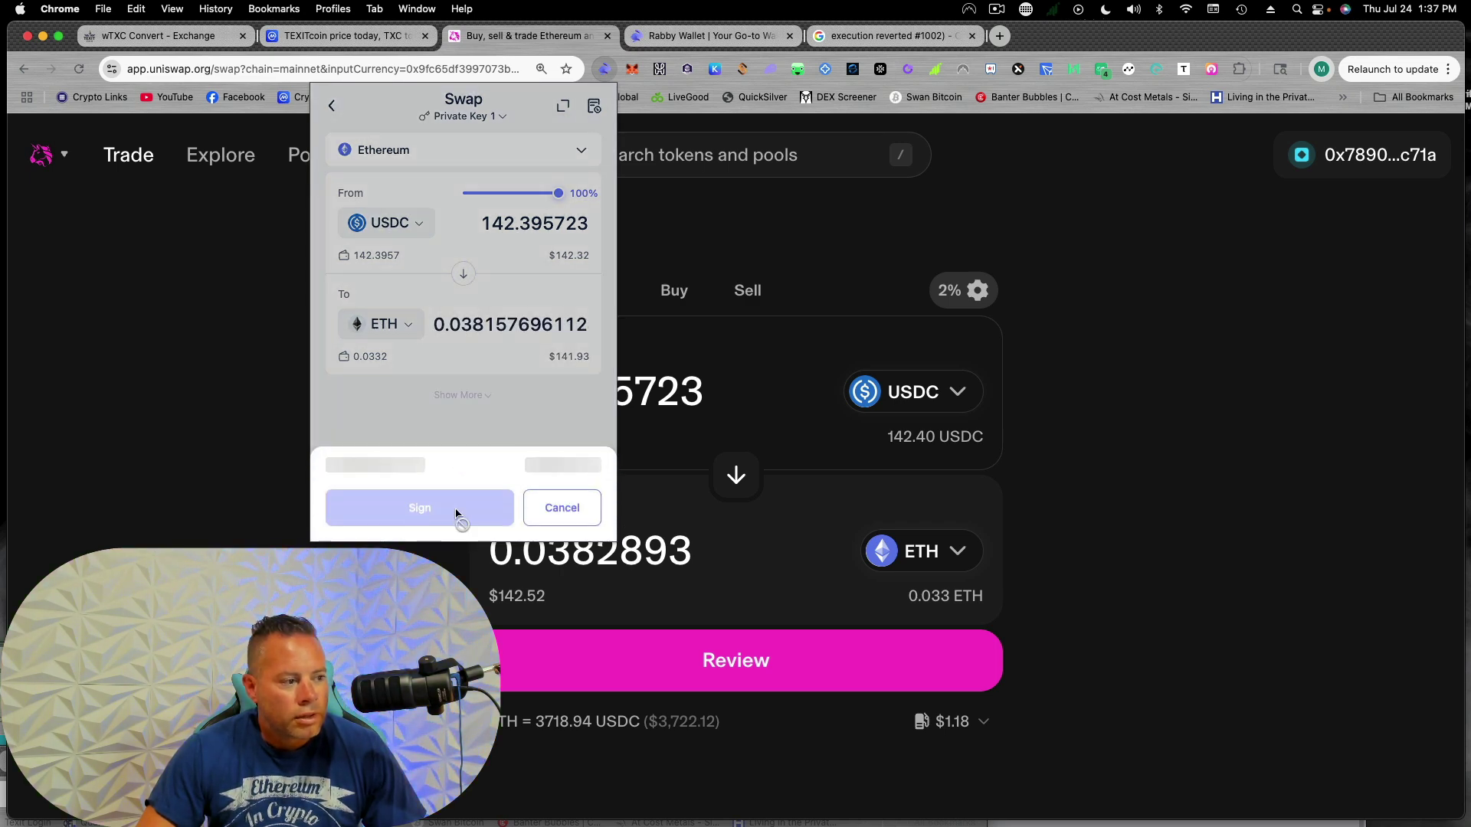
pyautogui.click(412, 516)
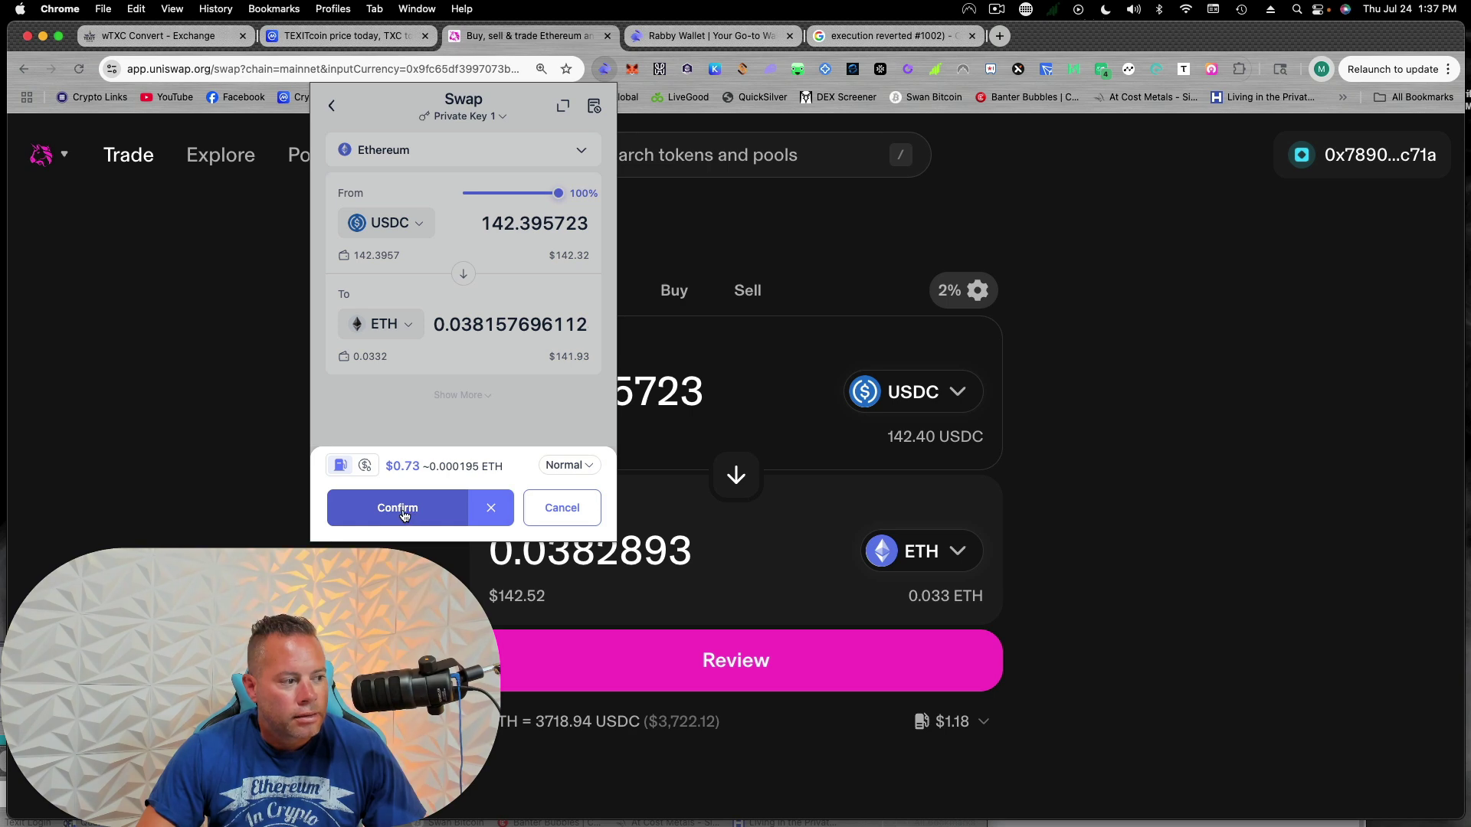
pyautogui.click(403, 513)
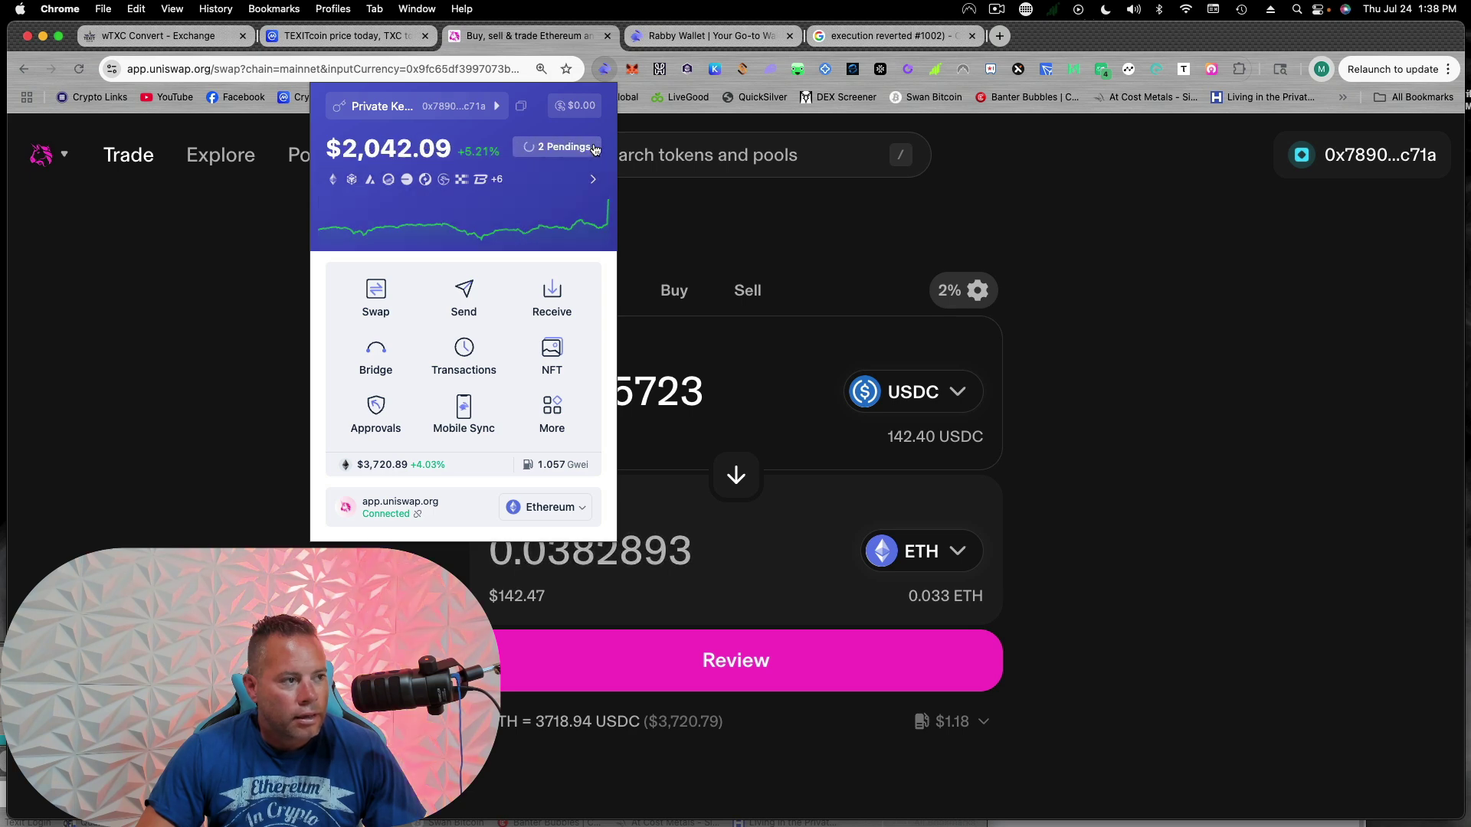
pyautogui.click(568, 148)
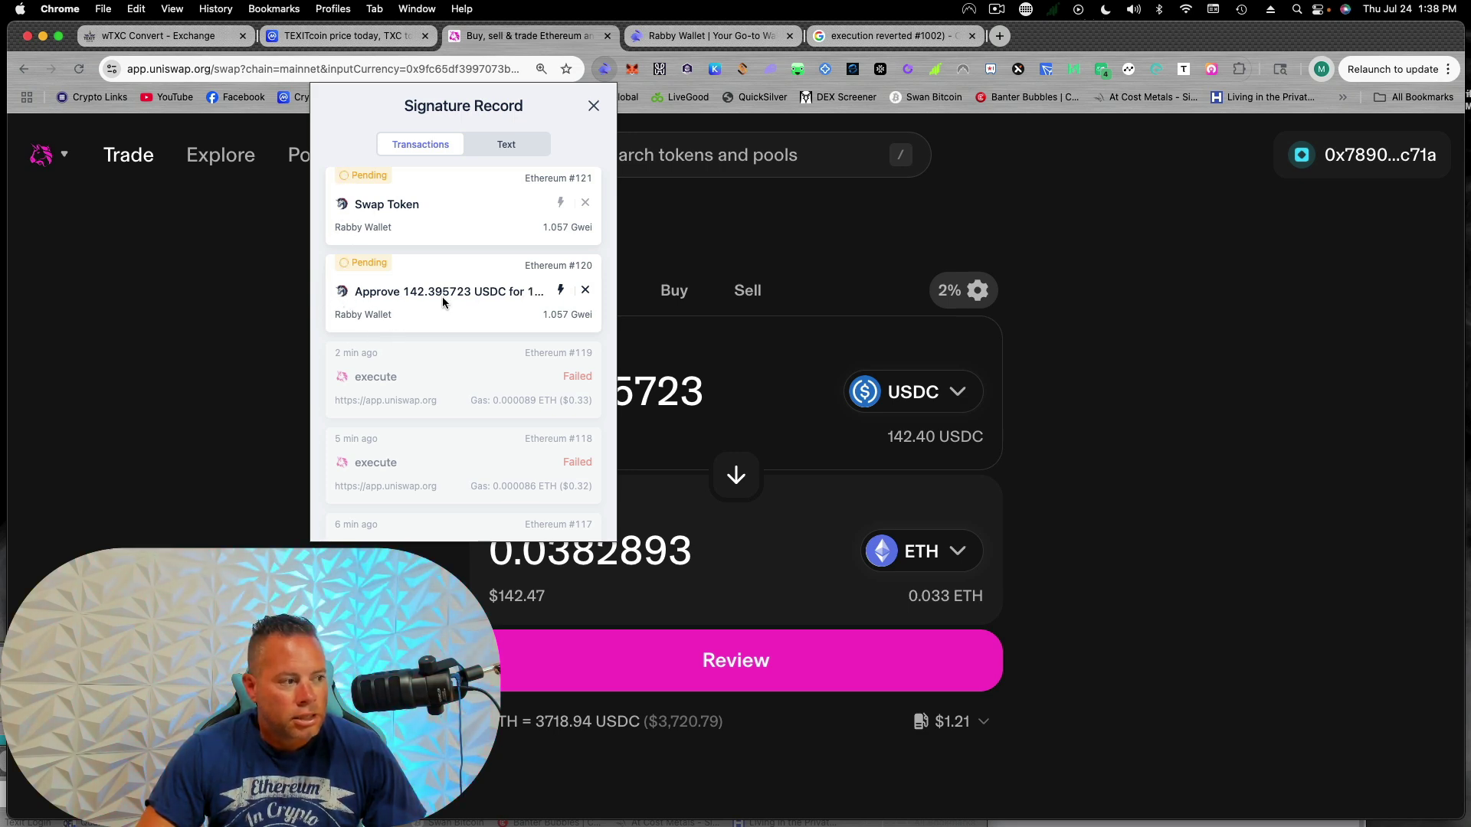
pyautogui.click(595, 108)
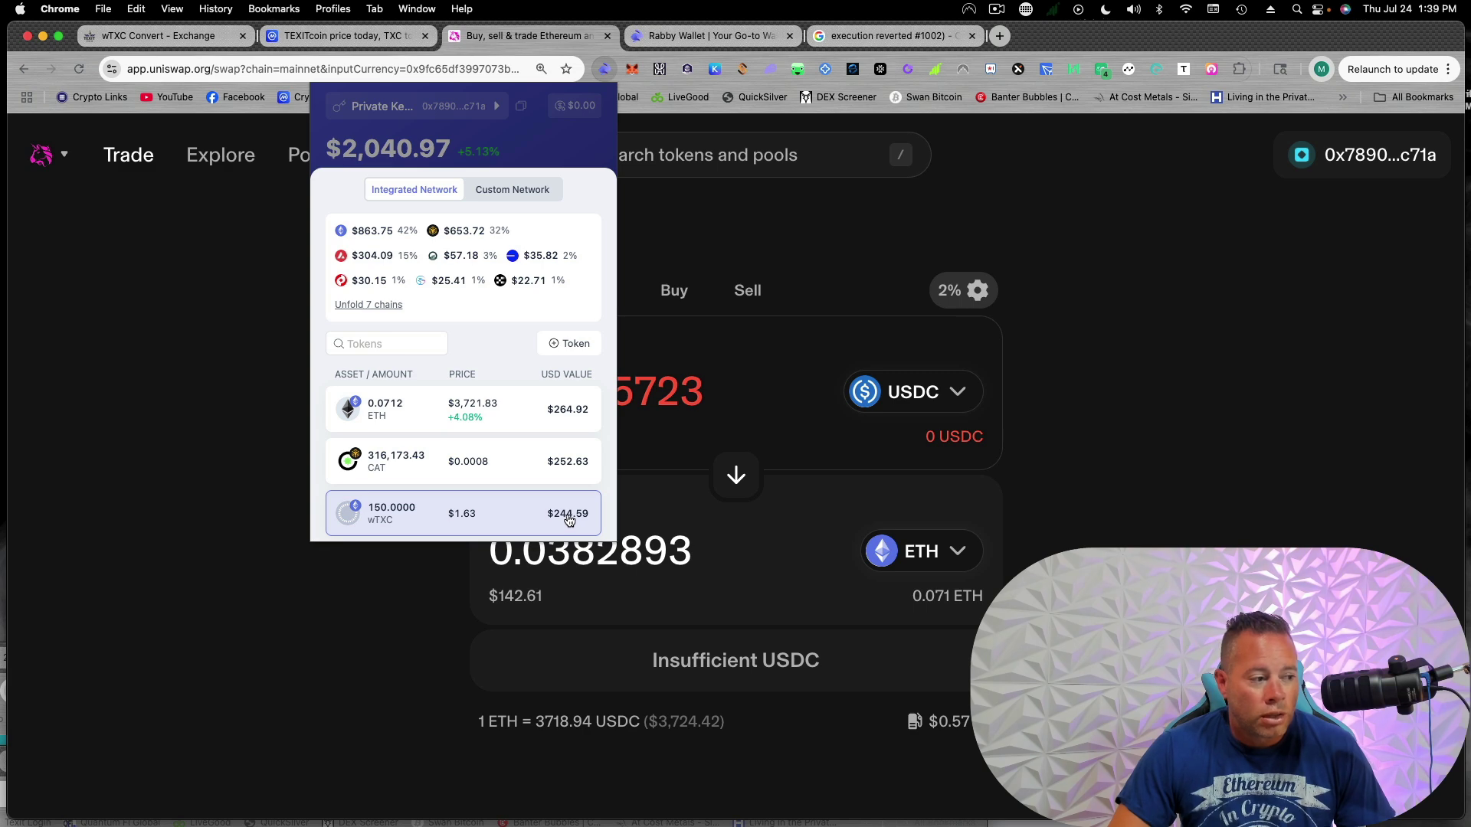
# Copy the WrappedTXC contract address from the token picker, select wTXC, then return to Pool.
pyautogui.click(1085, 418)
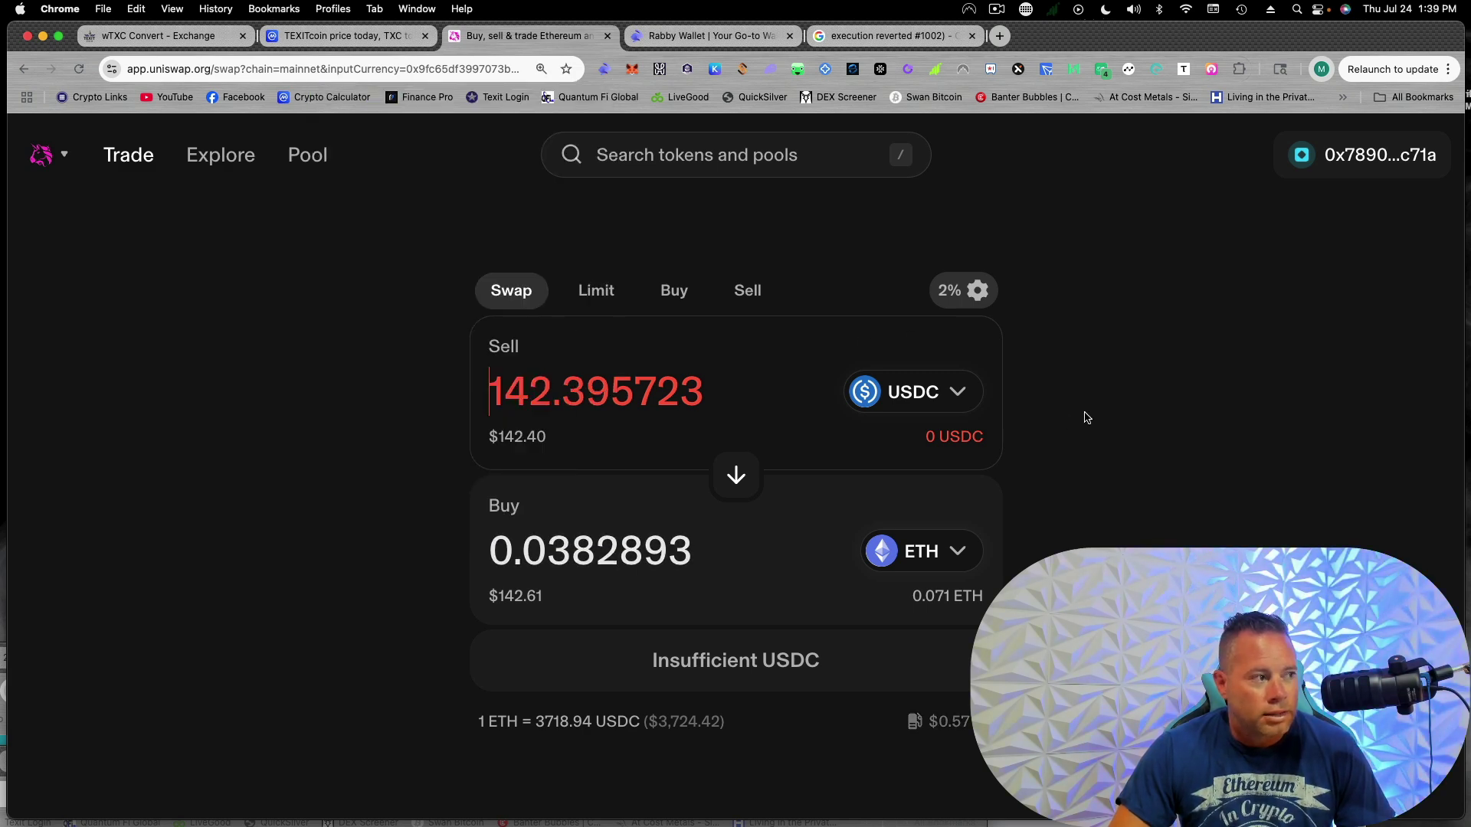
pyautogui.moveTo(319, 165)
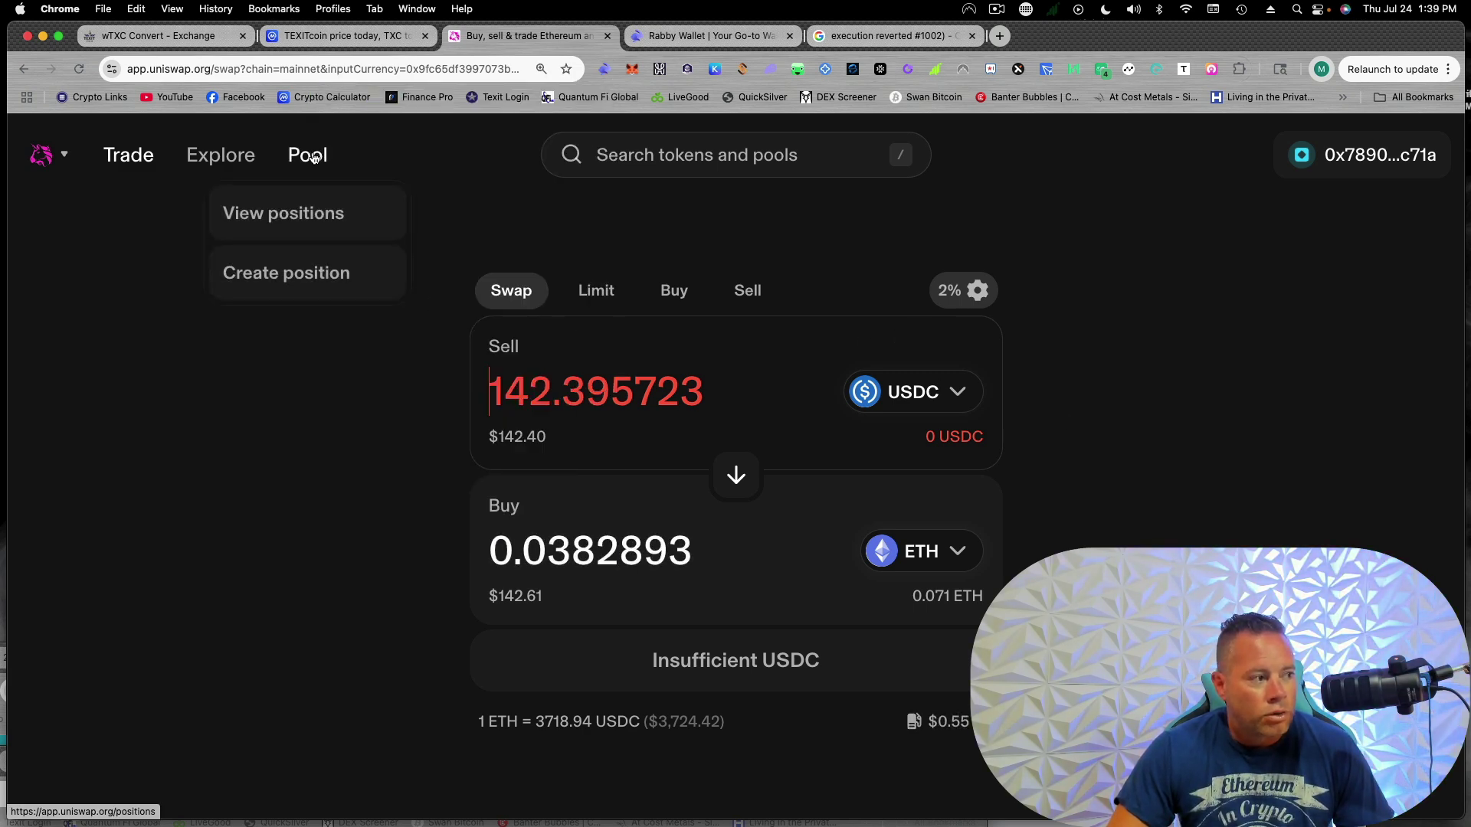
pyautogui.click(307, 276)
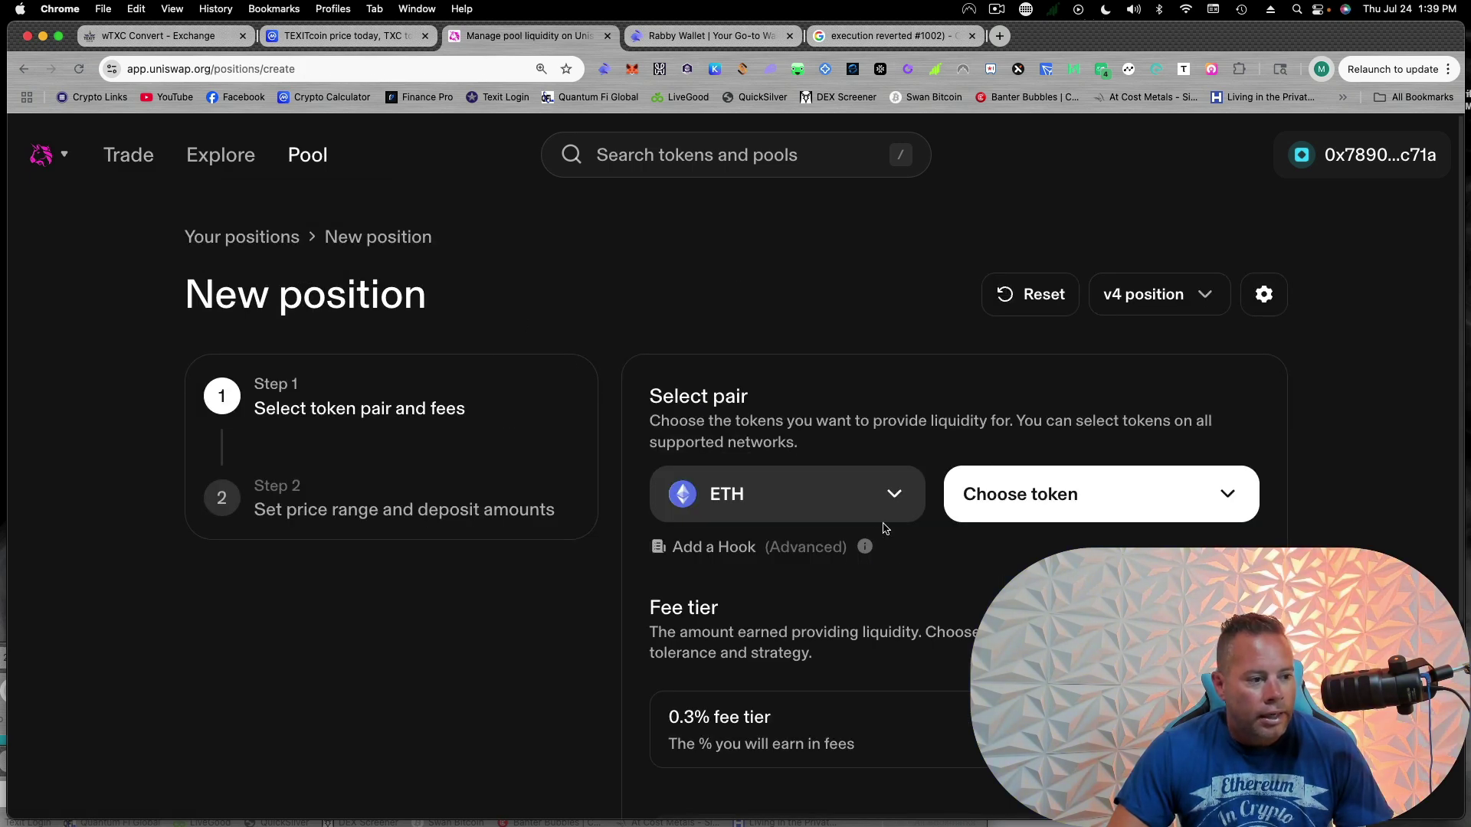
pyautogui.click(1220, 503)
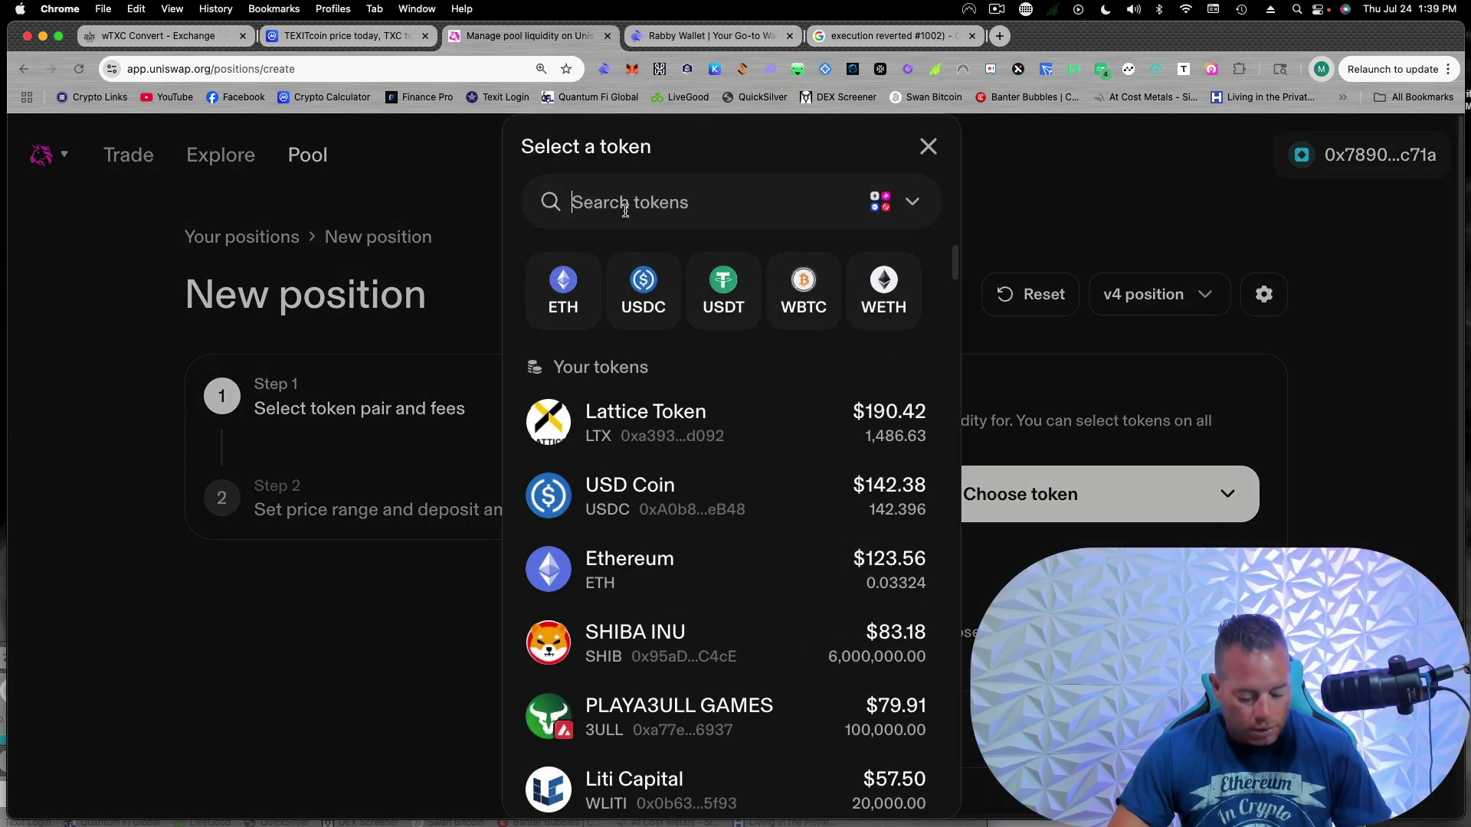
pyautogui.press('super+v')
pyautogui.press('super+a')
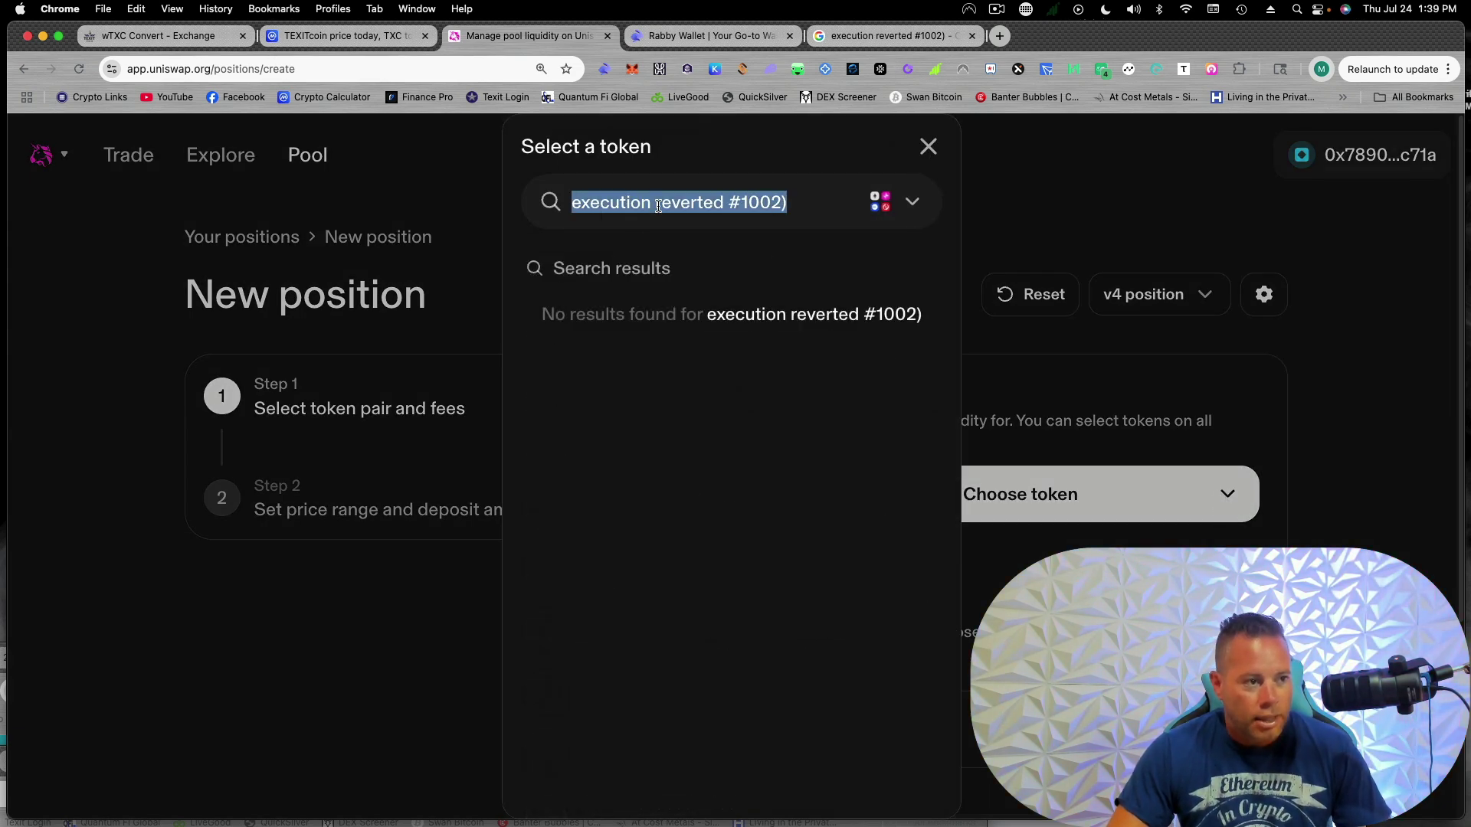
pyautogui.press('BackSpace')
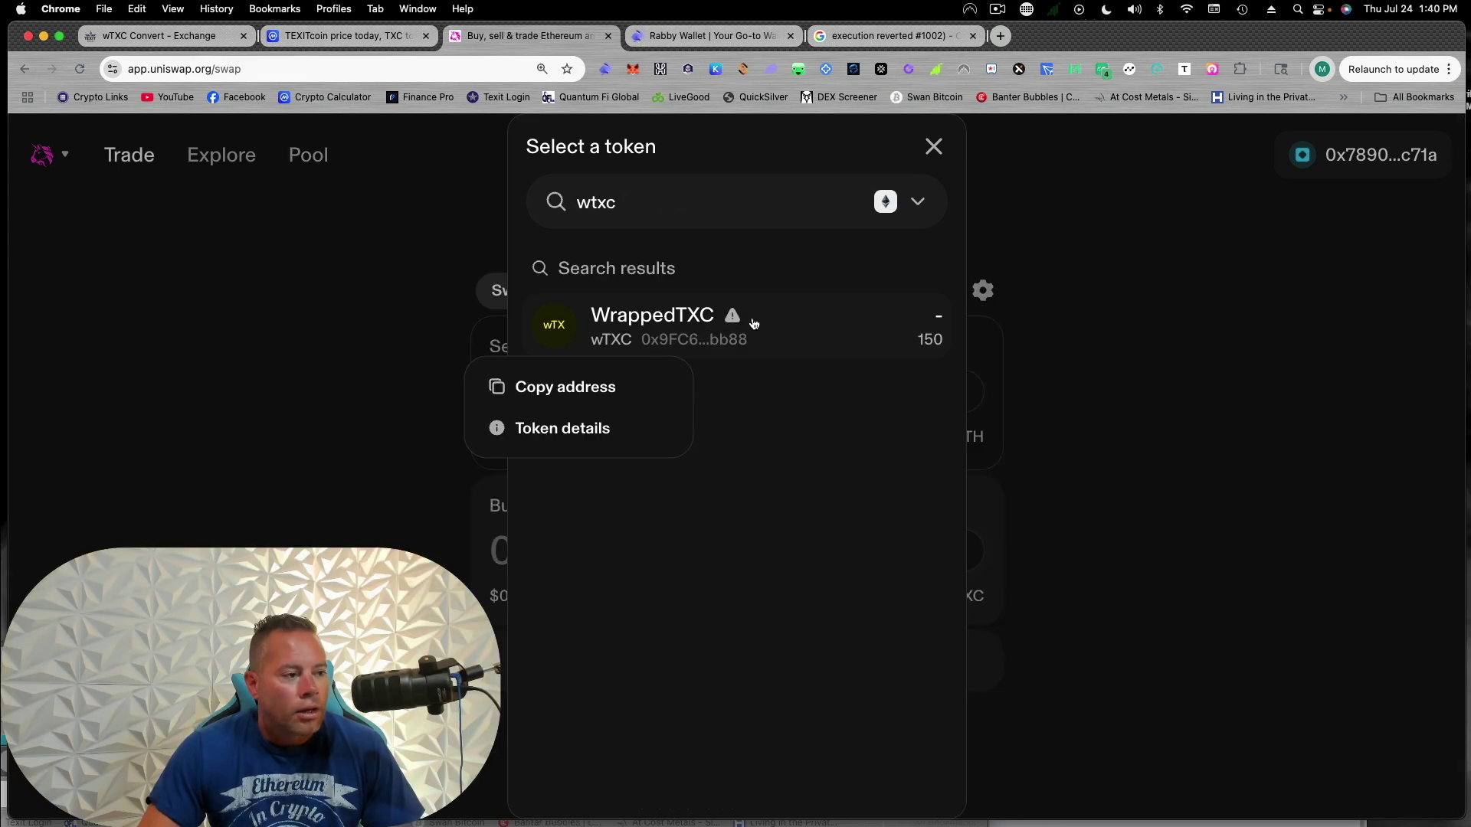
pyautogui.click(583, 385)
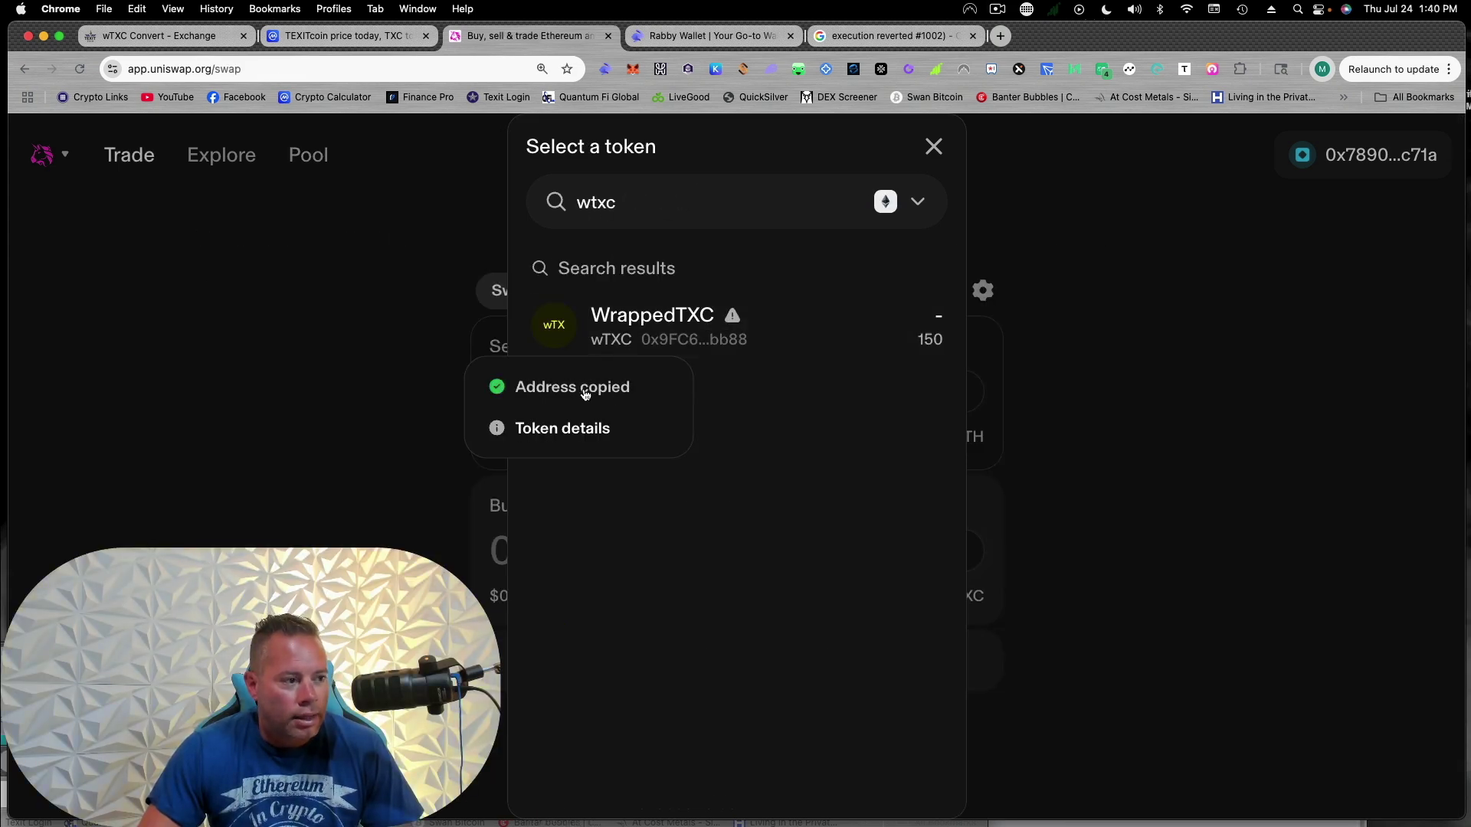
pyautogui.click(537, 314)
pyautogui.click(305, 155)
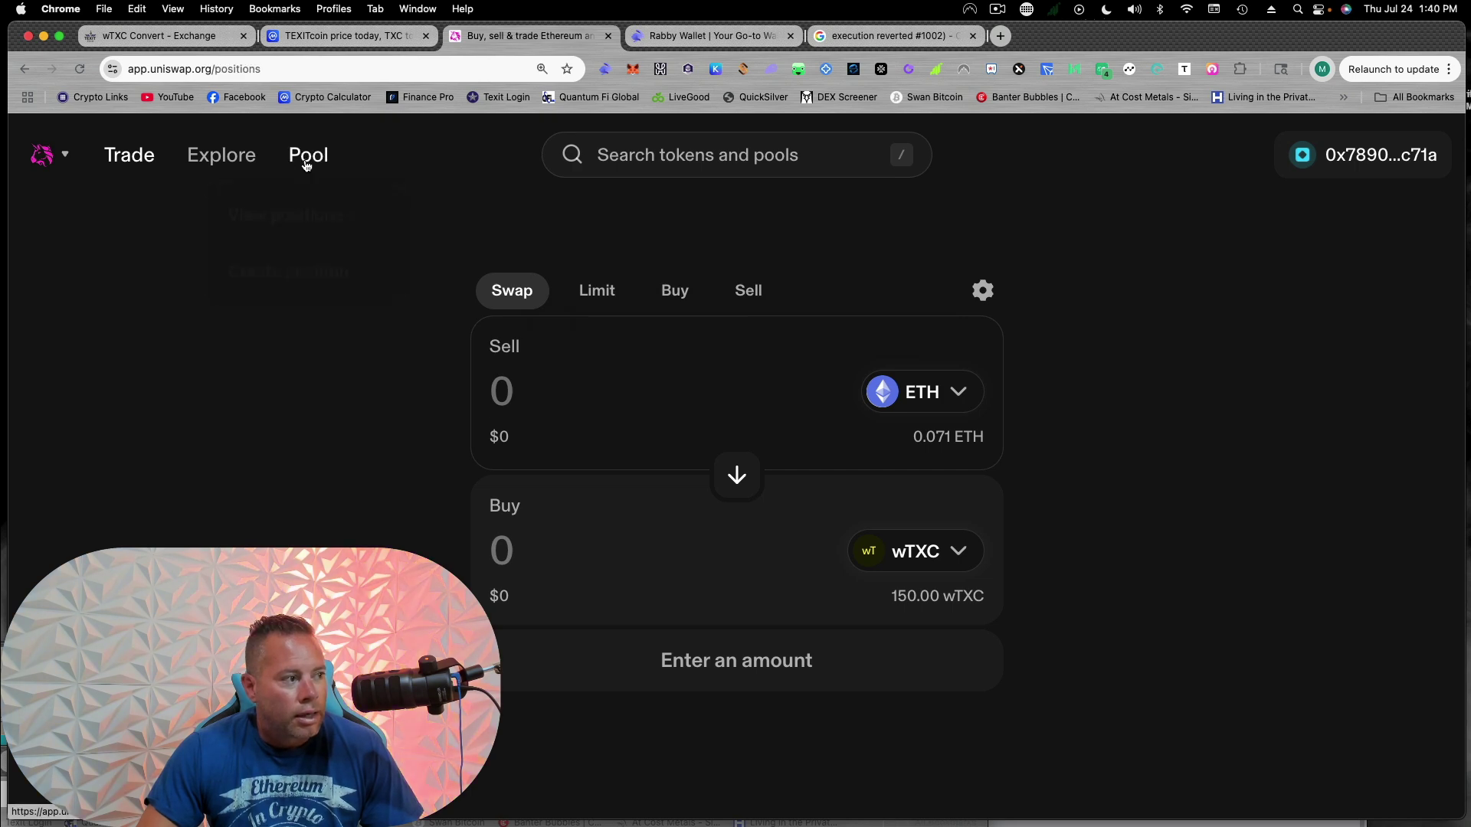
# Pair ETH with wTXC via its pasted contract address, accept the warning, and use the 0.3% fee tier.
pyautogui.click(309, 290)
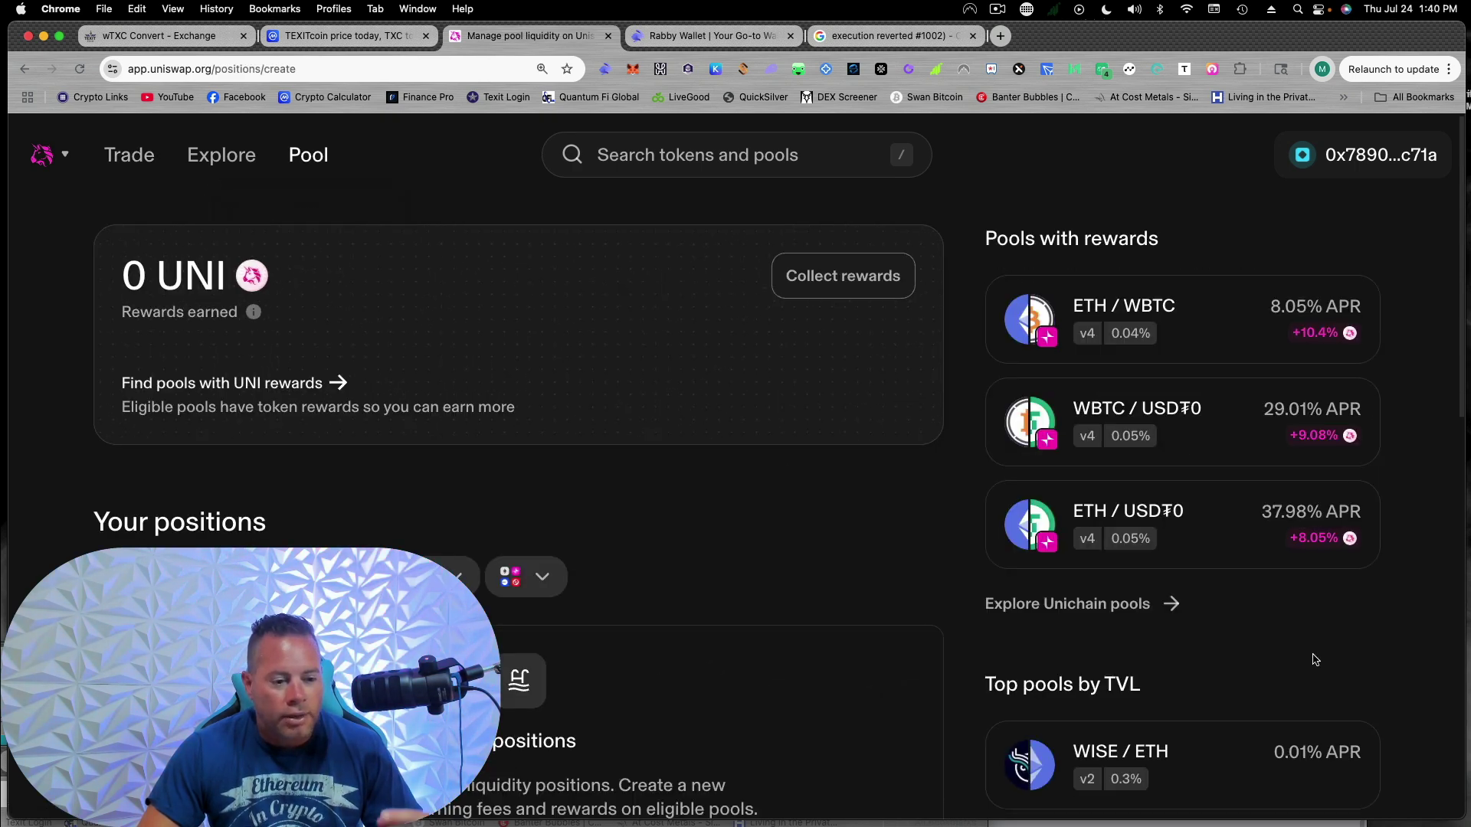
pyautogui.click(1221, 496)
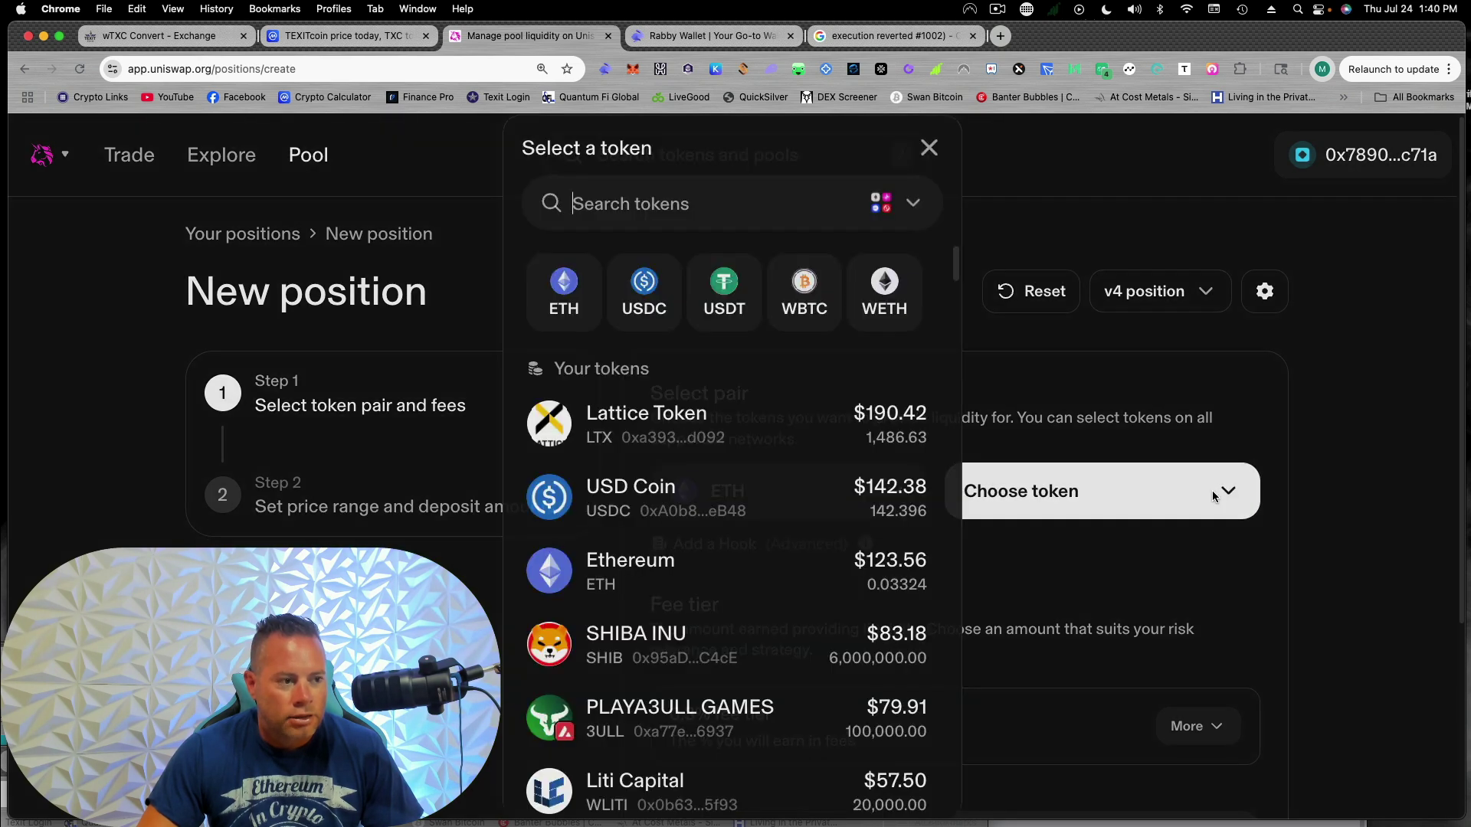
pyautogui.rightClick(645, 204)
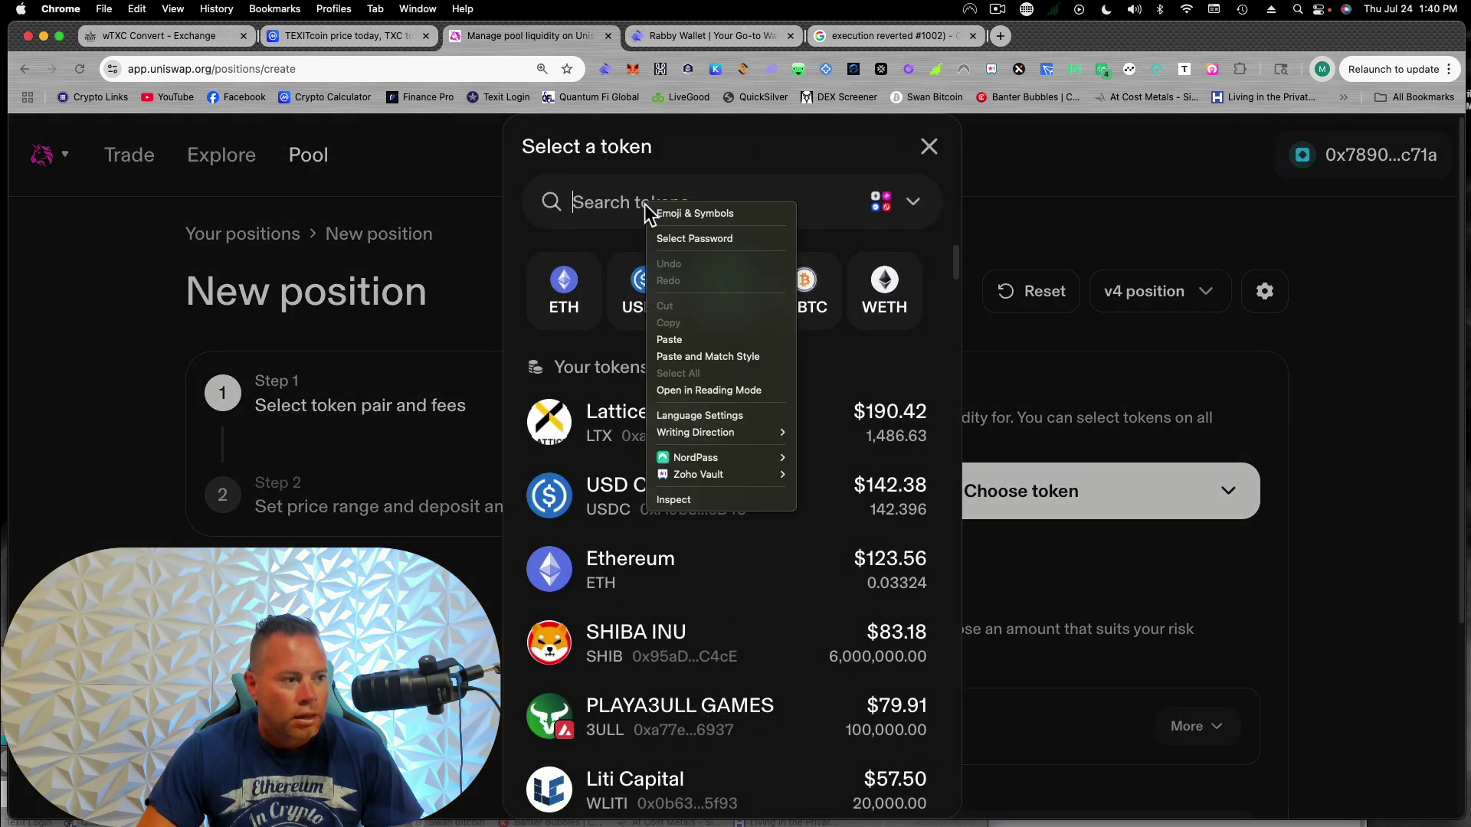
pyautogui.click(693, 340)
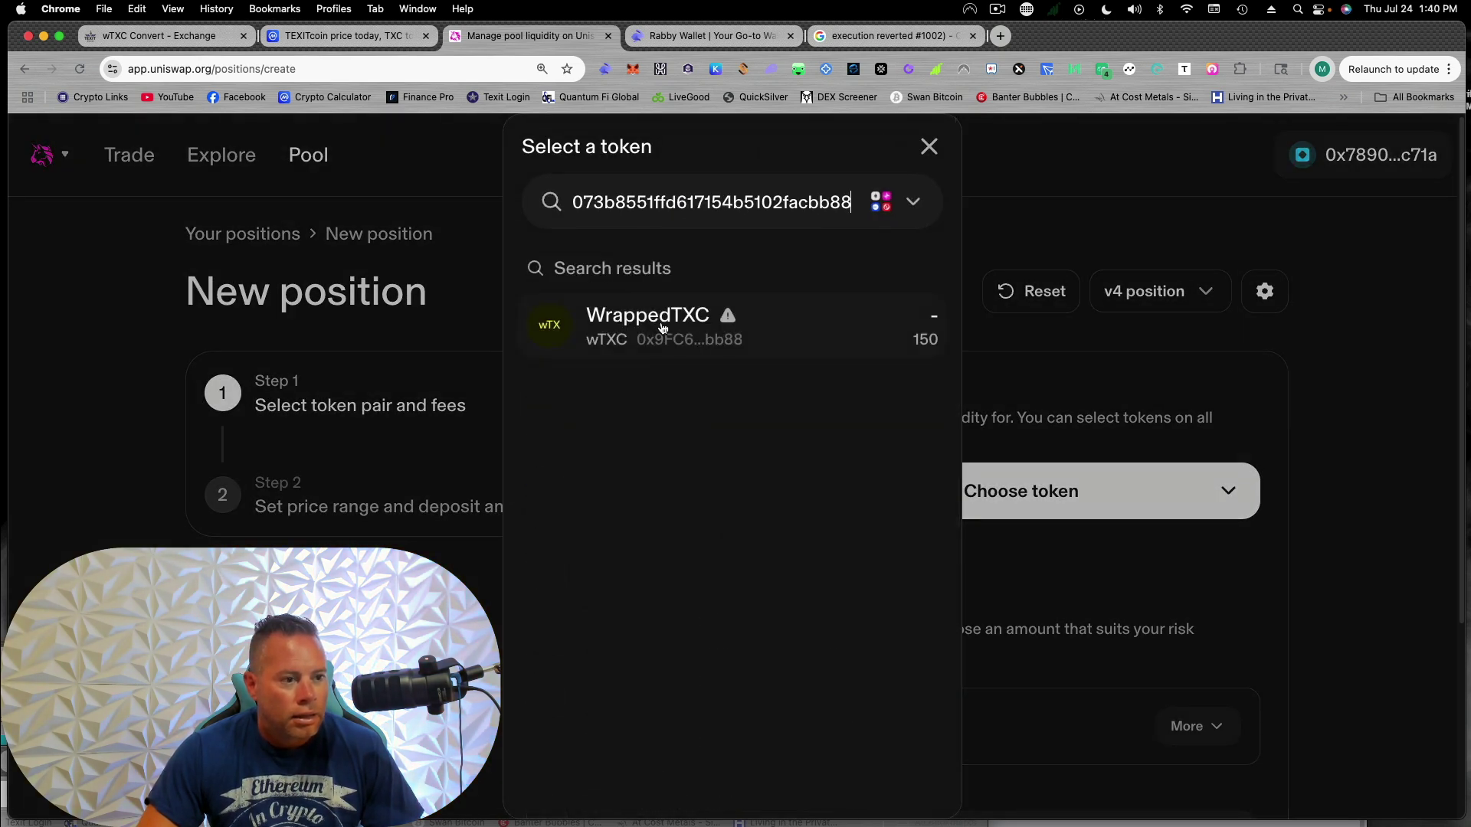
pyautogui.click(663, 328)
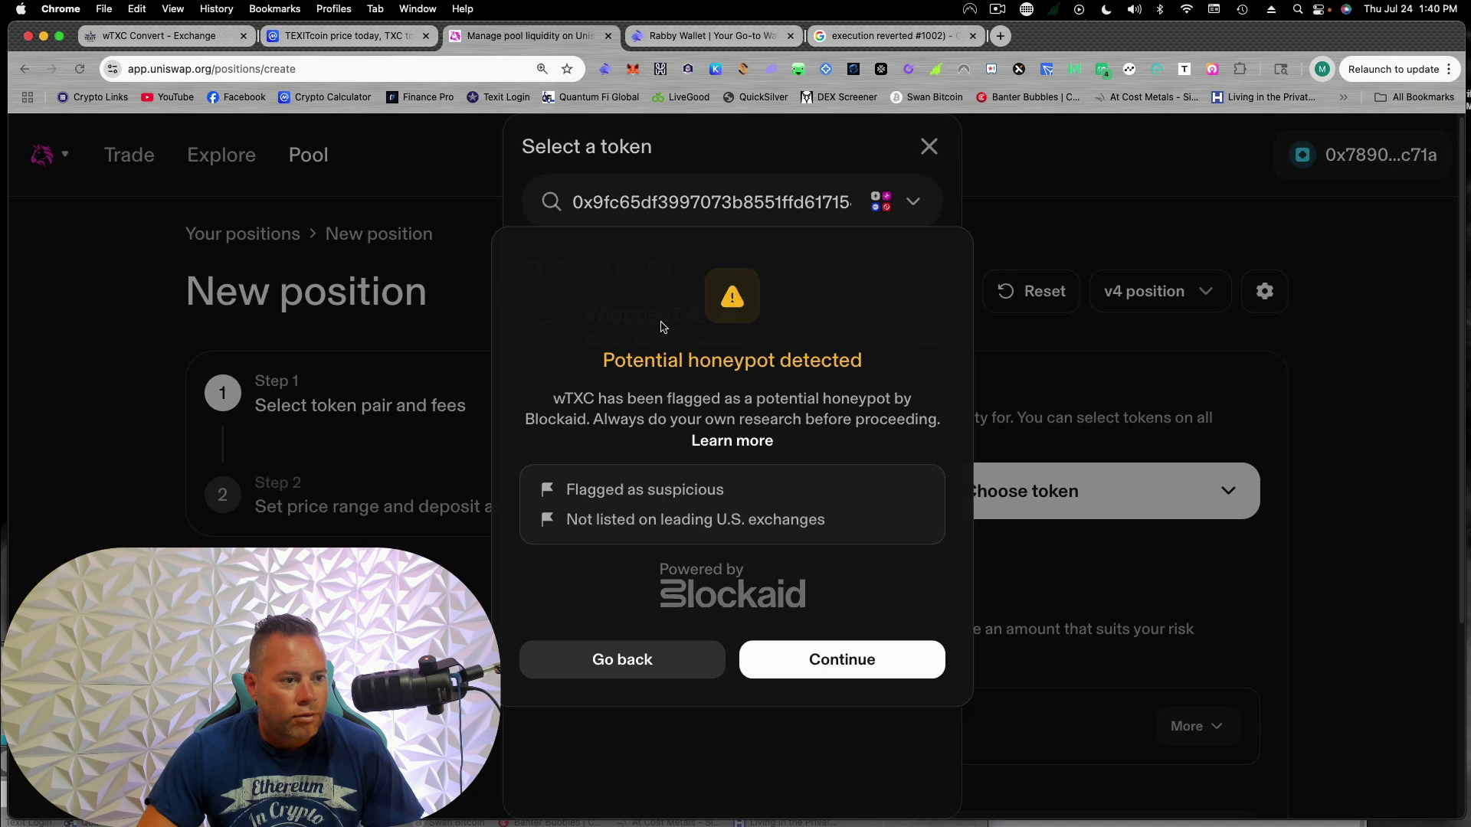
pyautogui.click(816, 659)
pyautogui.scroll(-3, 1031, 605)
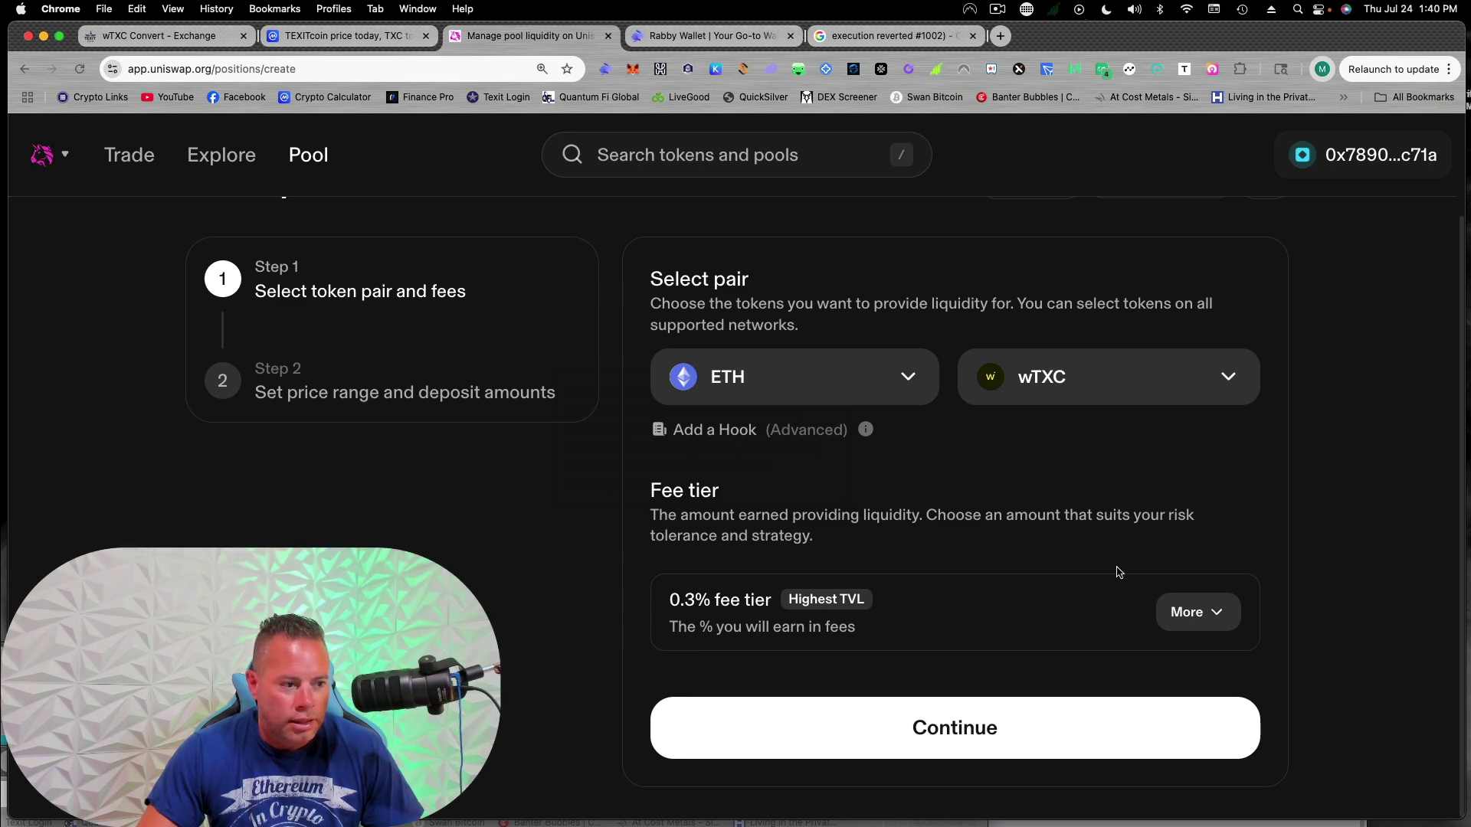
pyautogui.click(1223, 619)
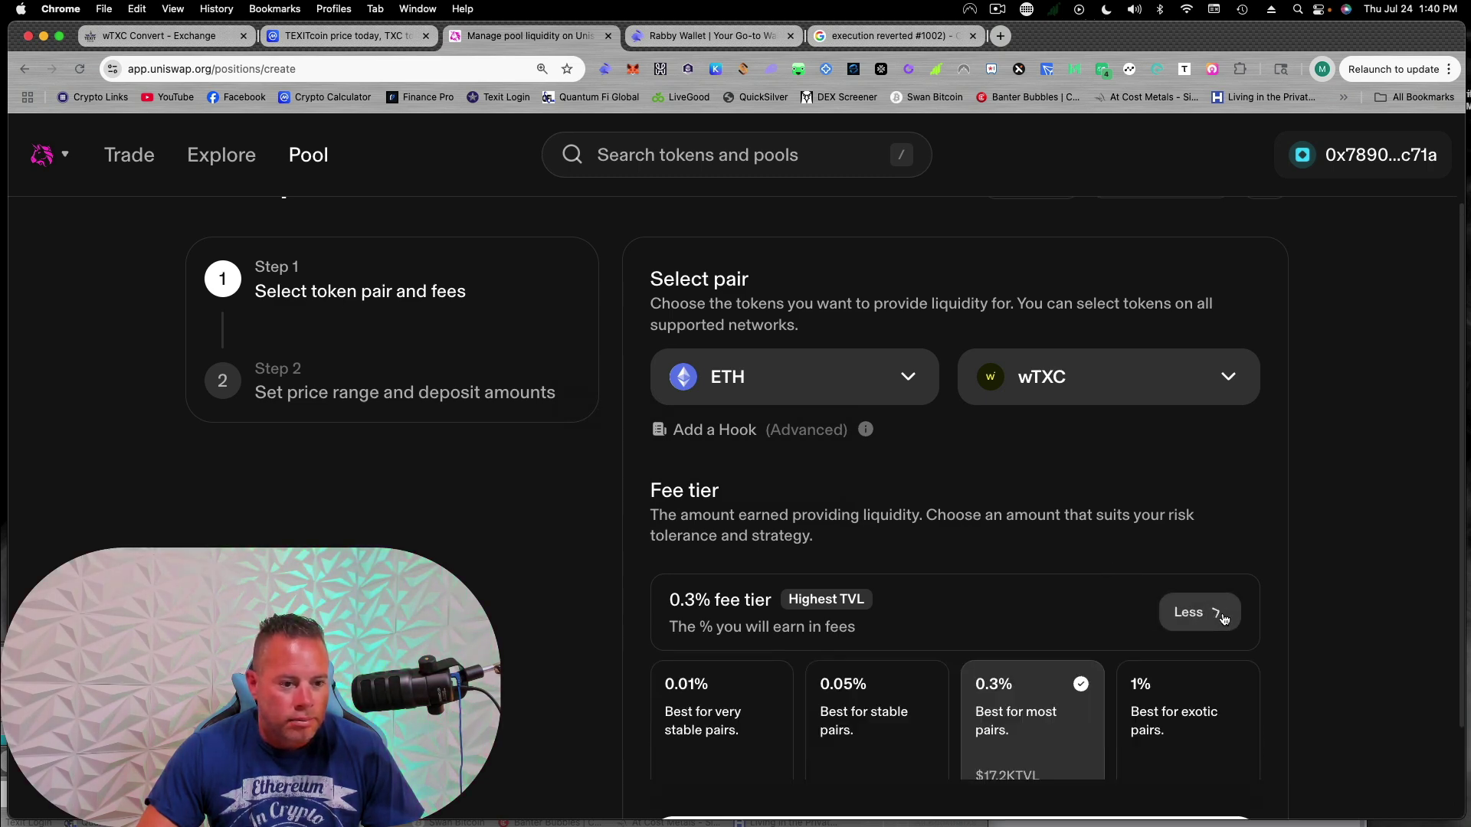
pyautogui.scroll(-3, 1226, 636)
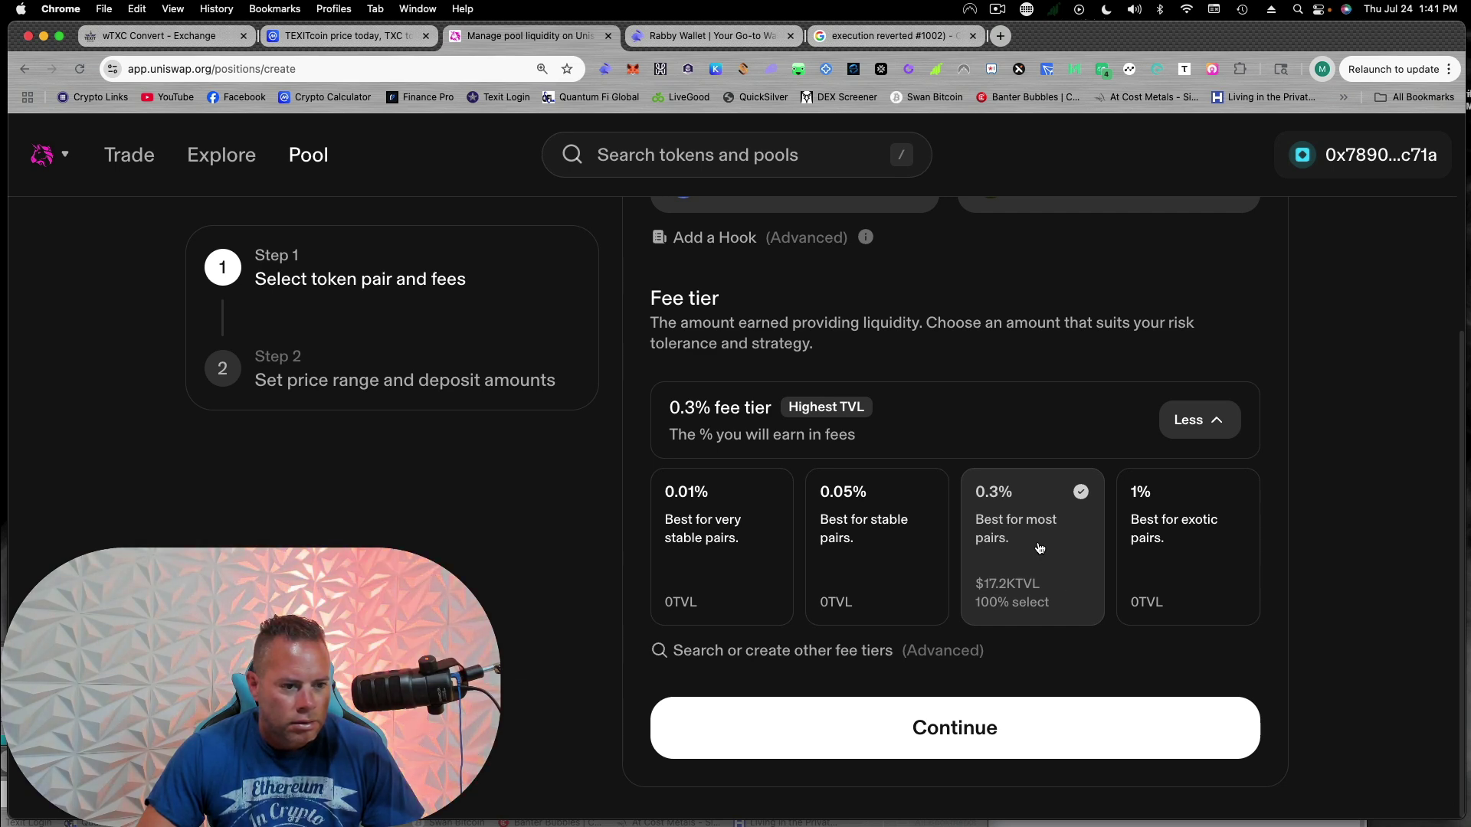
# Keep Full range and deposit 100 wTXC, matched by 0.043814415585927246 ETH.
pyautogui.click(1000, 731)
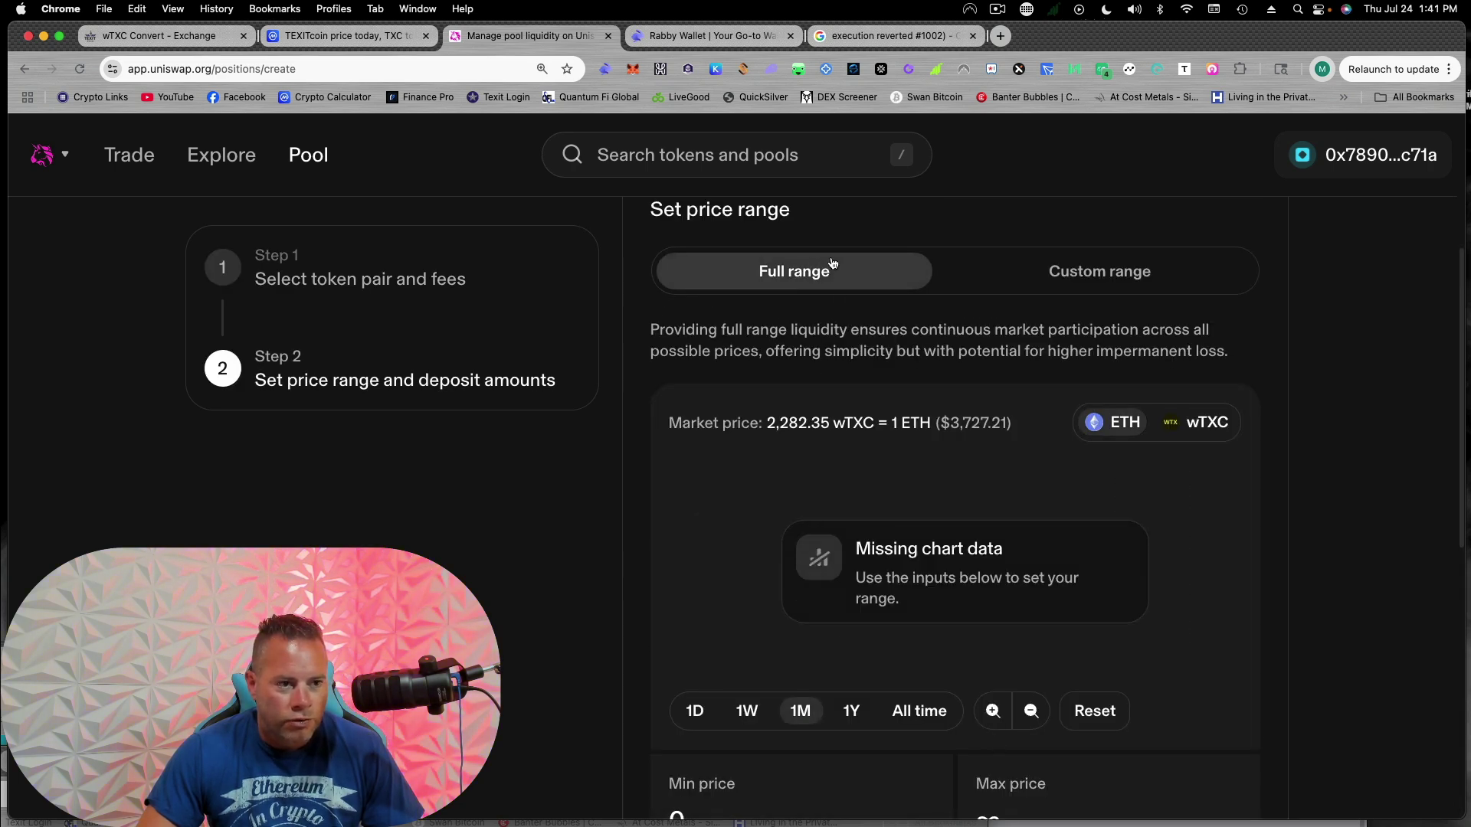
pyautogui.scroll(-5, 639, 585)
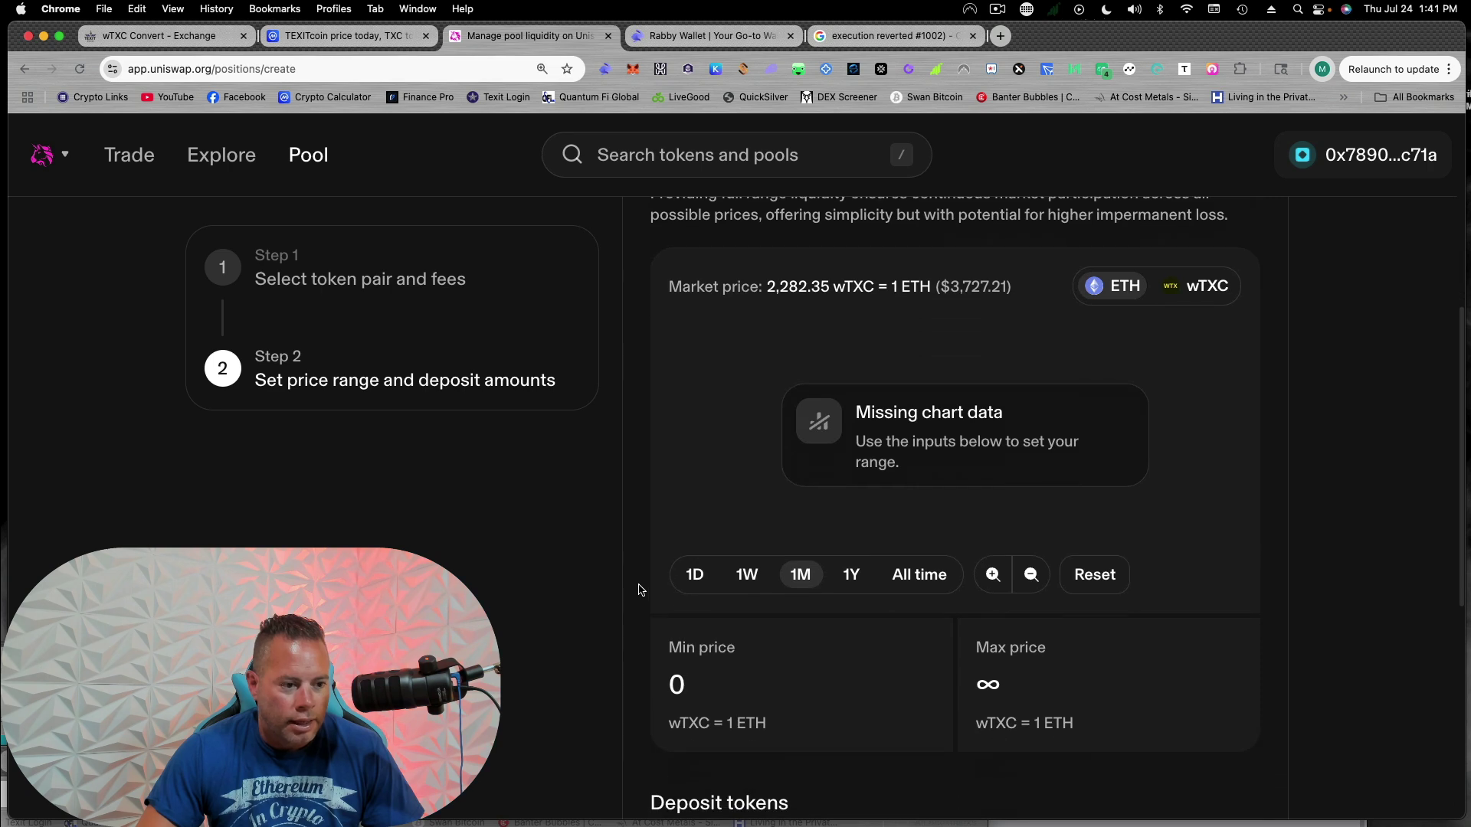
pyautogui.scroll(-4, 635, 587)
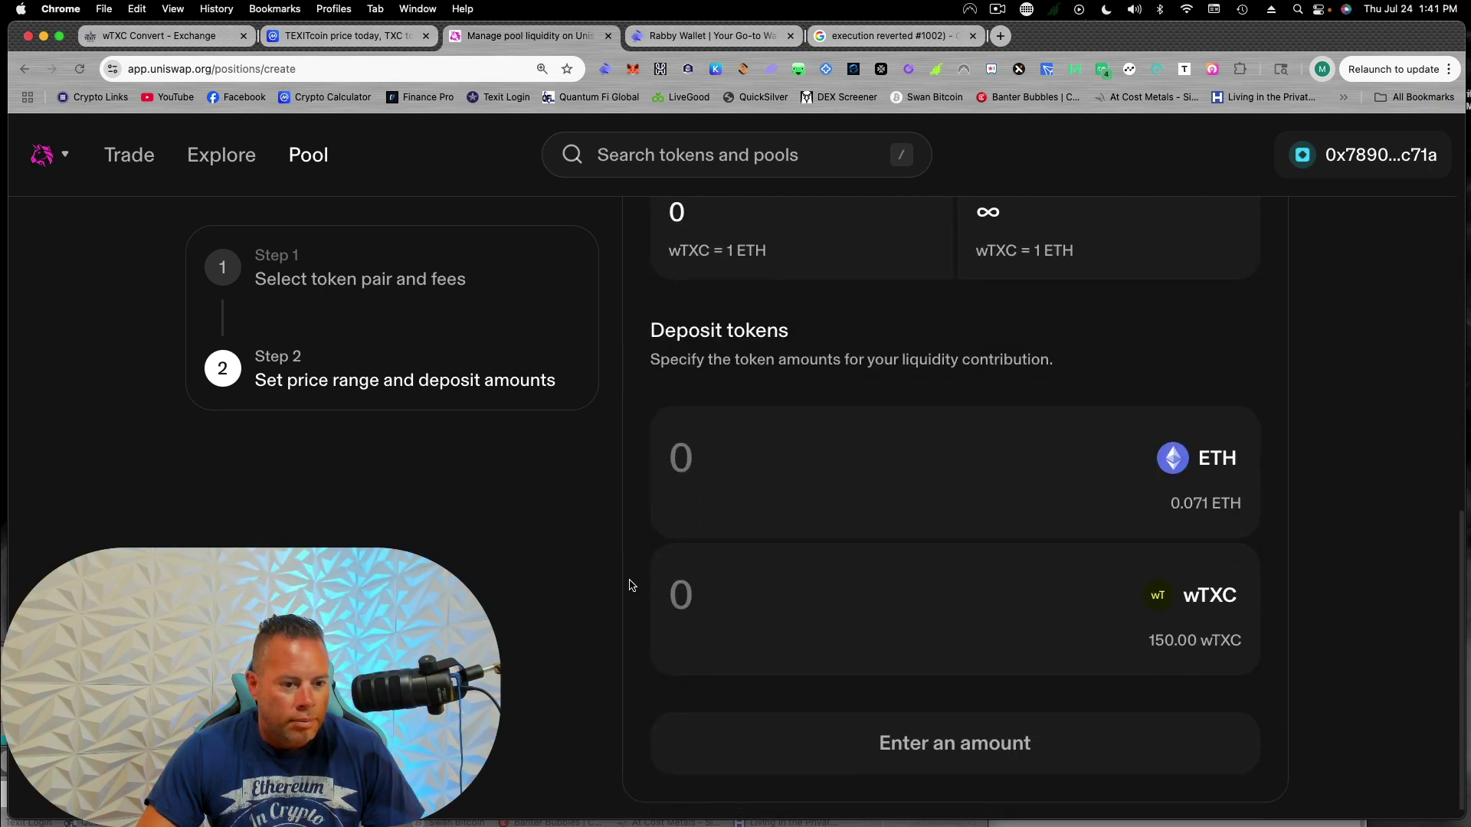
pyautogui.click(689, 593)
pyautogui.write('140')
pyautogui.doubleClick(702, 583)
pyautogui.click(721, 583)
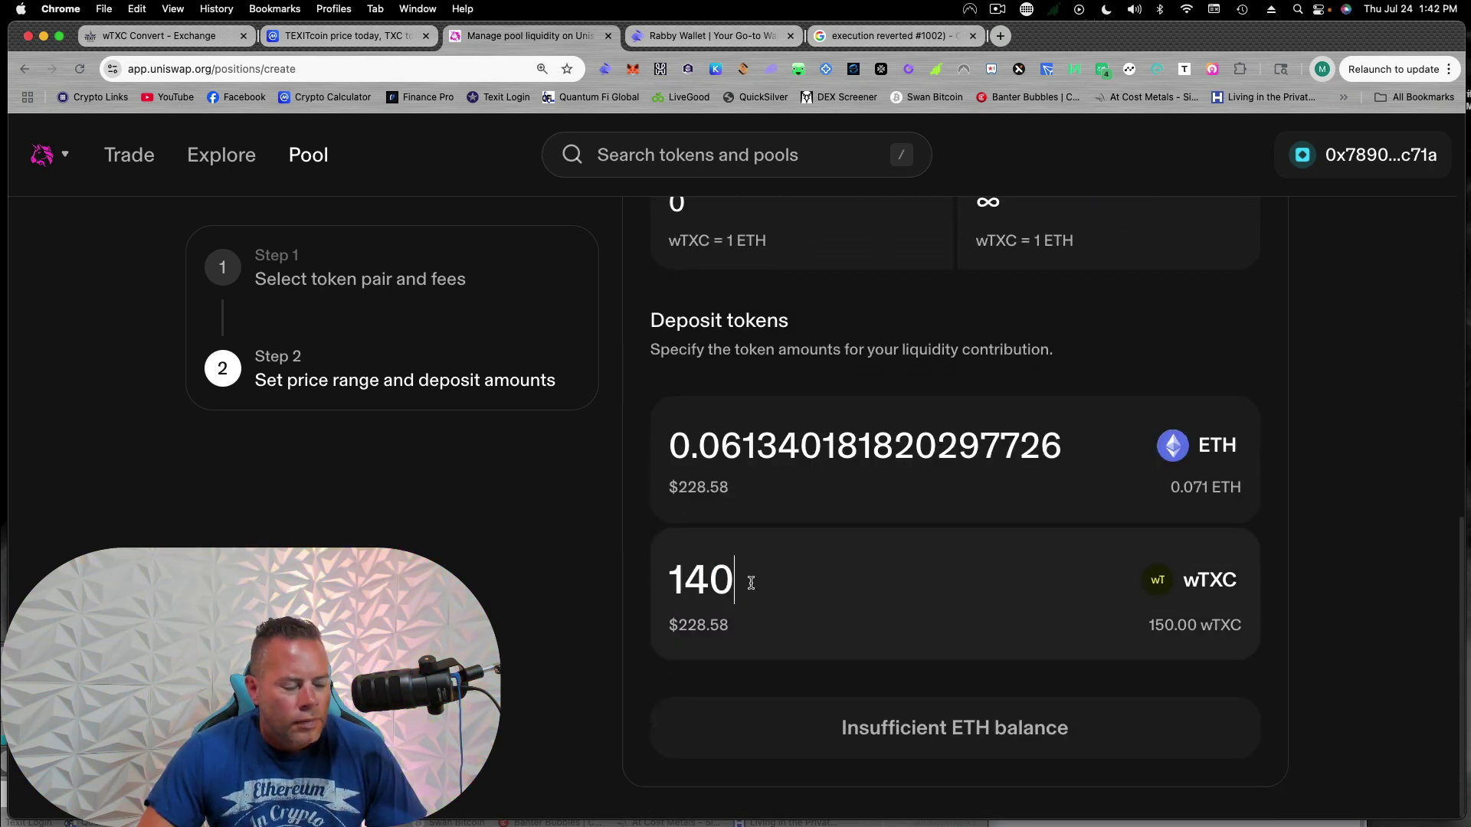
pyautogui.moveTo(734, 580); pyautogui.dragTo(671, 580)
pyautogui.write('1')
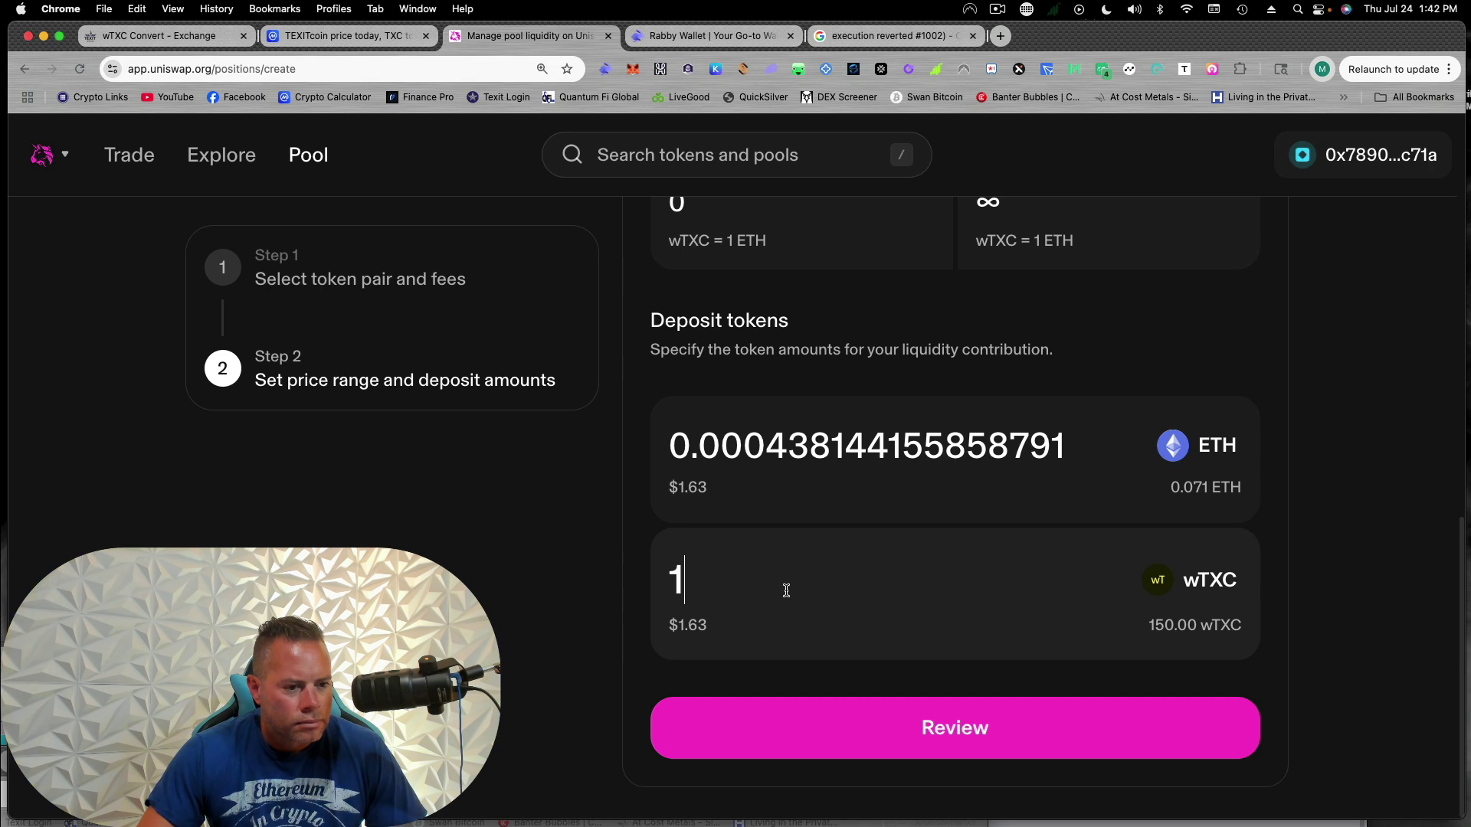
pyautogui.write('00')
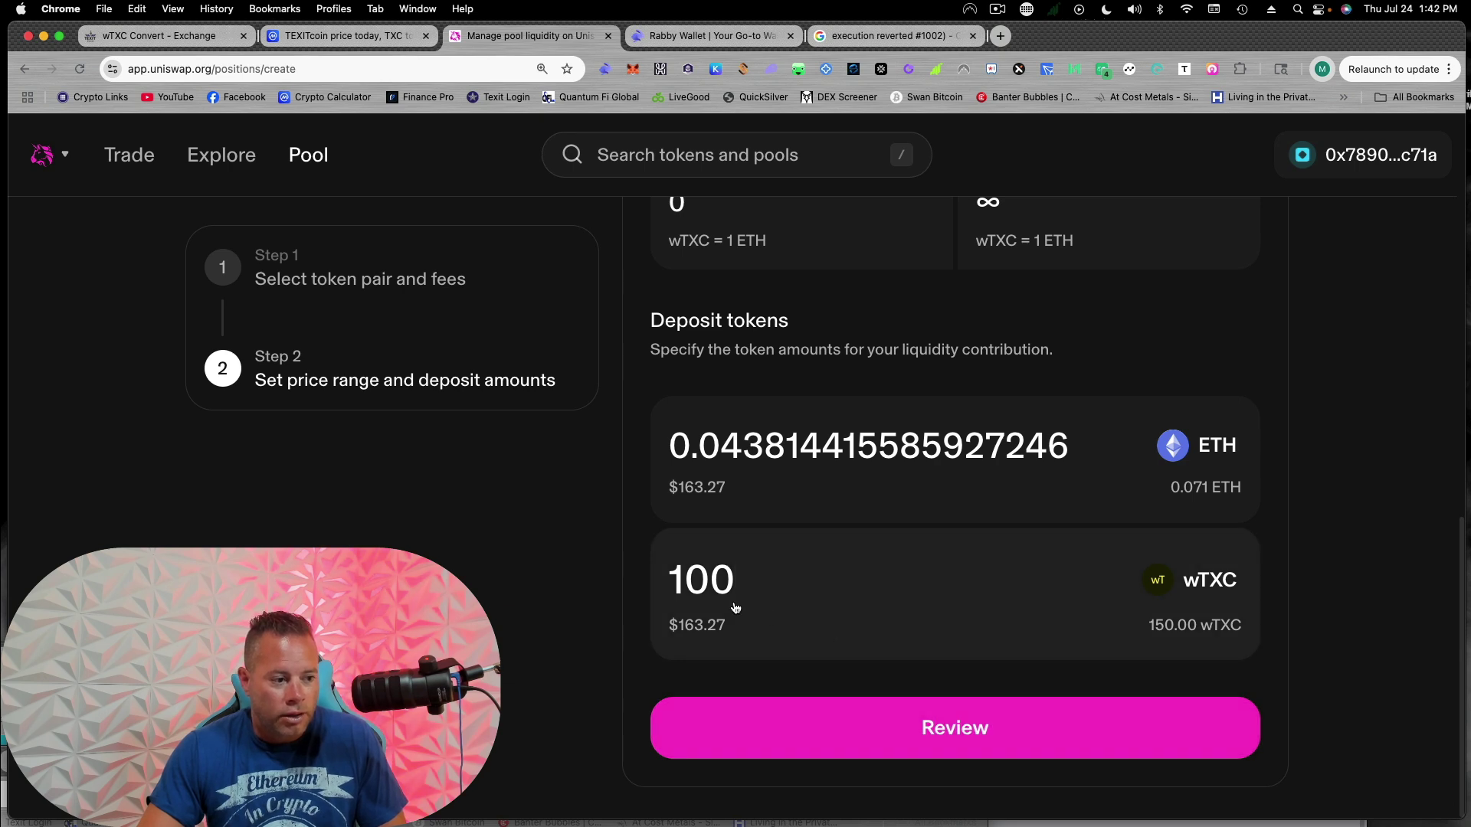
# Create the ETH/wTXC position with 0.044 ETH and 100 wTXC, signing the permit and transaction in Rabby.
pyautogui.click(935, 729)
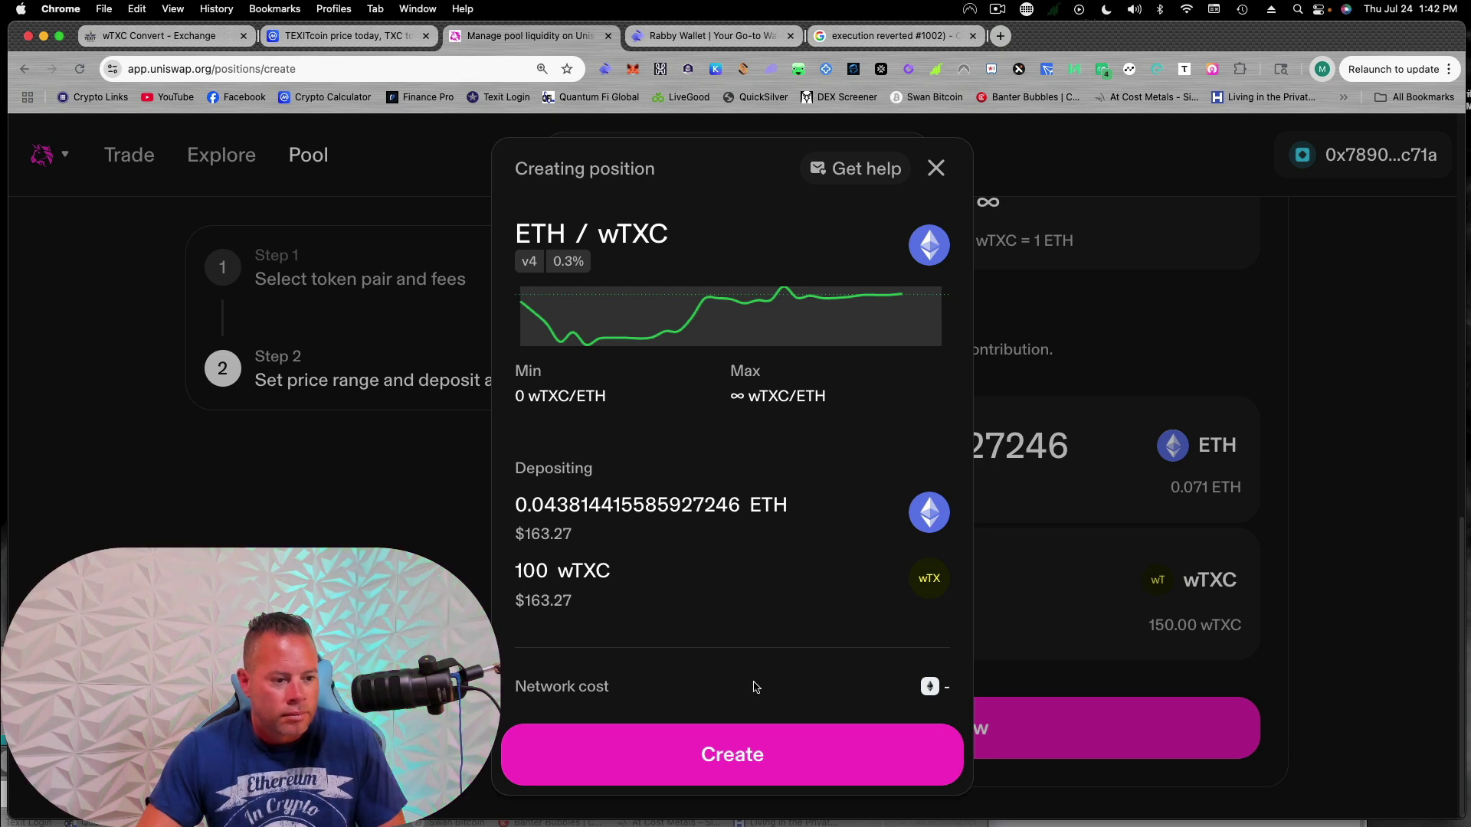
pyautogui.click(753, 749)
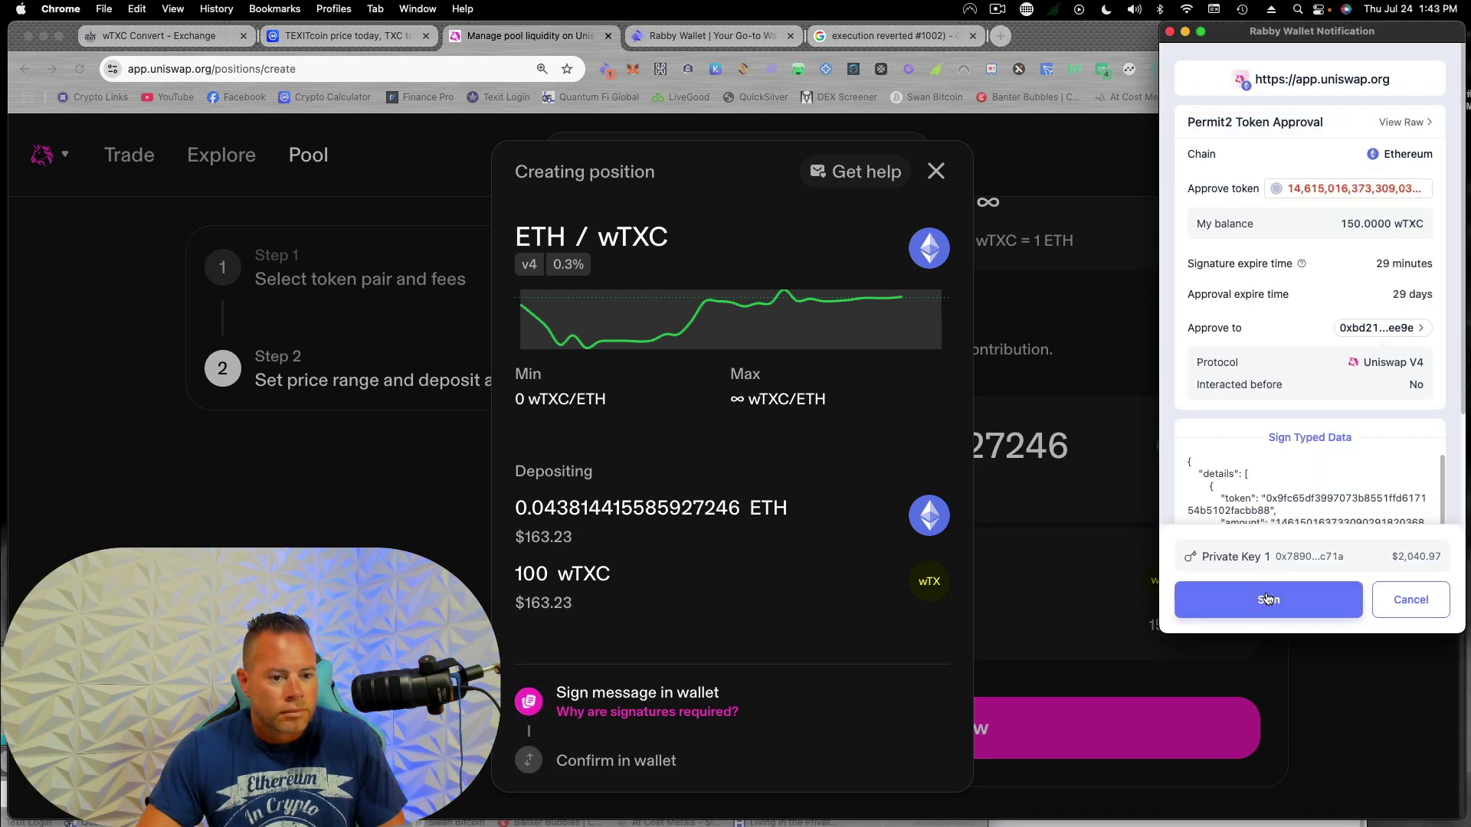
pyautogui.click(1268, 589)
pyautogui.click(1258, 605)
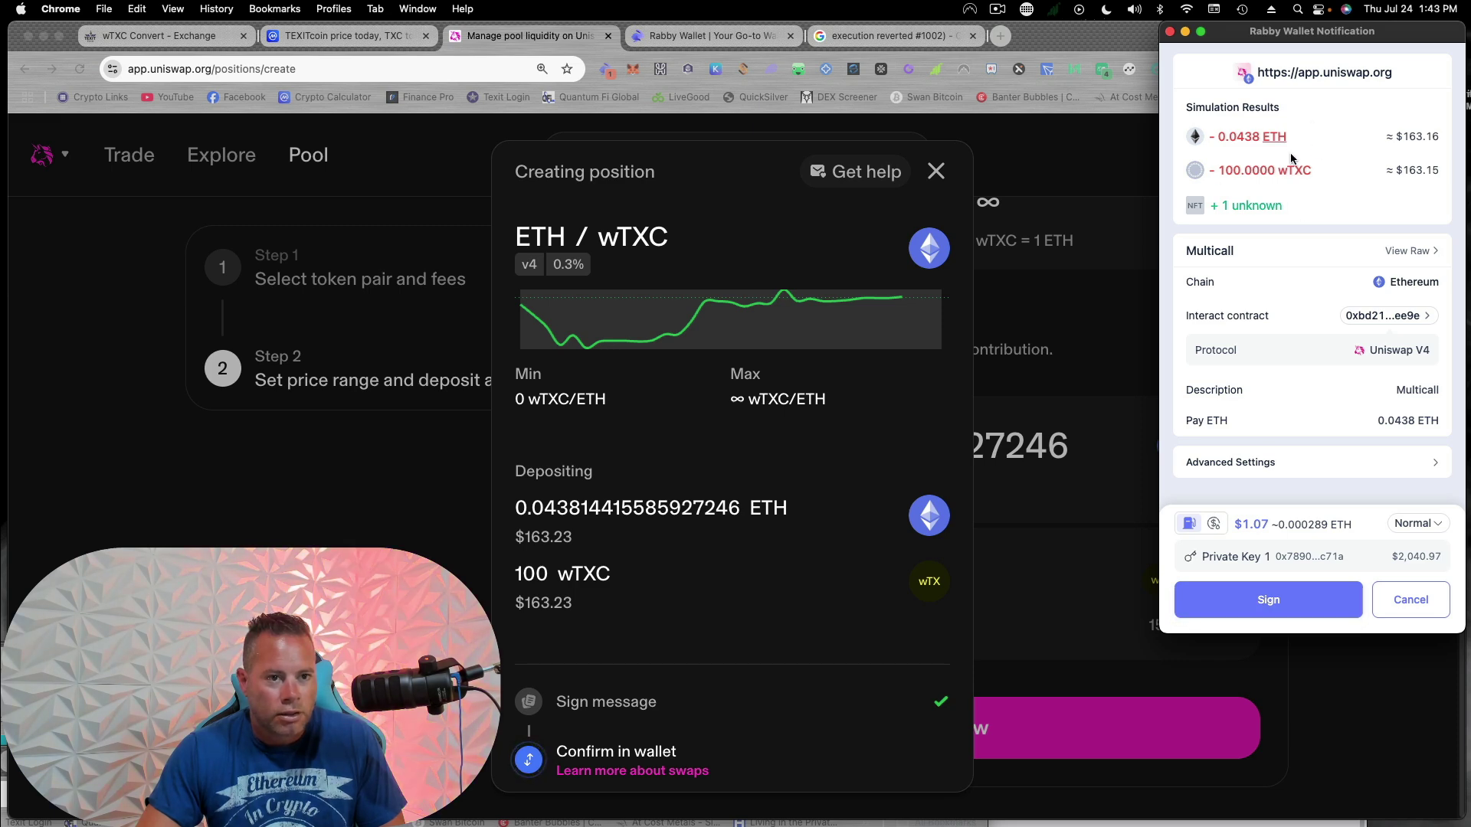
pyautogui.click(1268, 600)
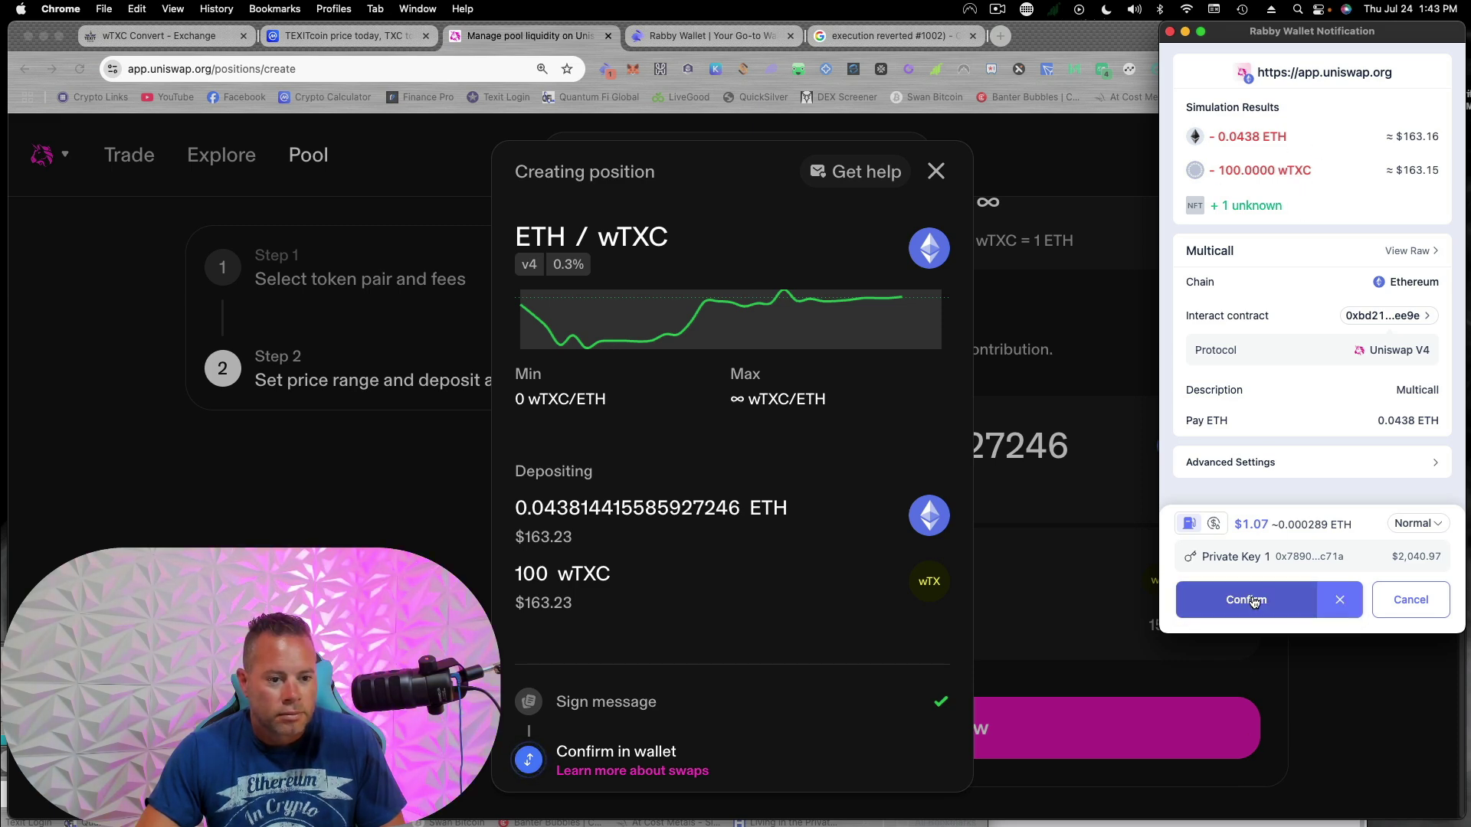
pyautogui.click(1257, 600)
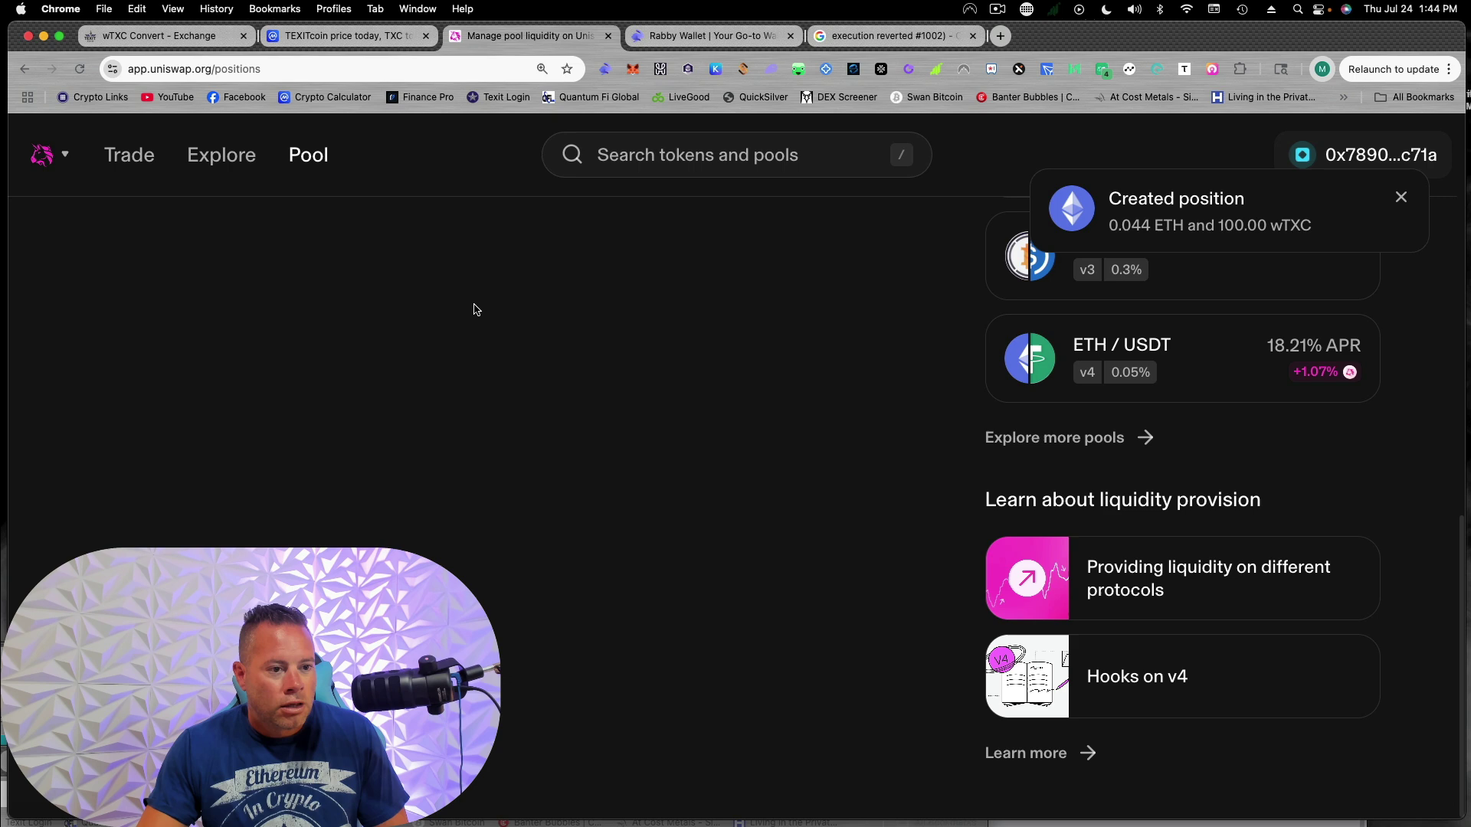
# Reload the positions page so the ETH/wTXC v4 0.3% full-range position shows under Your positions.
pyautogui.scroll(15, 914, 483)
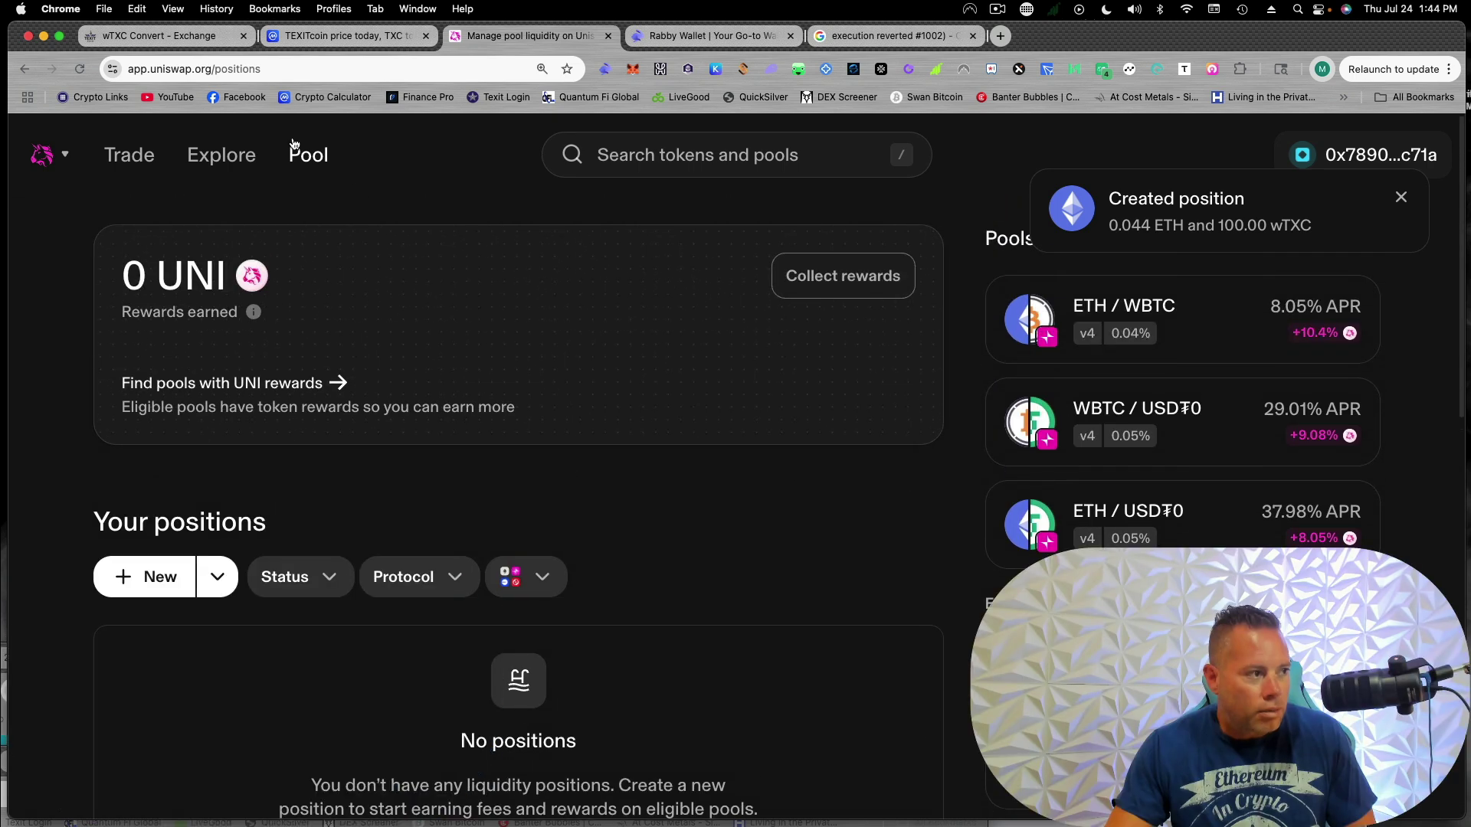
pyautogui.moveTo(308, 157)
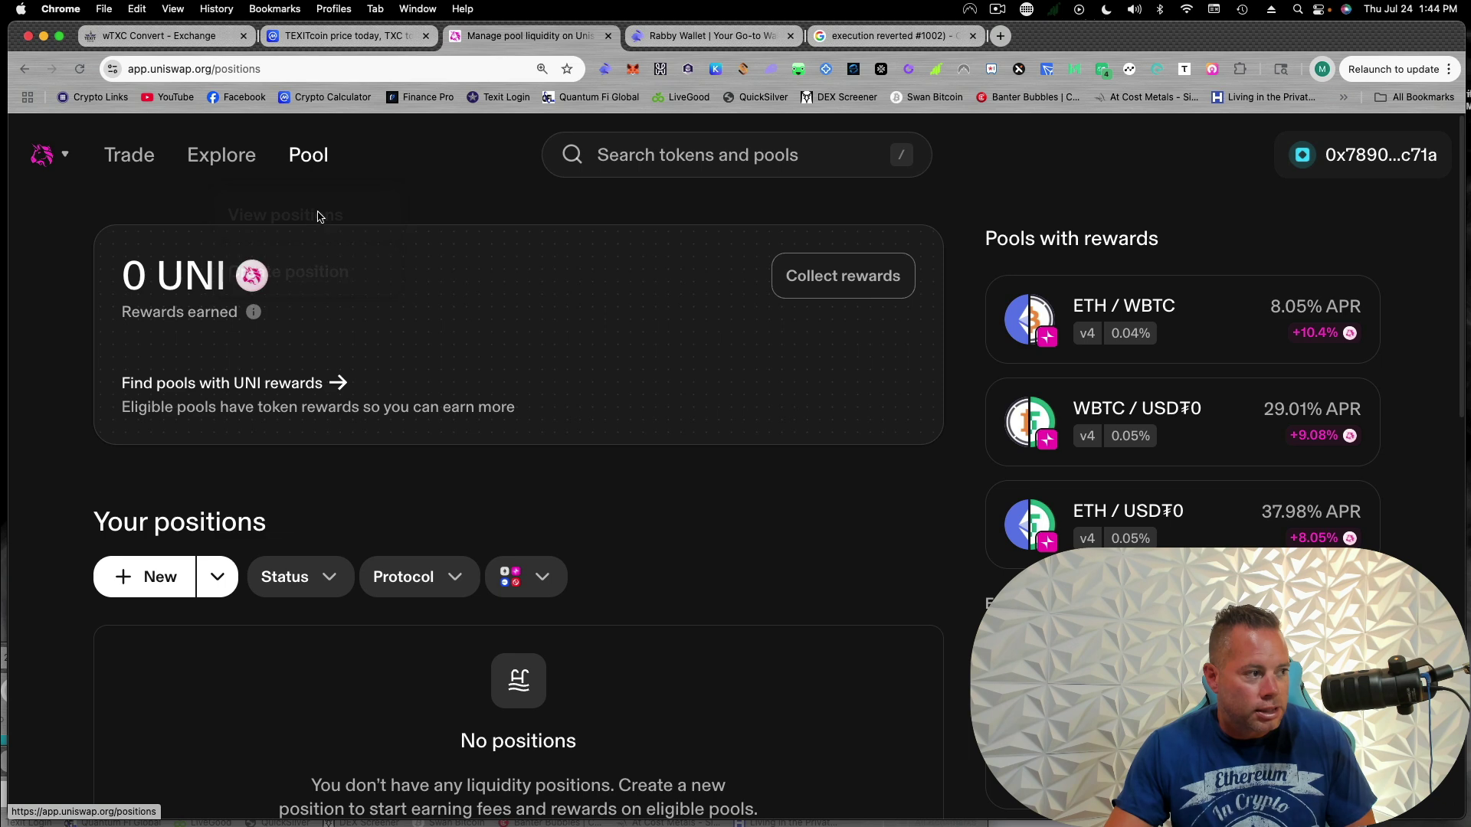
pyautogui.click(80, 69)
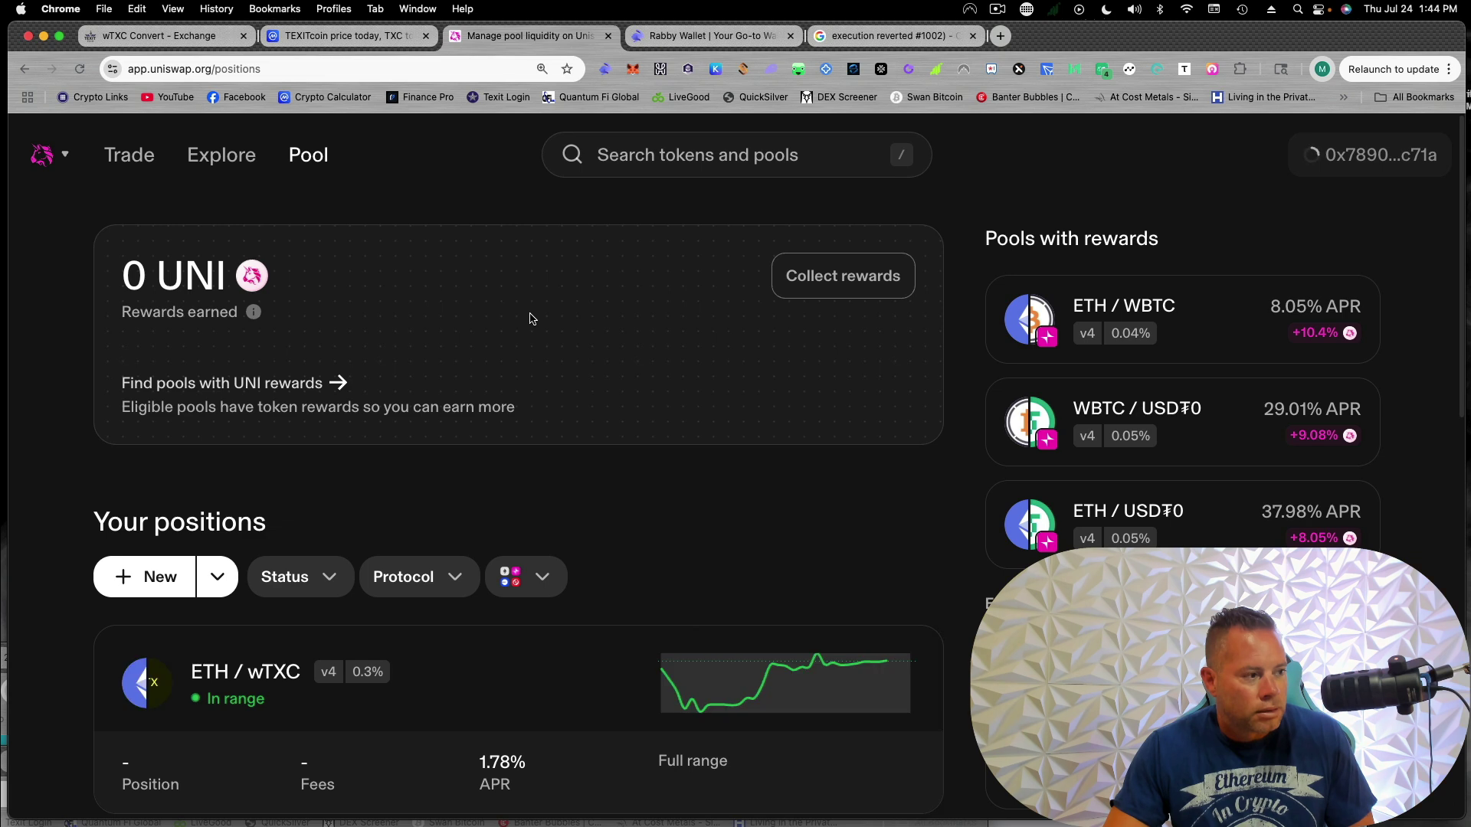
pyautogui.scroll(-3, 532, 319)
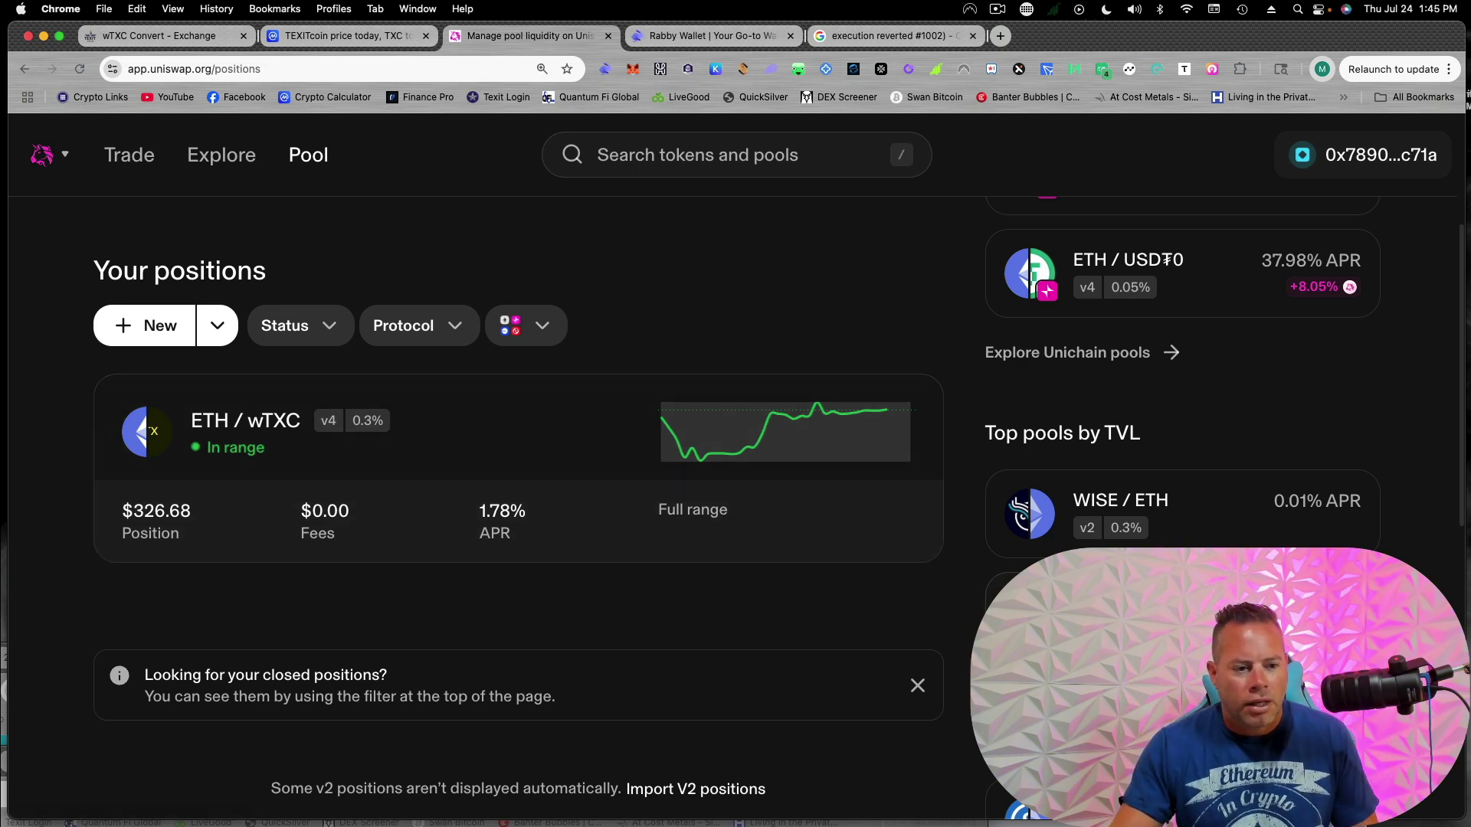
pyautogui.scroll(4, 736, 467)
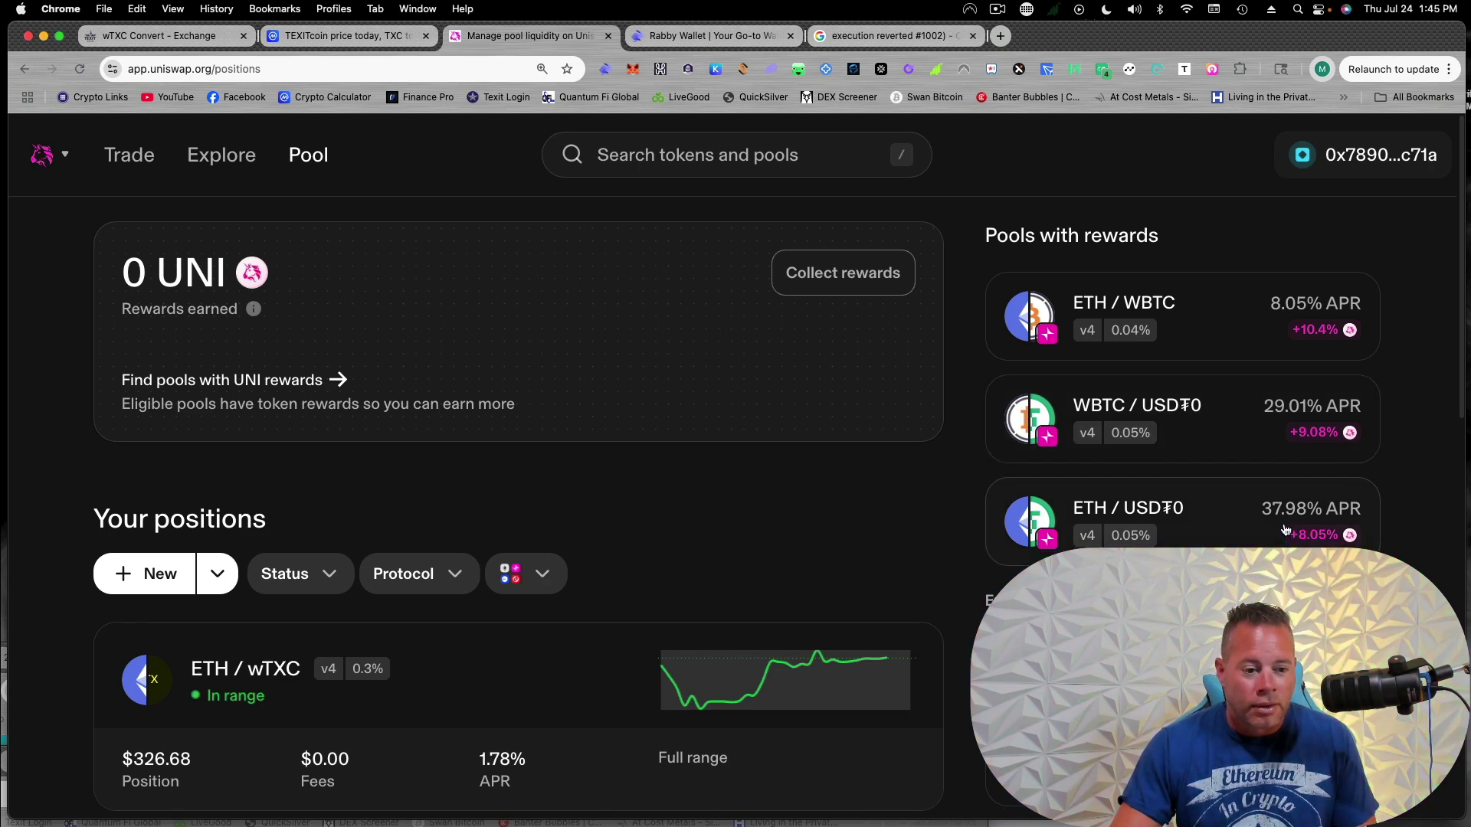
pyautogui.scroll(-5, 1301, 532)
pyautogui.scroll(-2, 1286, 530)
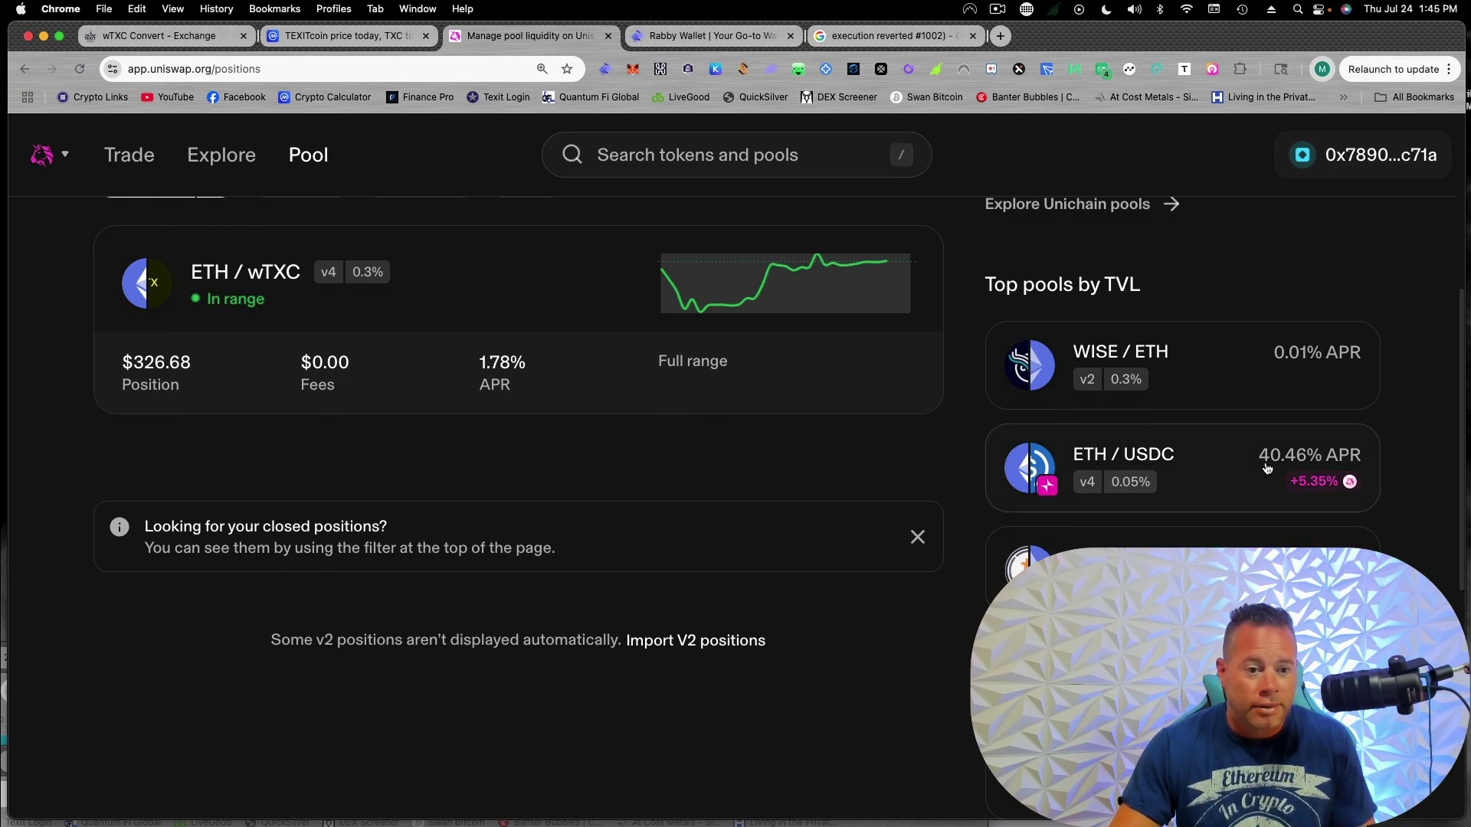
pyautogui.scroll(-1, 1268, 469)
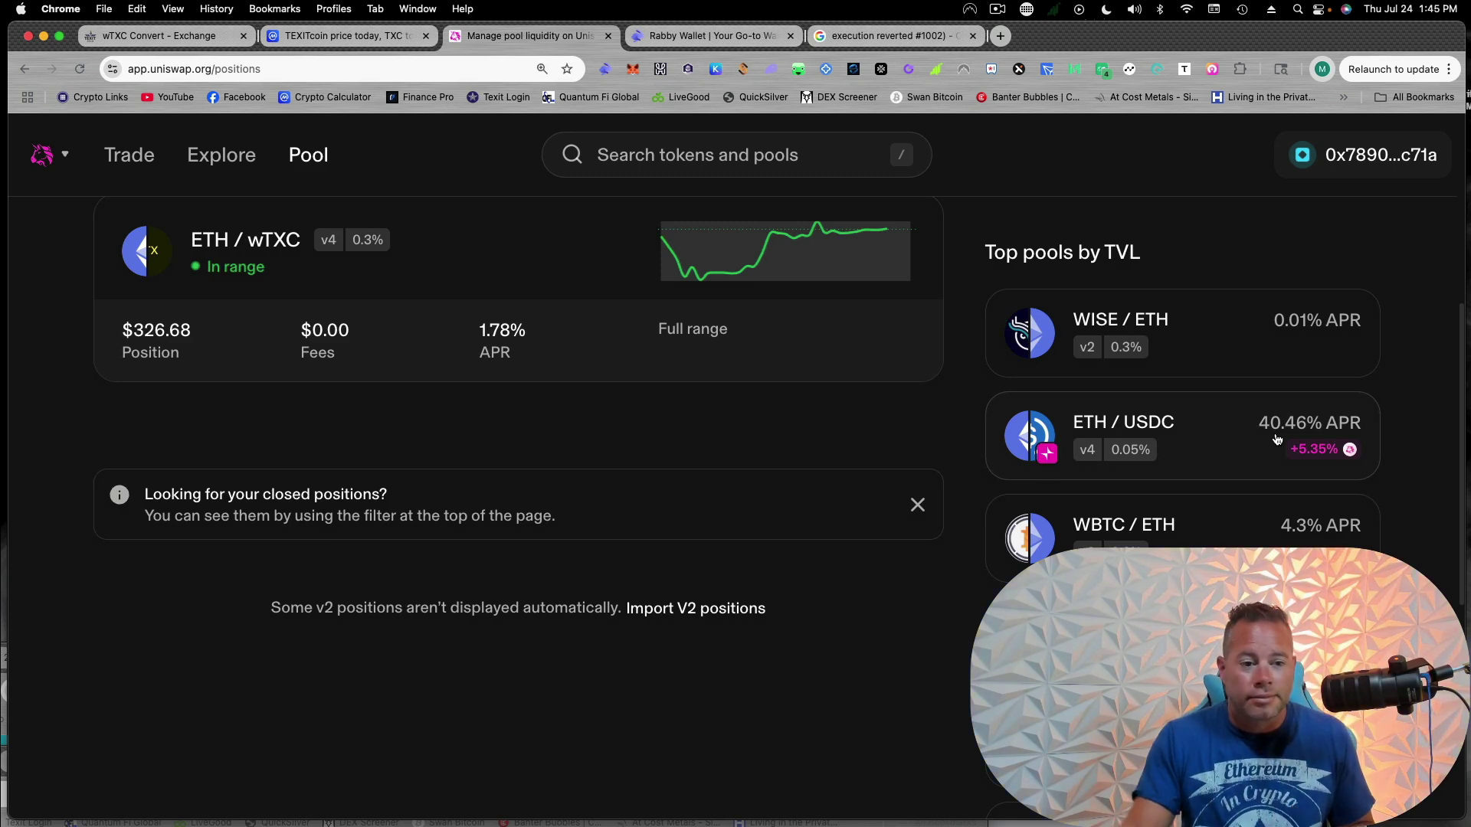
pyautogui.scroll(-1, 1250, 545)
pyautogui.scroll(10, 905, 544)
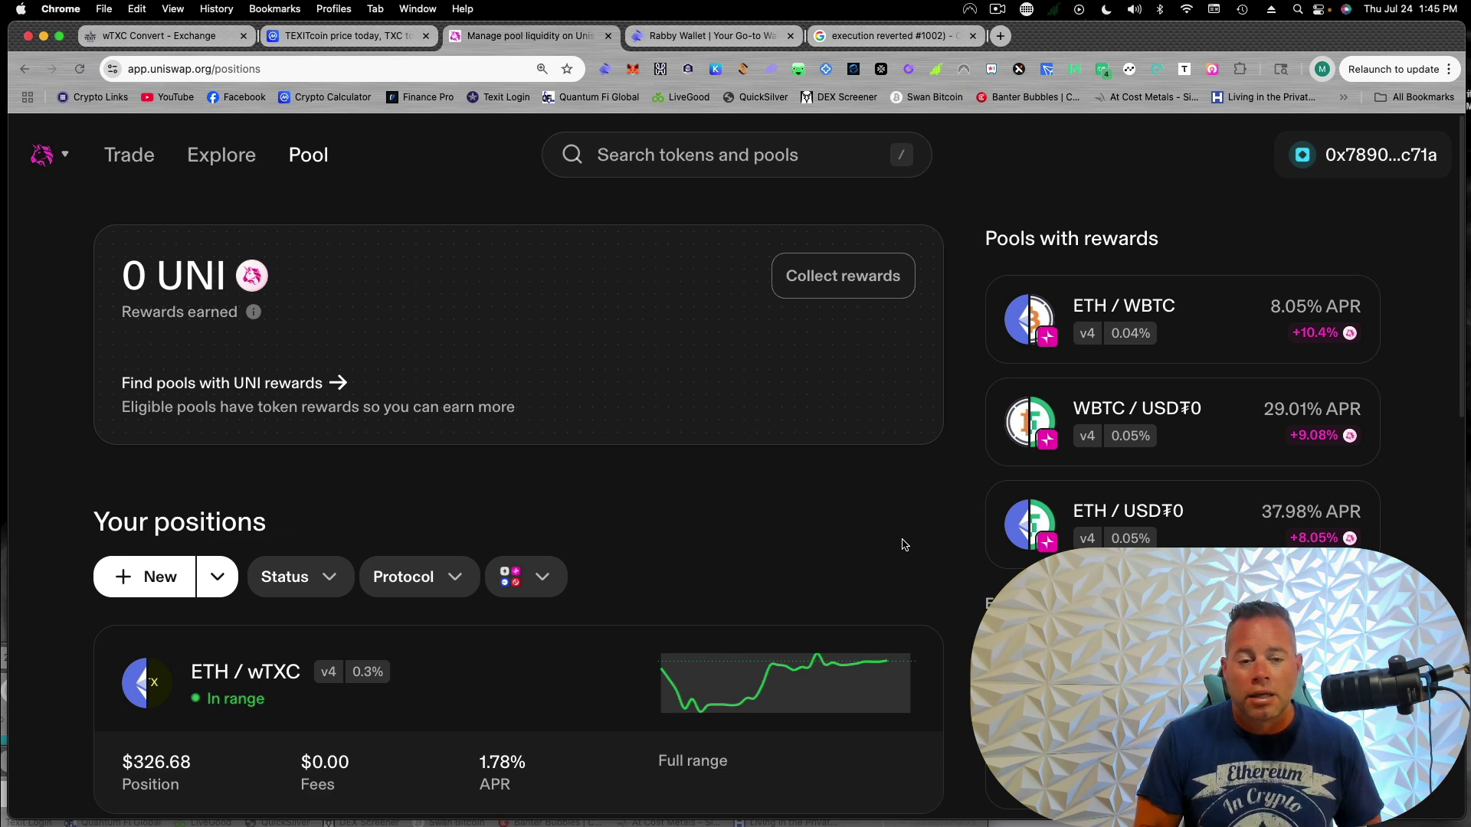
pyautogui.scroll(-3, 861, 600)
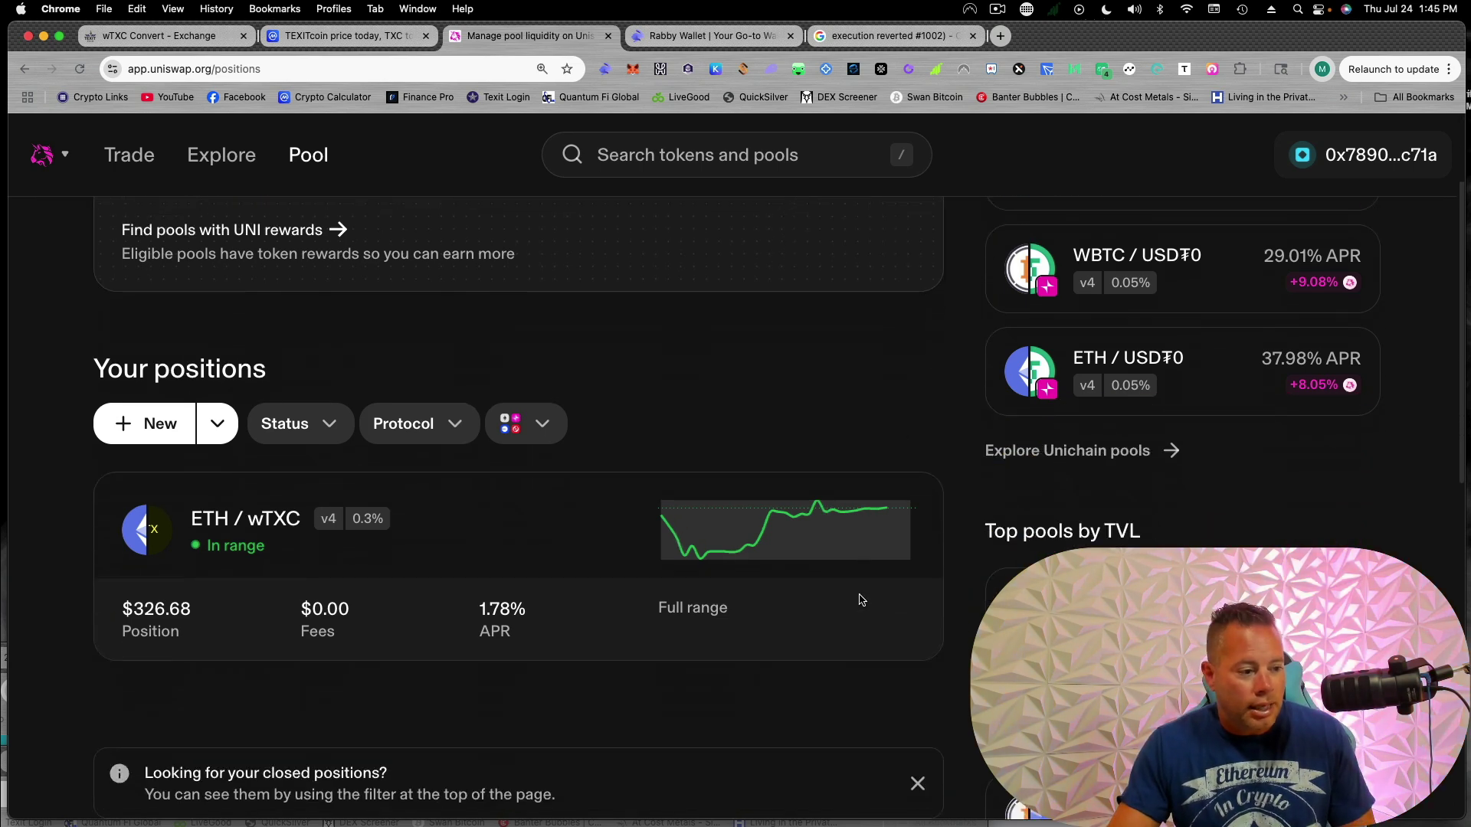